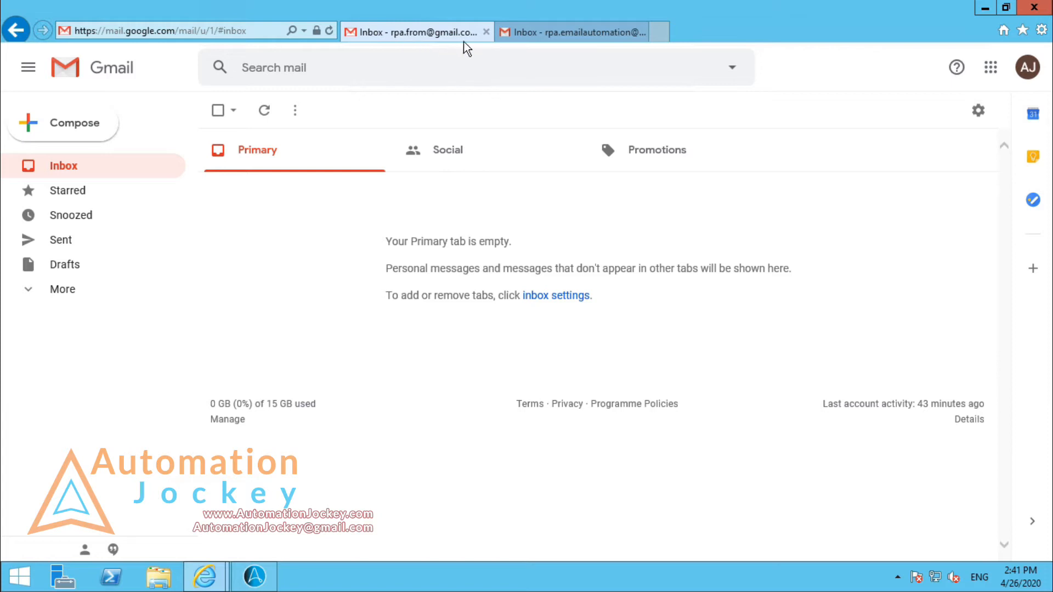
Step: View the other Gmail inbox, and check the version information of the Automation Anywhere Enterprise Client
left_click(570, 40)
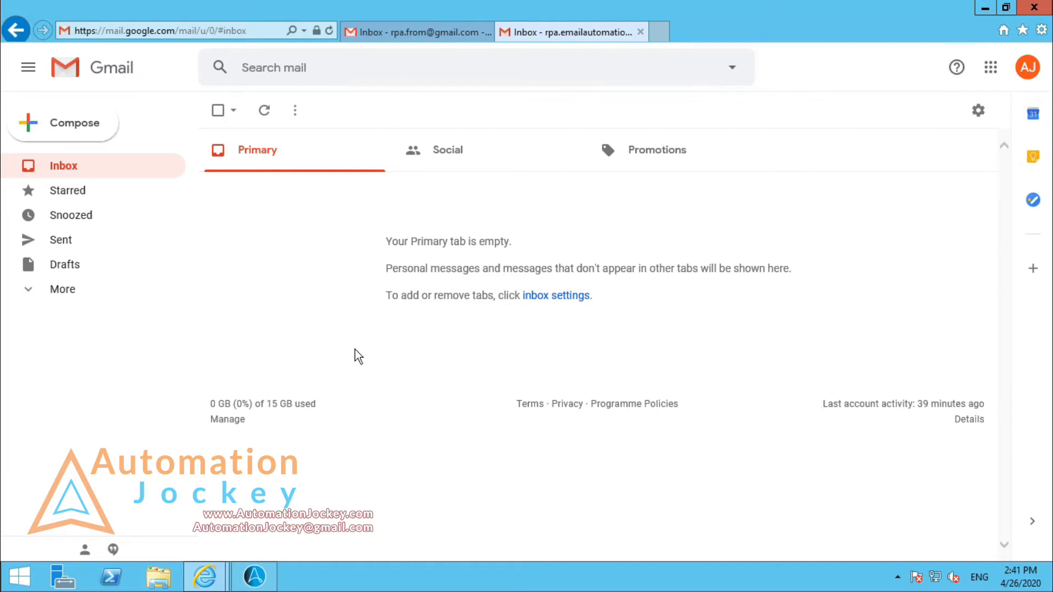
left_click(262, 571)
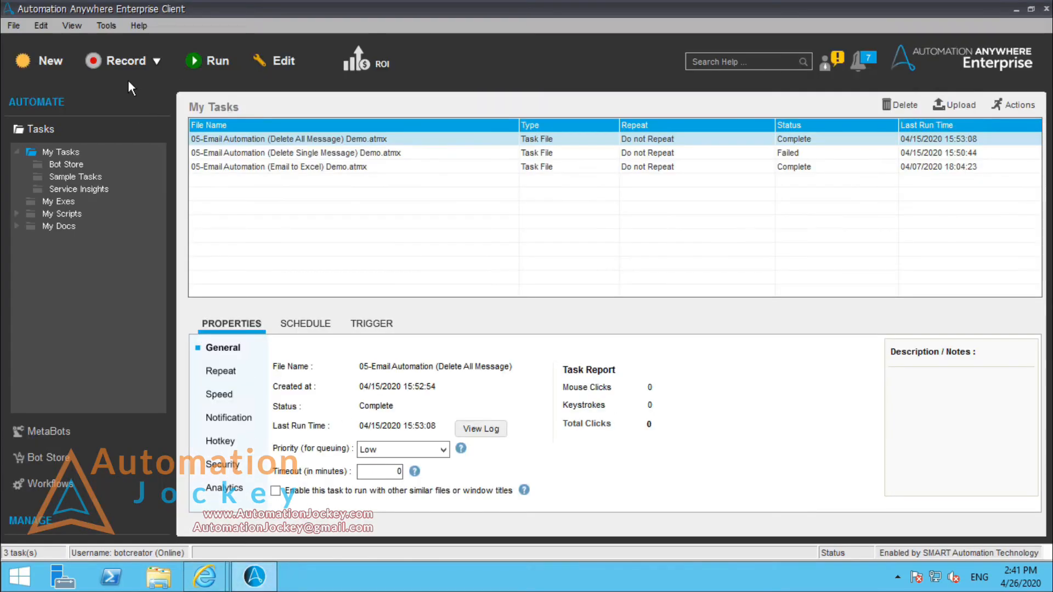
left_click(113, 24)
left_click(138, 25)
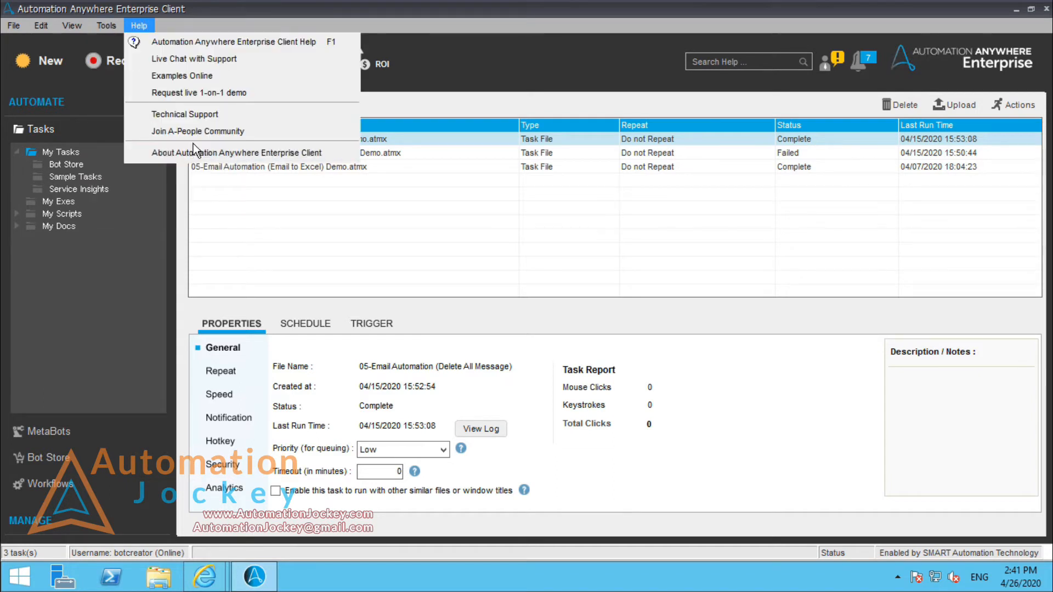
left_click(206, 151)
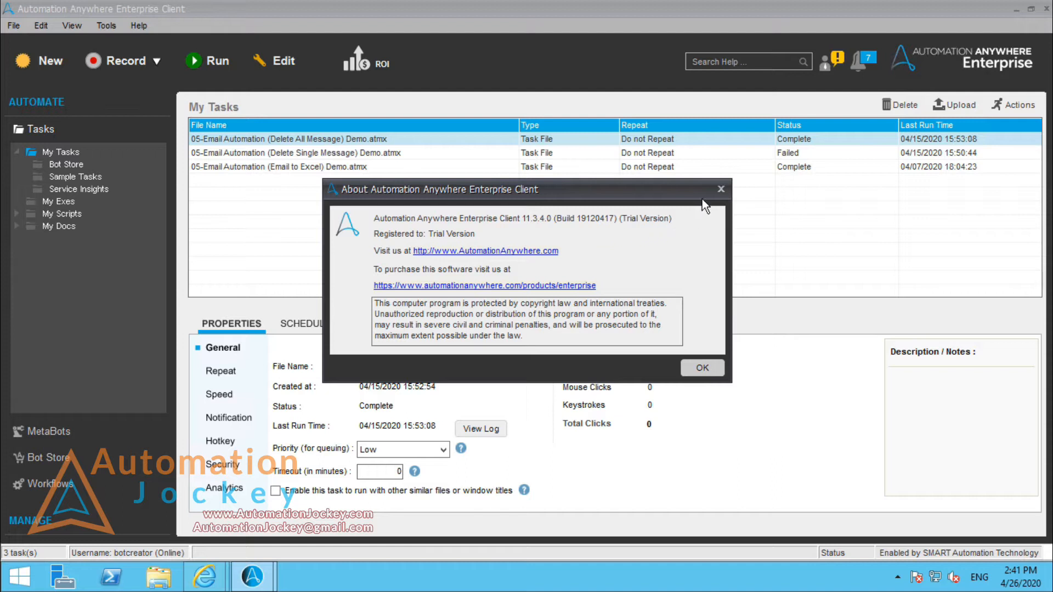
left_click(720, 189)
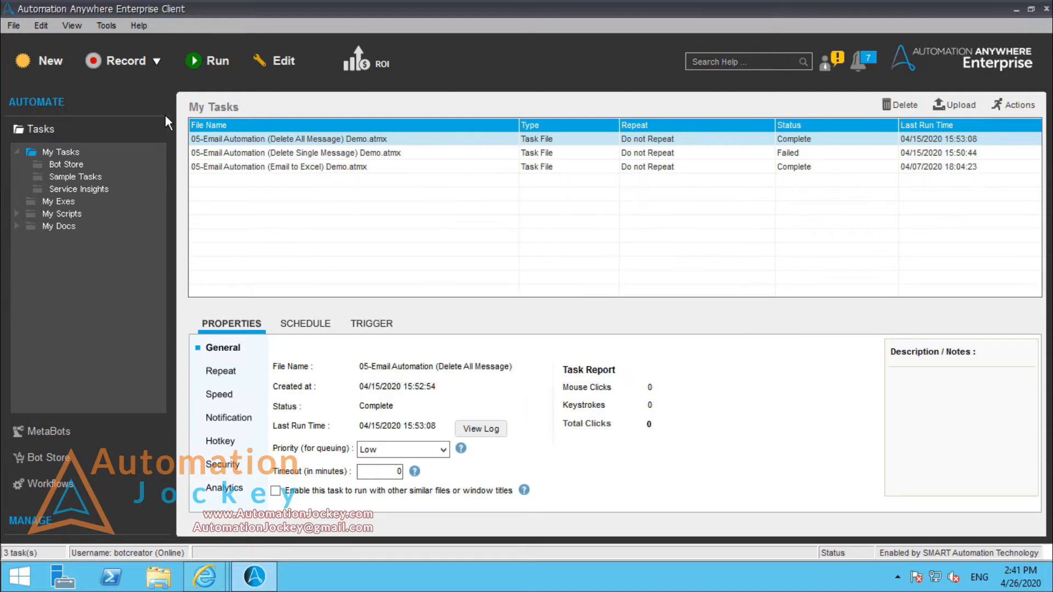
Step: Open the client's email settings and review the outgoing SMTP host, port and SSL/TLS option
left_click(109, 27)
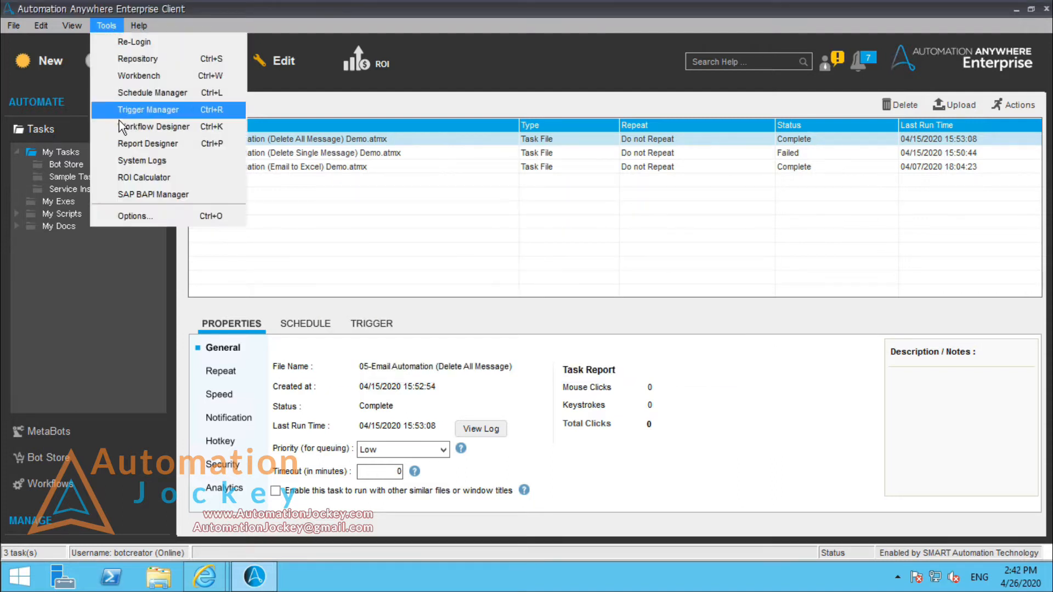
left_click(149, 215)
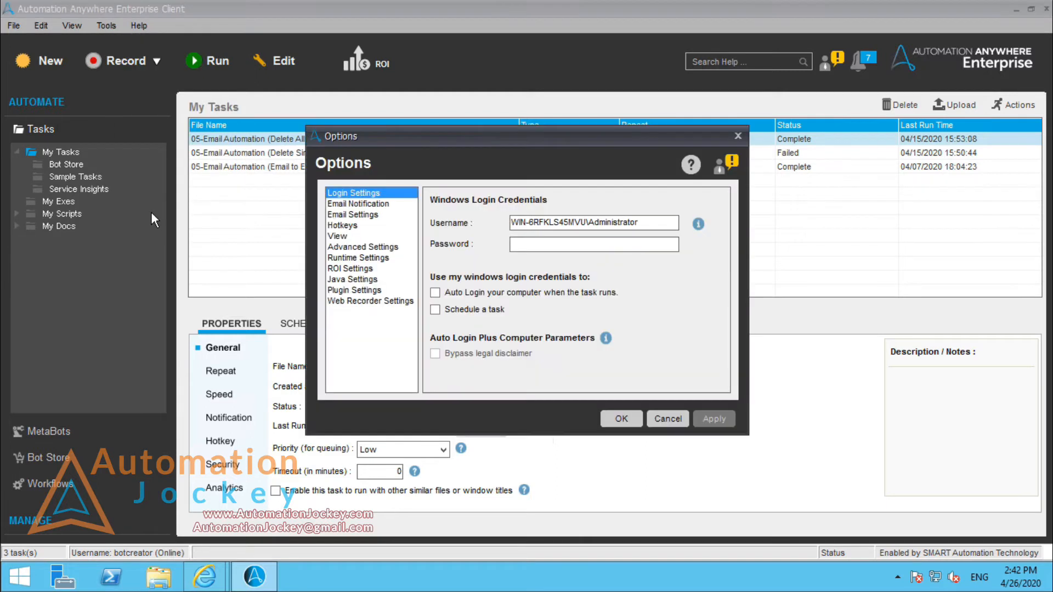
left_click(367, 215)
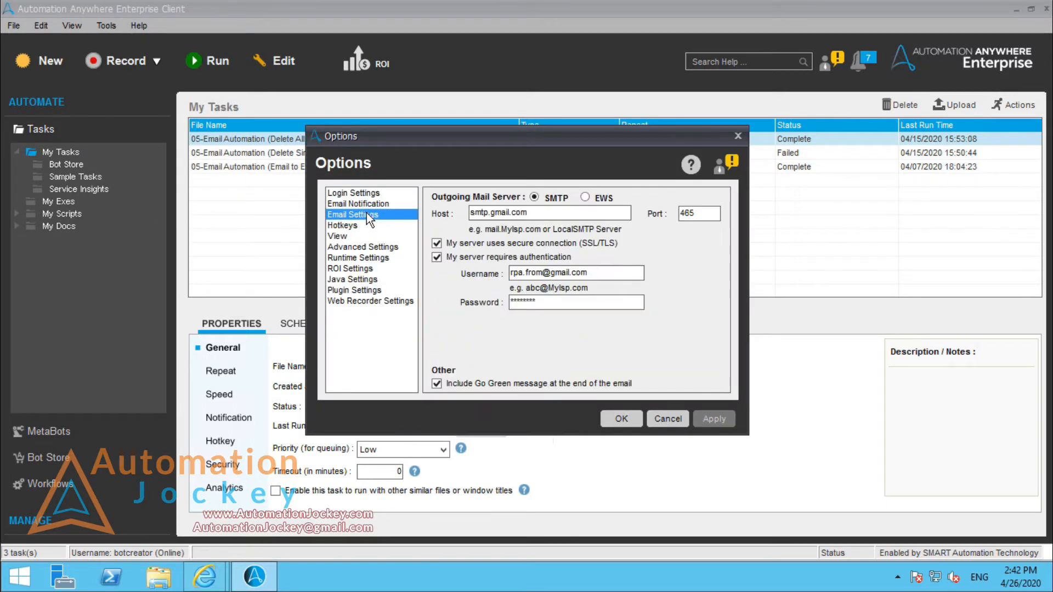
left_click_drag(539, 215, 455, 212)
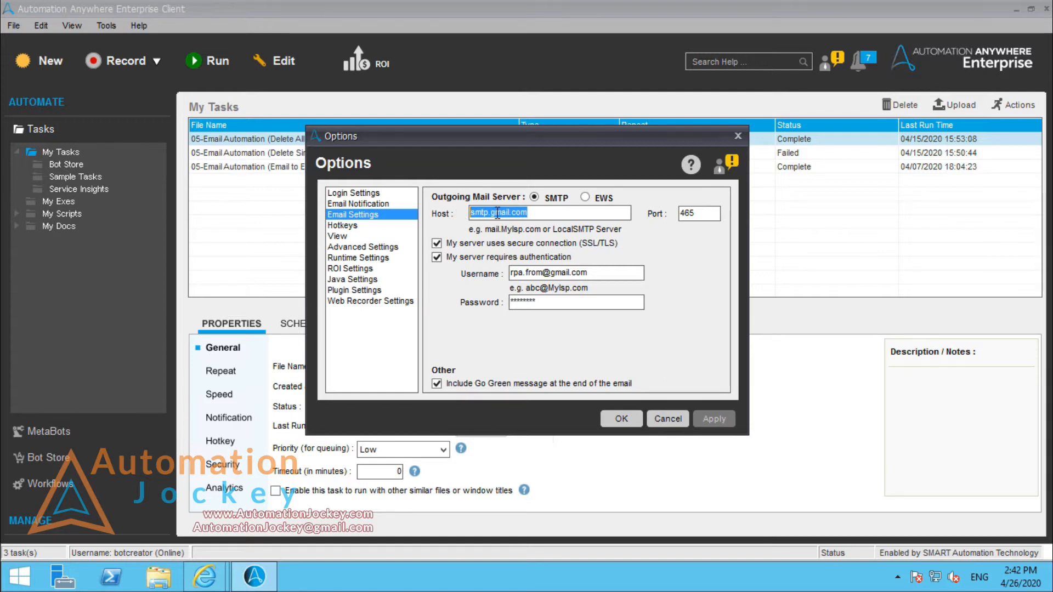
left_click(539, 215)
left_click_drag(539, 215, 455, 215)
double_click(687, 213)
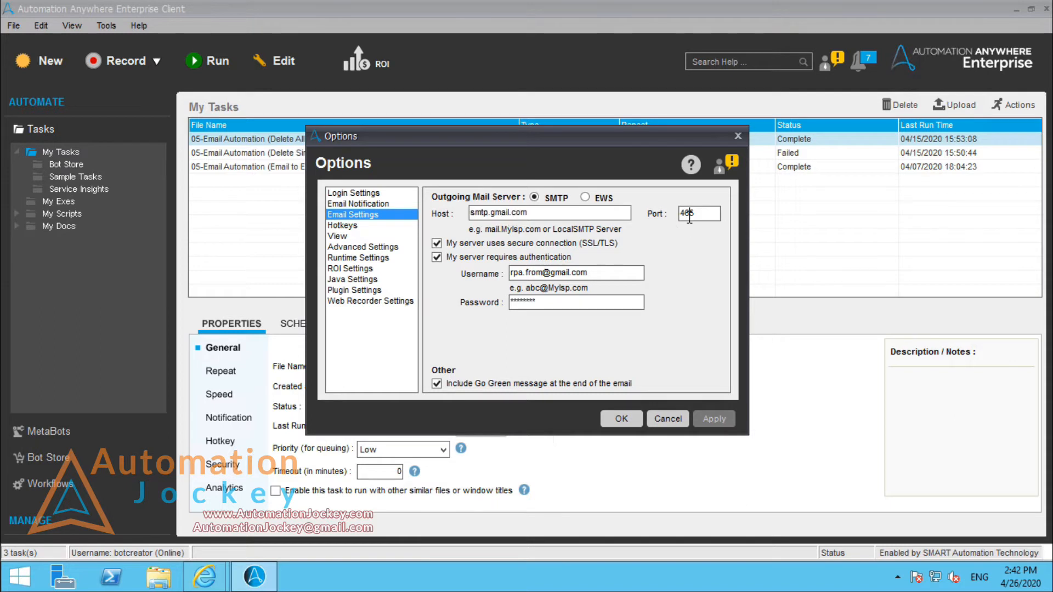
left_click(516, 248)
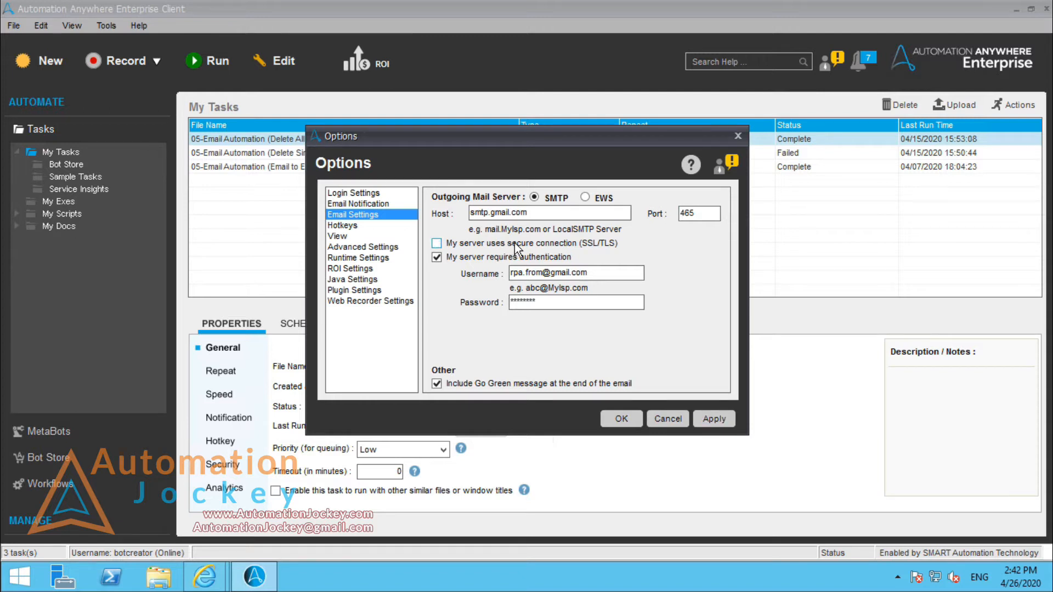
left_click(516, 248)
Step: Re-enter the outgoing mail account password, exclude the Go Green message from emails, and accept the options
left_click_drag(544, 305, 493, 303)
type("**************")
left_click(437, 384)
left_click(626, 419)
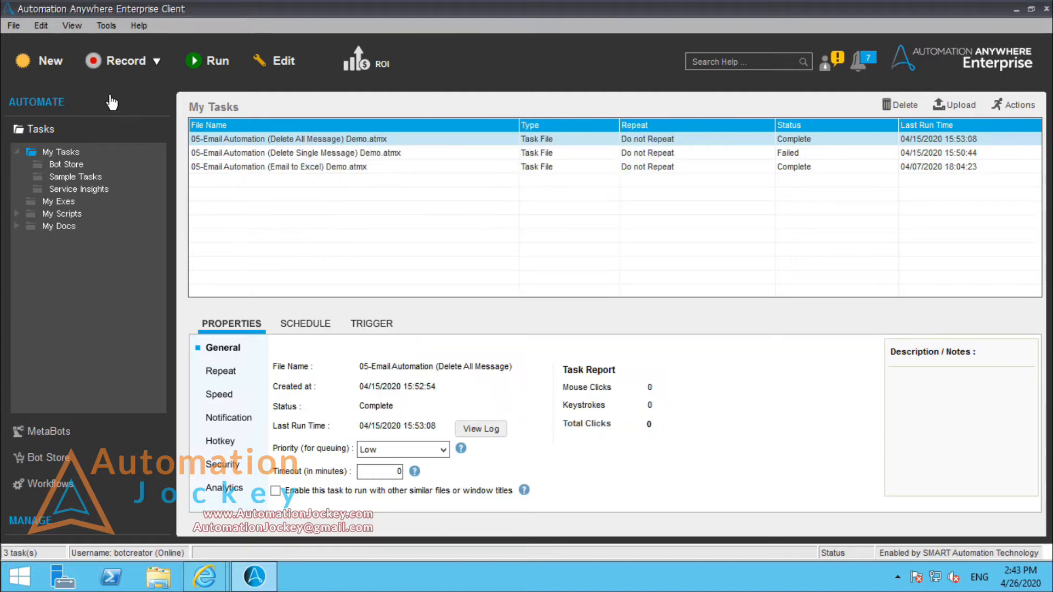
Step: Create a new task in Workbench and add a Send Email command to it
left_click(51, 63)
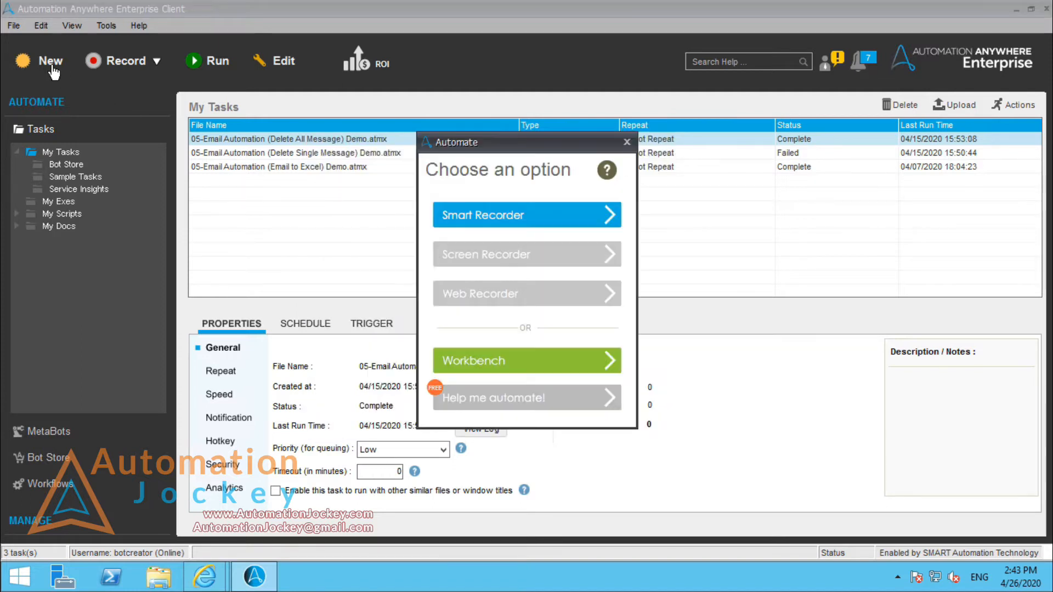
left_click(547, 363)
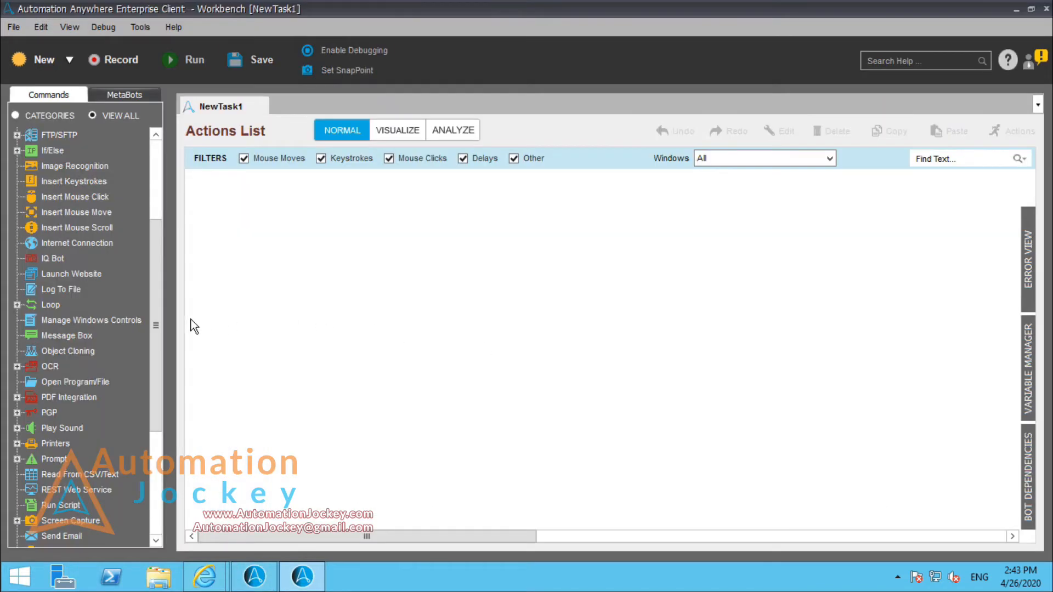
double_click(62, 537)
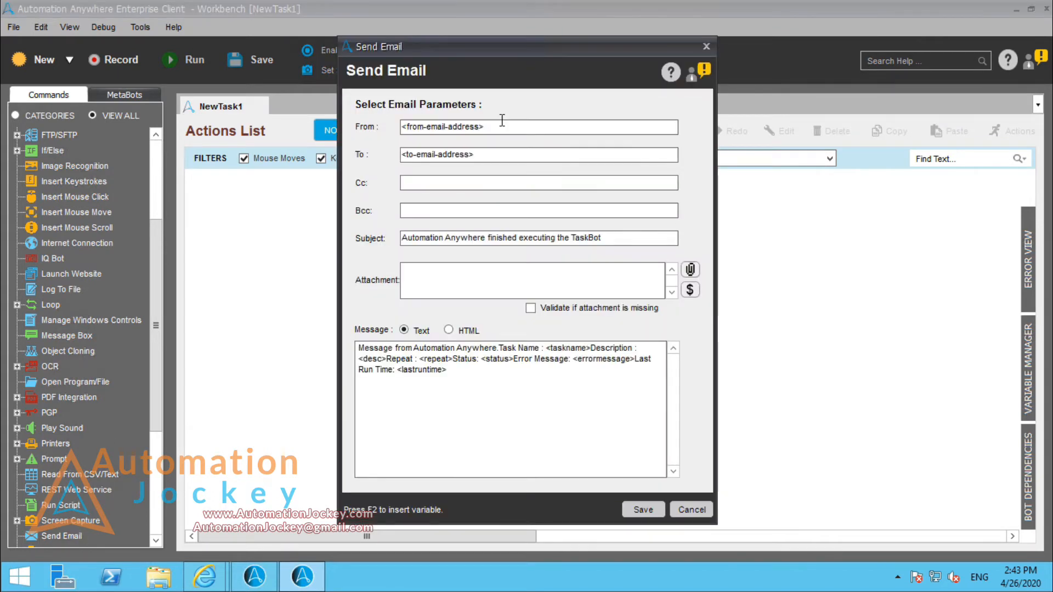
Step: Fill in the sender's e-mail address as From and the recipient's e-mail address as To
left_click_drag(504, 127, 391, 129)
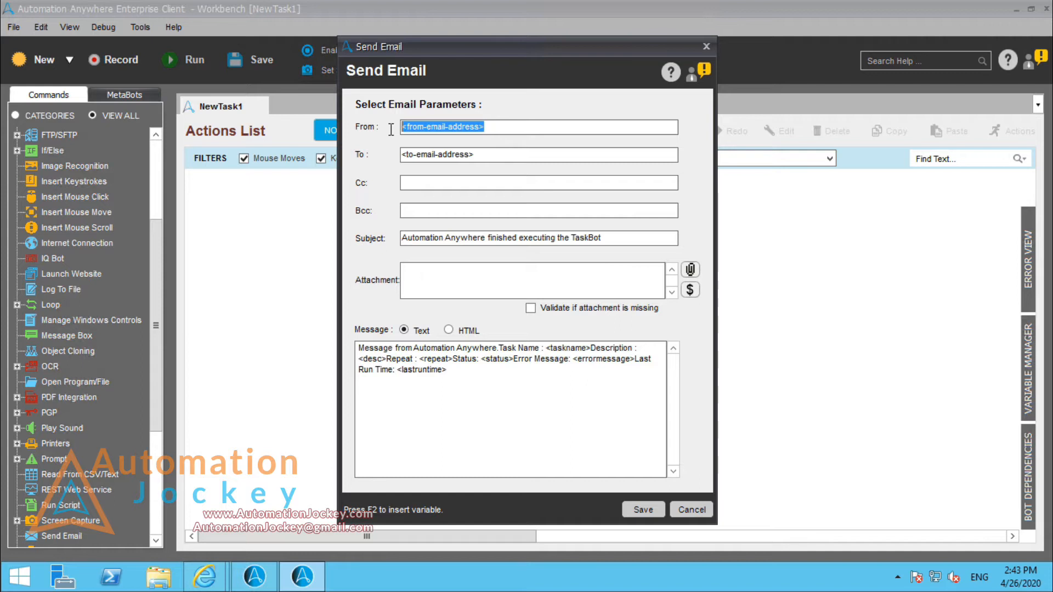
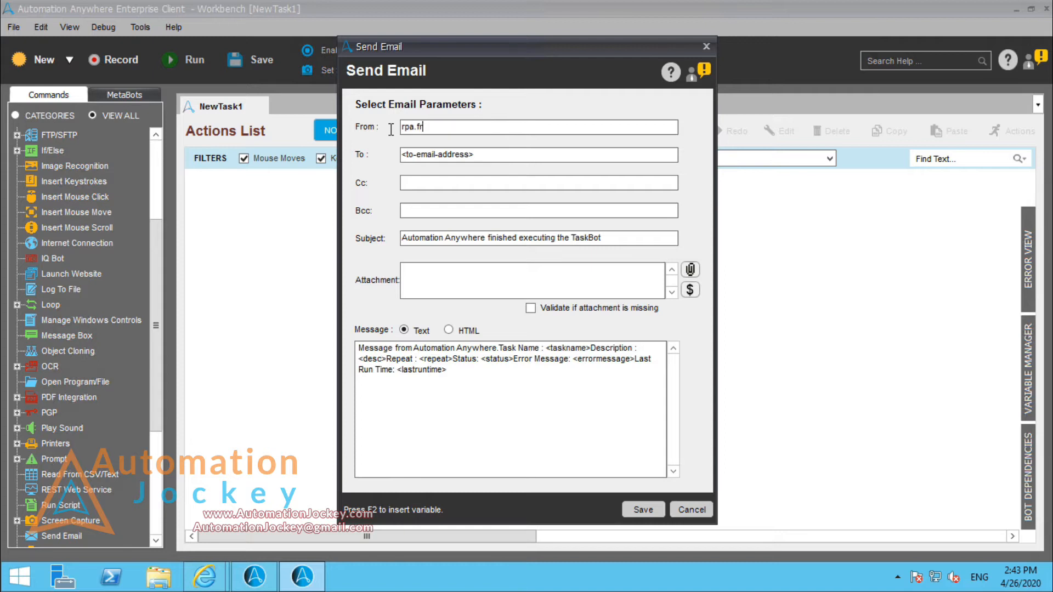
key("Tab")
key("shift+Home")
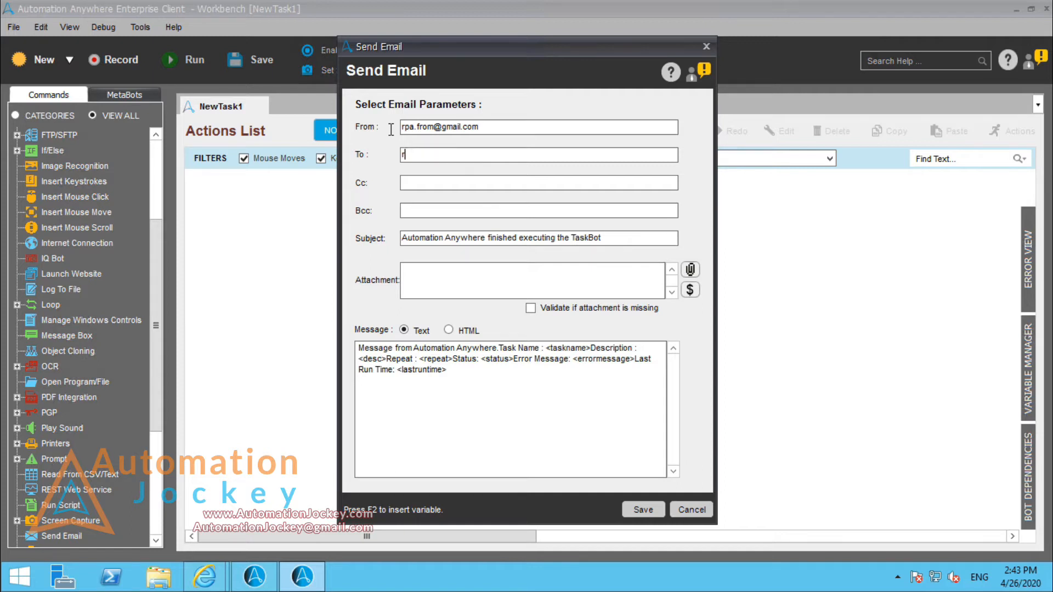
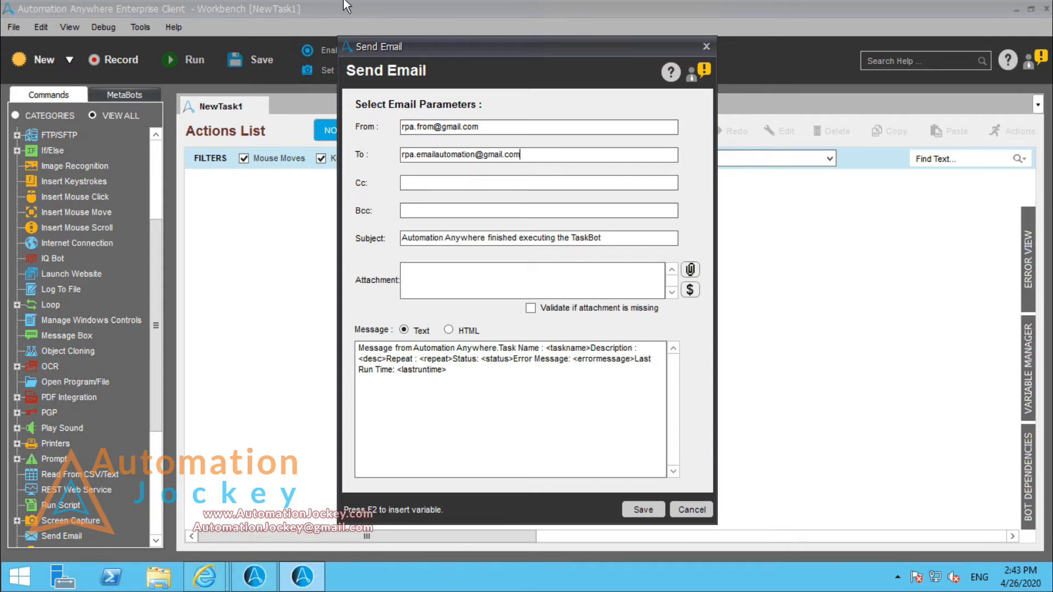
Step: Copy the sender's e-mail address into the Cc field
left_click(465, 181)
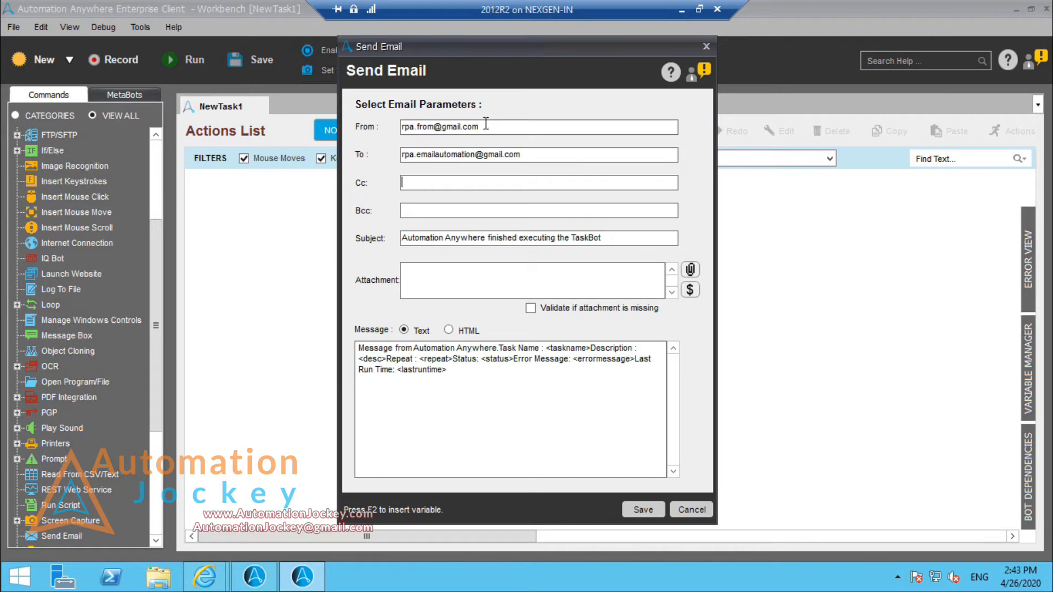
left_click_drag(482, 127, 410, 131)
right_click(410, 132)
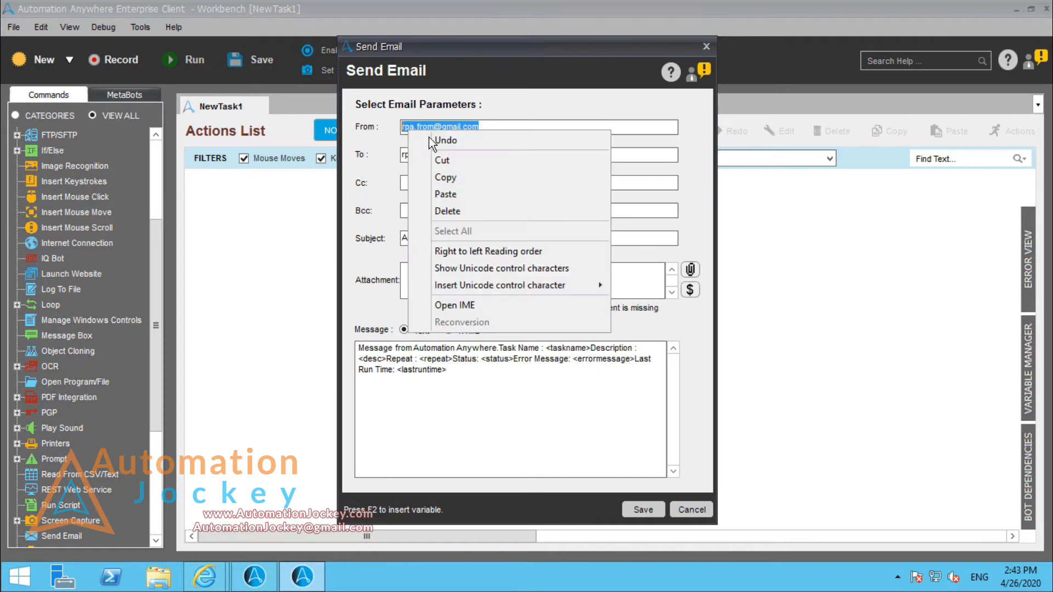
left_click(454, 186)
left_click(450, 184)
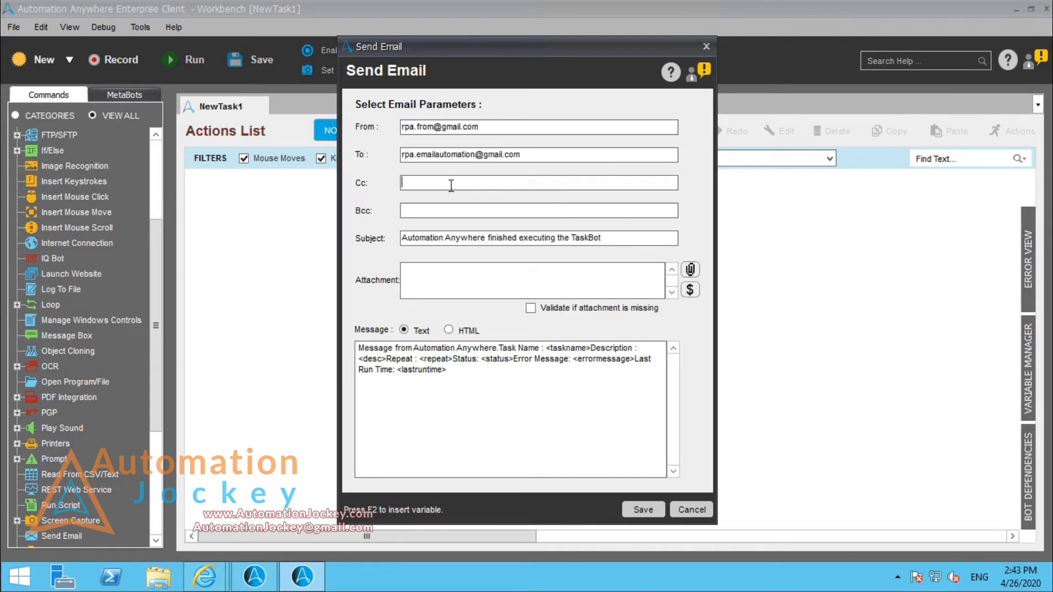
right_click(451, 185)
left_click(483, 250)
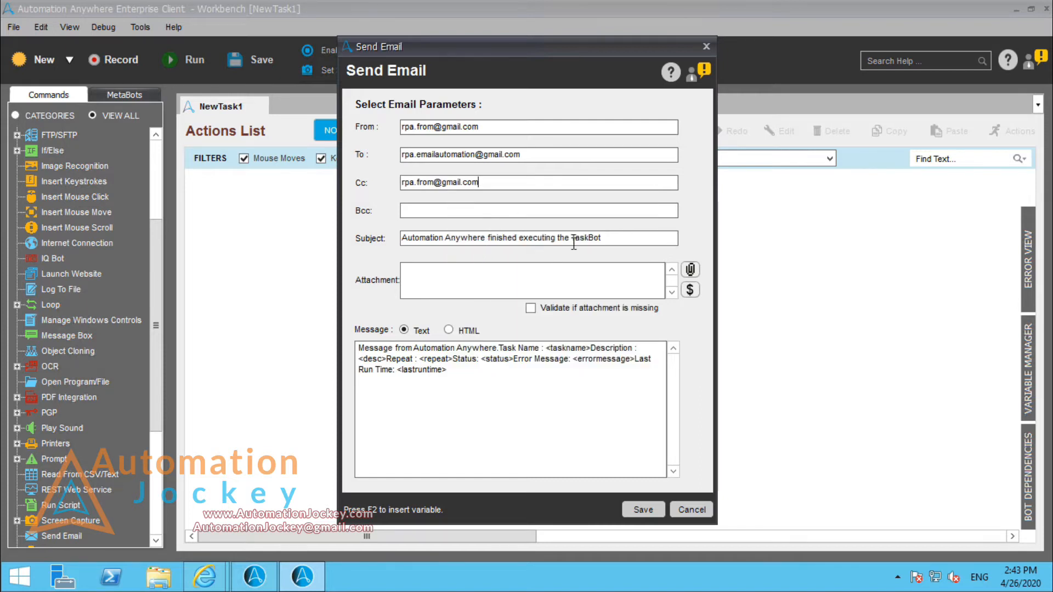
Step: Check which variables can be inserted into the email subject, without inserting one
left_click(616, 244)
left_click_drag(615, 244, 385, 255)
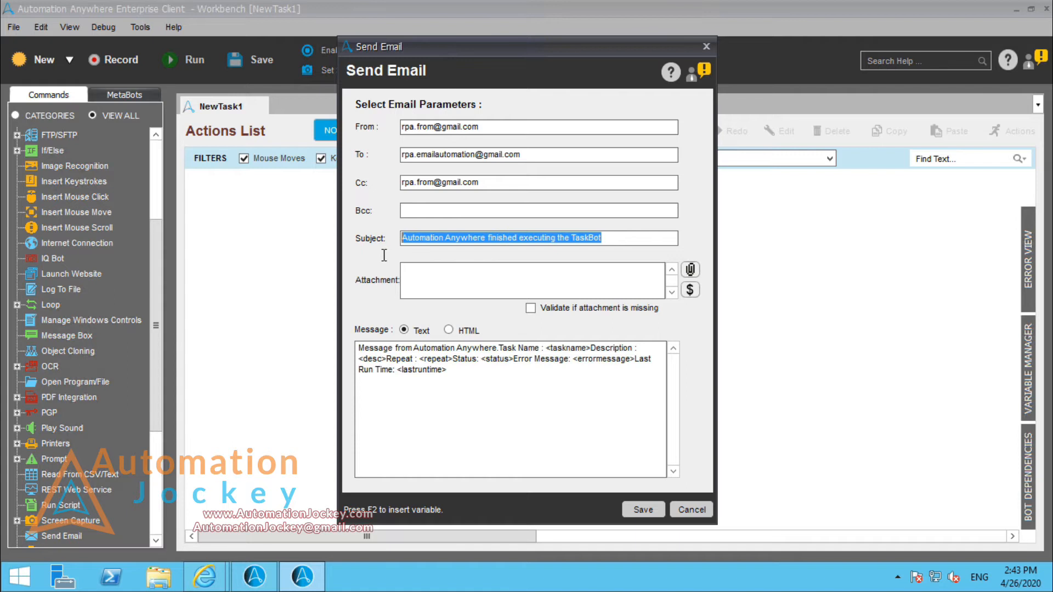
left_click(608, 239)
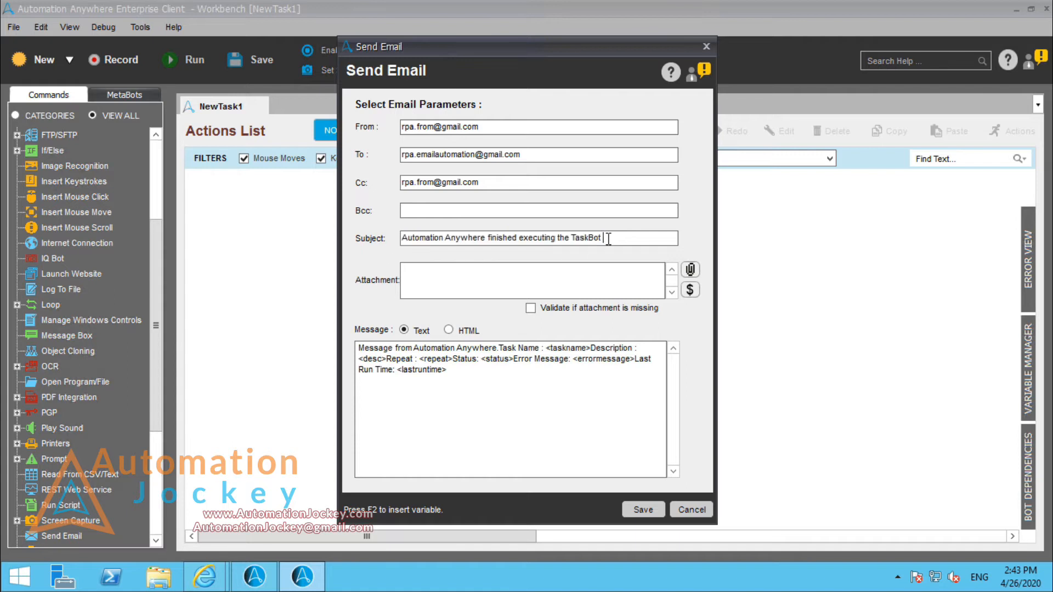
key("F2")
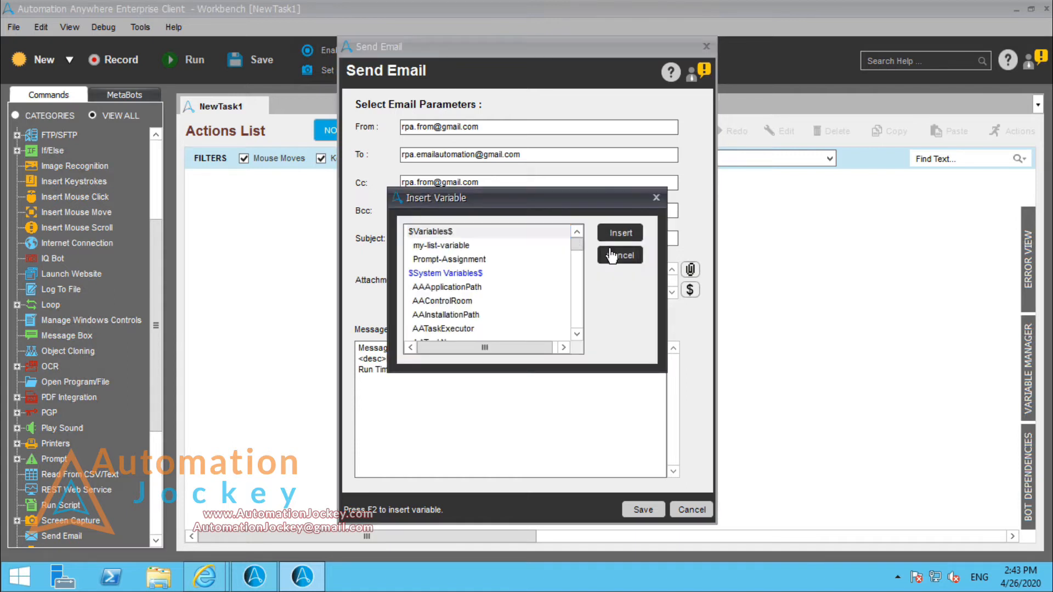
left_click(611, 255)
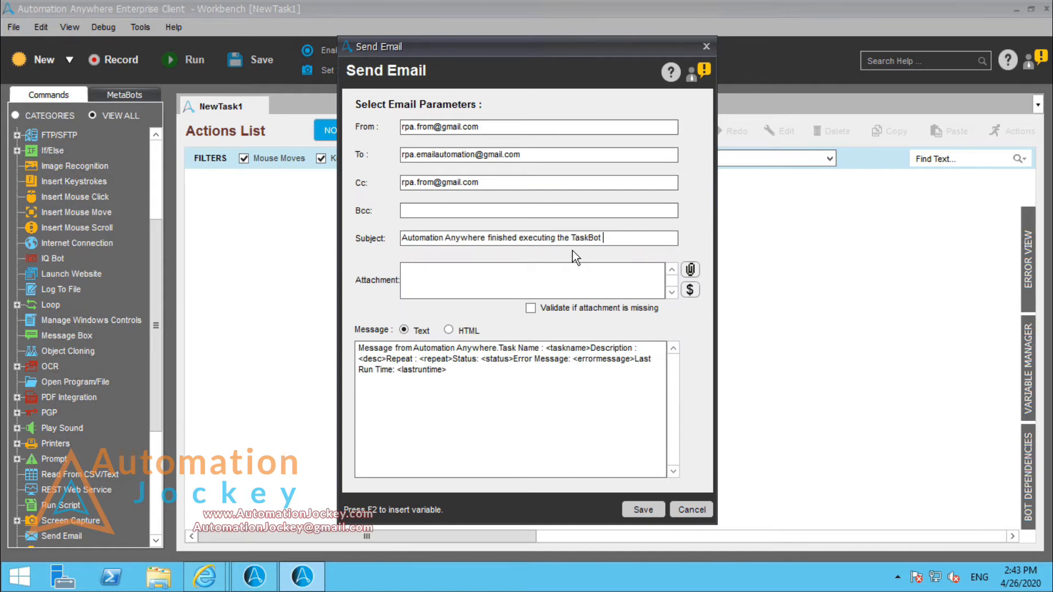
Step: Preview the message in HTML format and return it to Text format
left_click(625, 267)
left_click(449, 330)
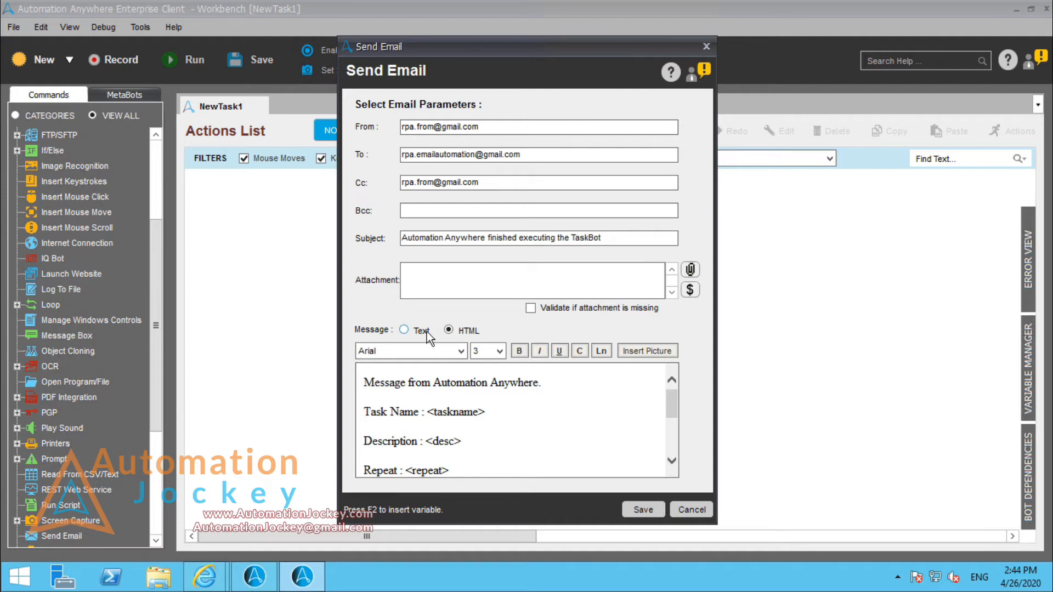
left_click(427, 331)
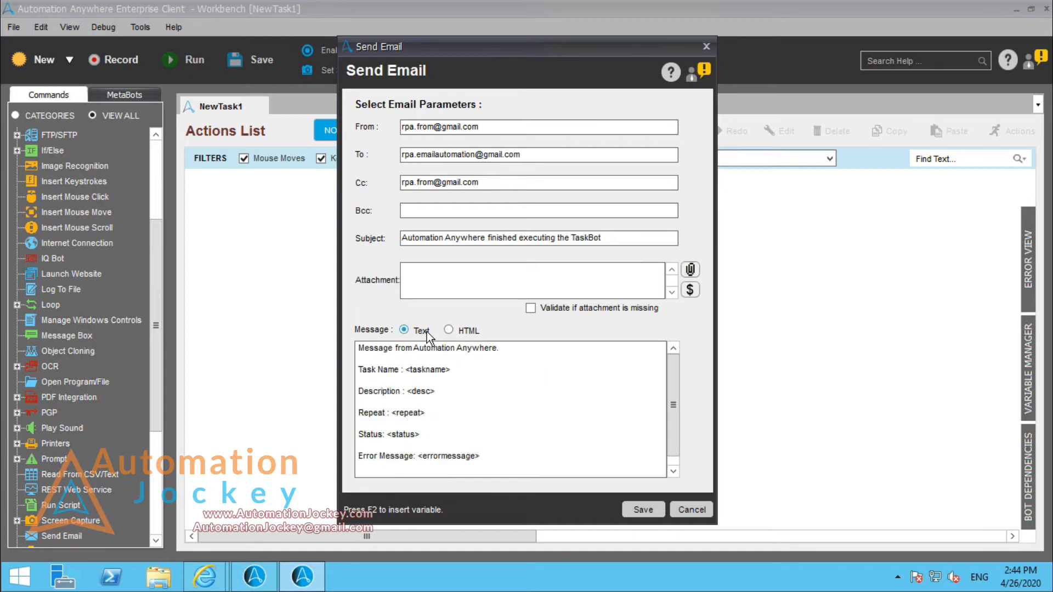
Step: Replace the default email message with the greeting "Hello," followed by a blank line
left_click(451, 403)
key("ctrl+Home")
key("ctrl+a")
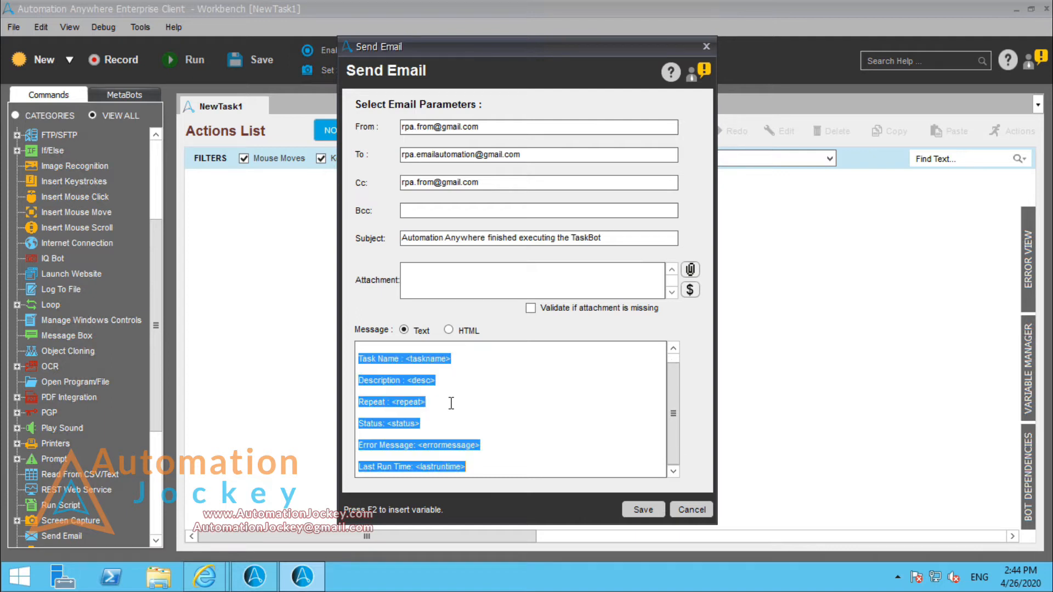
key("Delete")
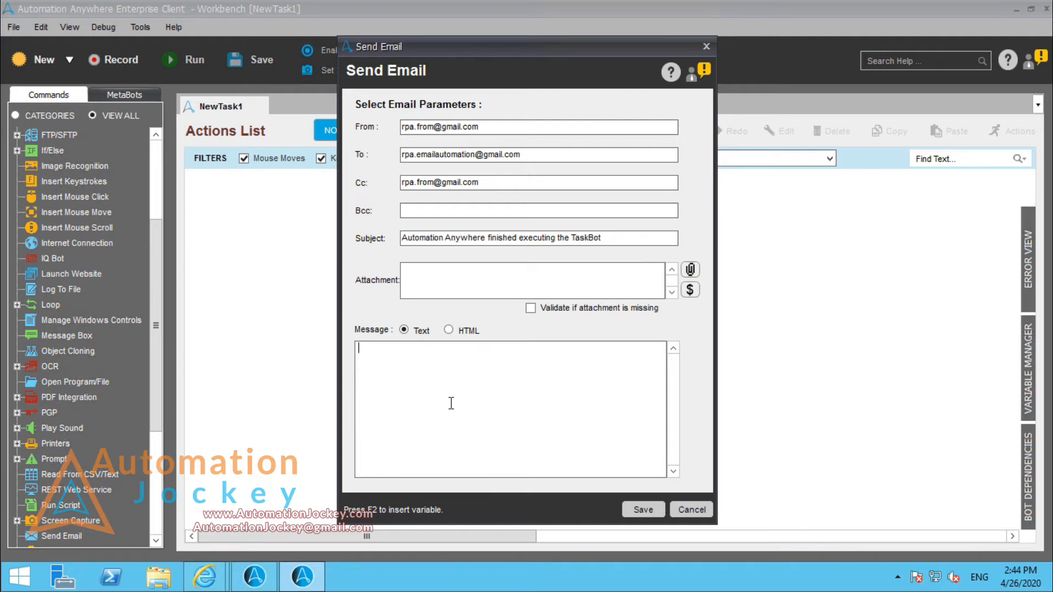
type("Thi")
key("ctrl+a")
type("Hello,")
key("Return")
key("Return")
Step: Write "This is Automation Anywhere Send Email demo." as the message text below the greeting
type("This is Automation ")
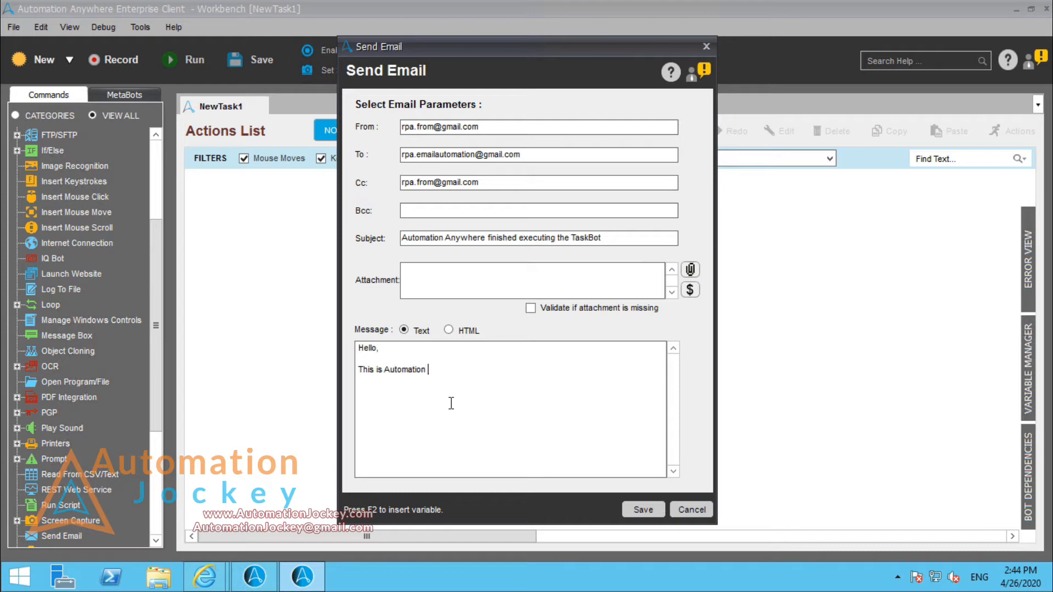
type("ANywhere")
key("shift+Right")
type("n")
key("End")
type("Send Email demo")
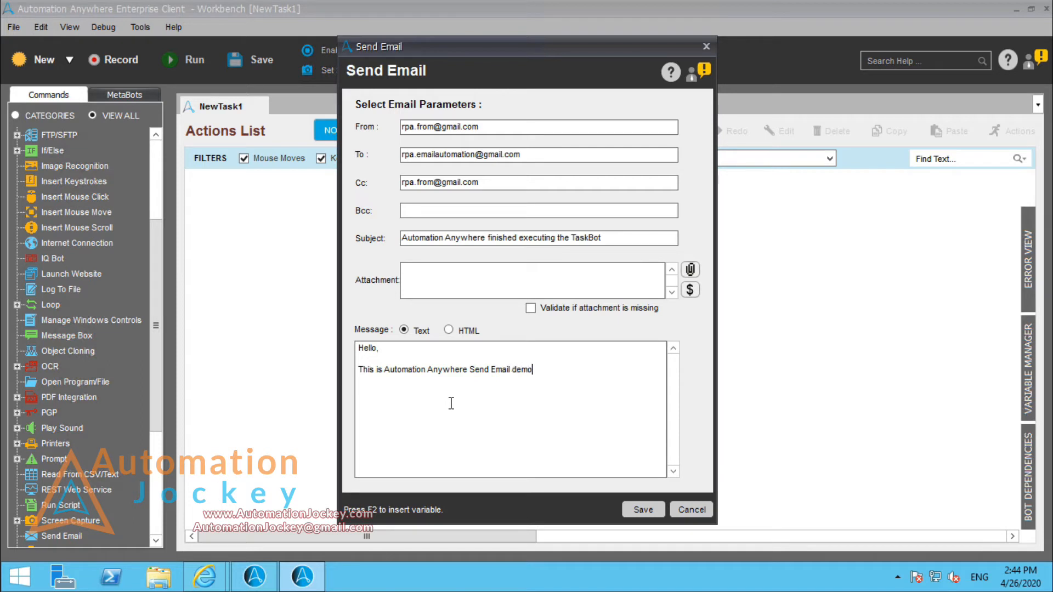
type(".")
Step: Sign the message with a dash and the sender's initials, and save the Send Email command
key("Return")
key("Return")
type("- AJ")
key("Return")
left_click(649, 516)
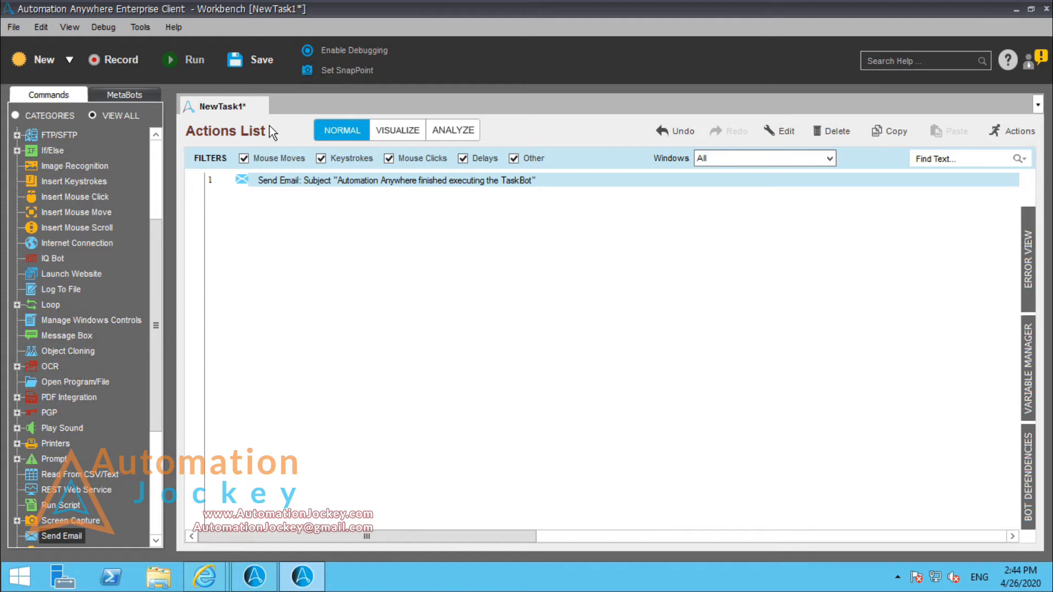
Step: Save the task in My Tasks under the file name "06-Send Email Demo"
left_click(255, 59)
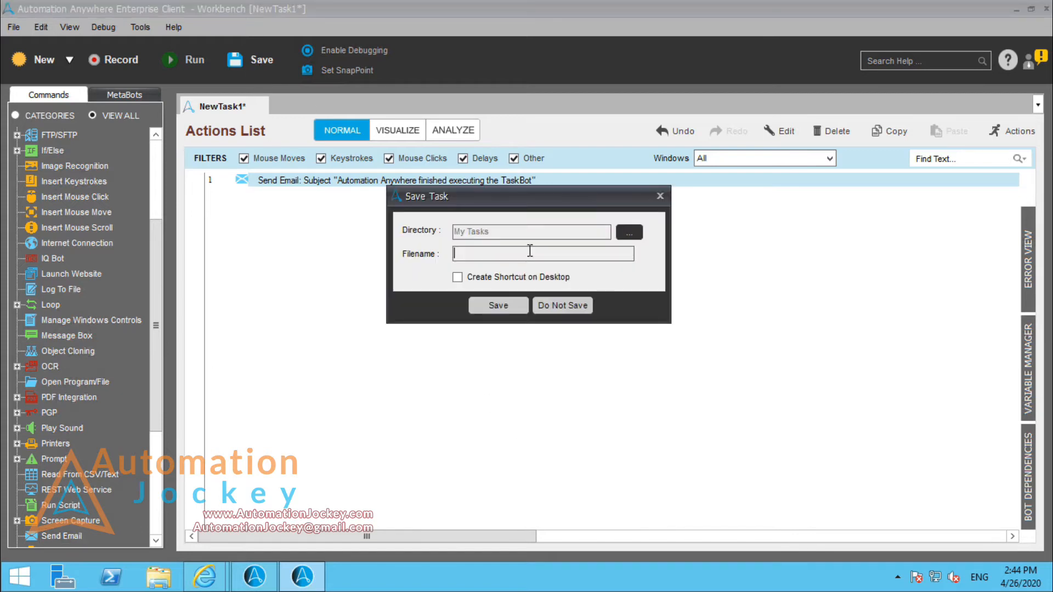
type("06-Send Email Demo")
key("Return")
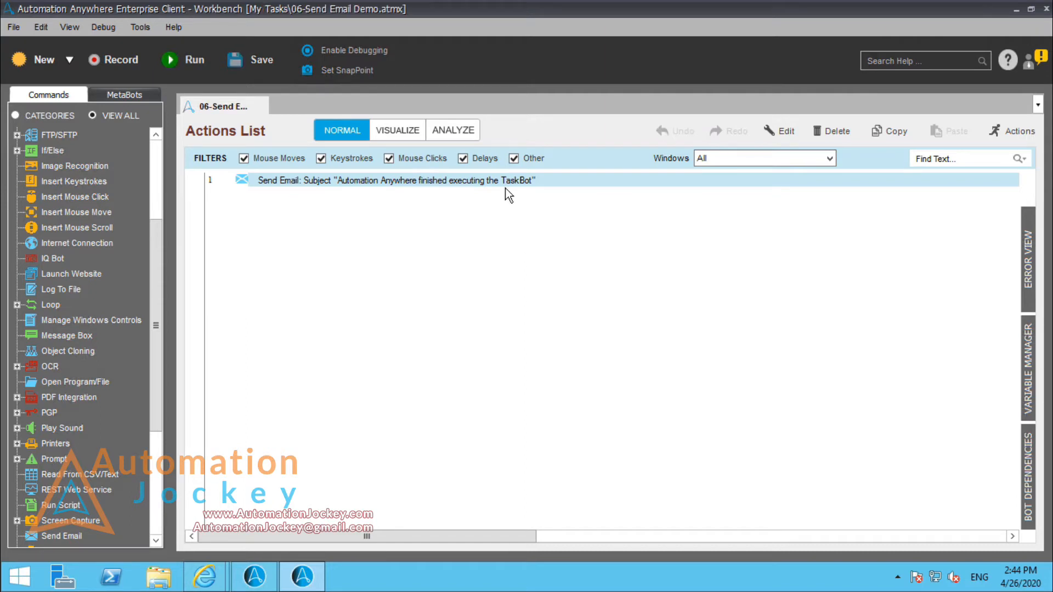
Step: Switch to the sending account's Gmail inbox in the browser and open the Security page of its Google Account
mouse_move(221, 577)
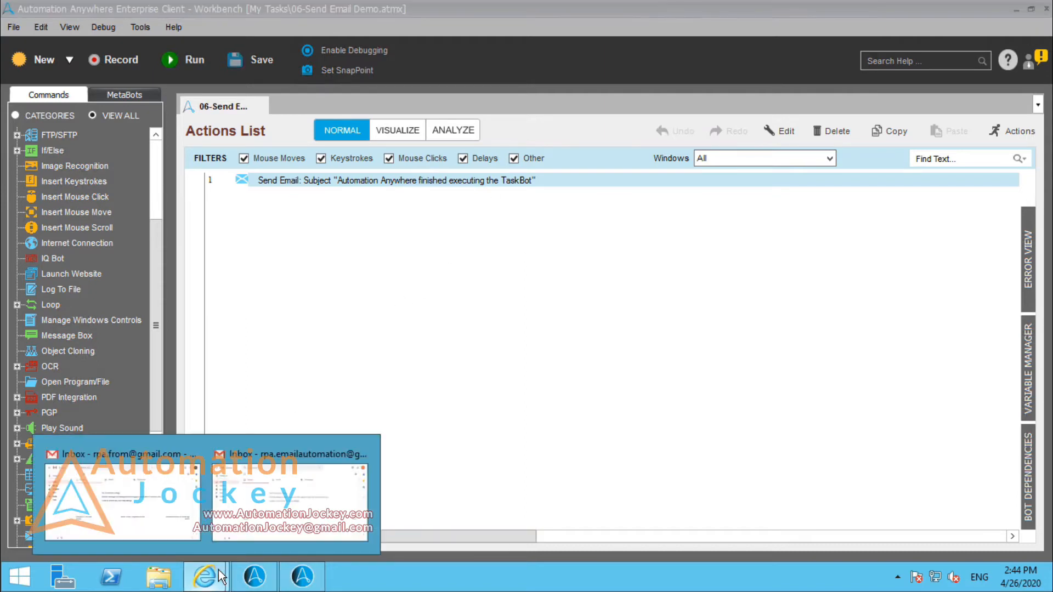
left_click(146, 508)
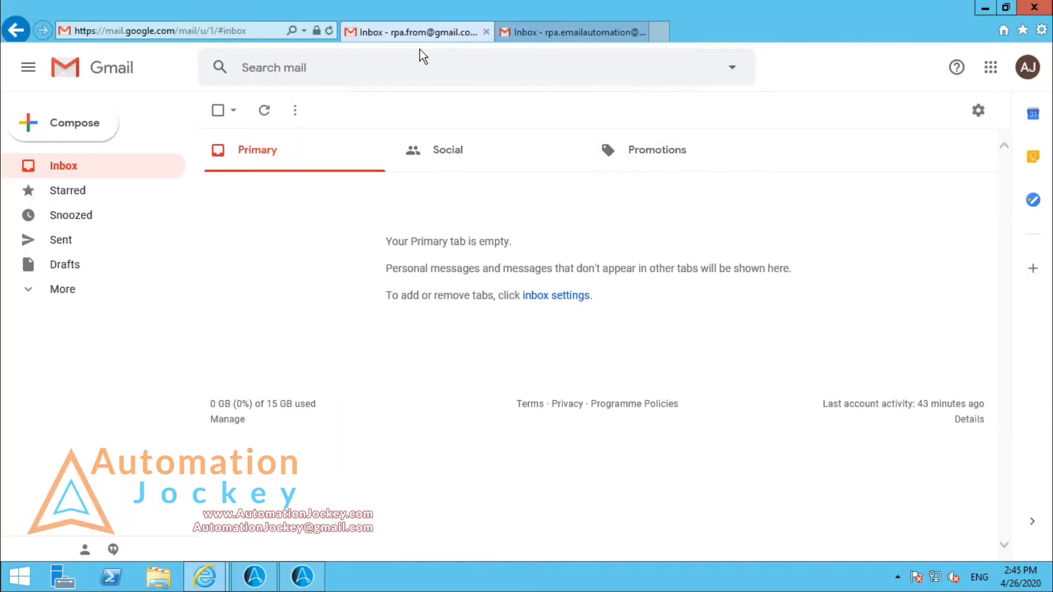
left_click(1001, 79)
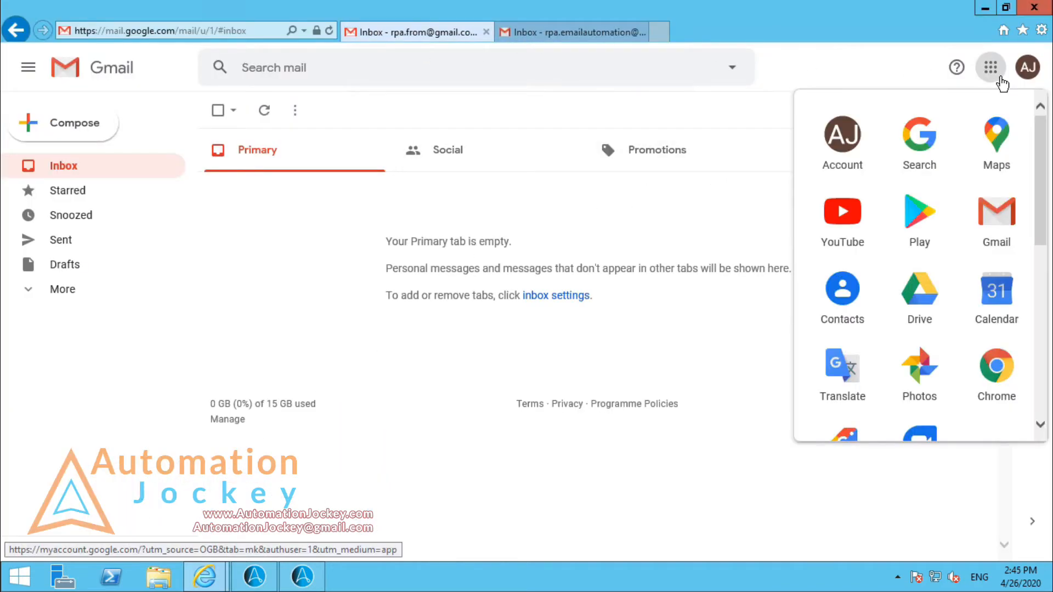
left_click(855, 147)
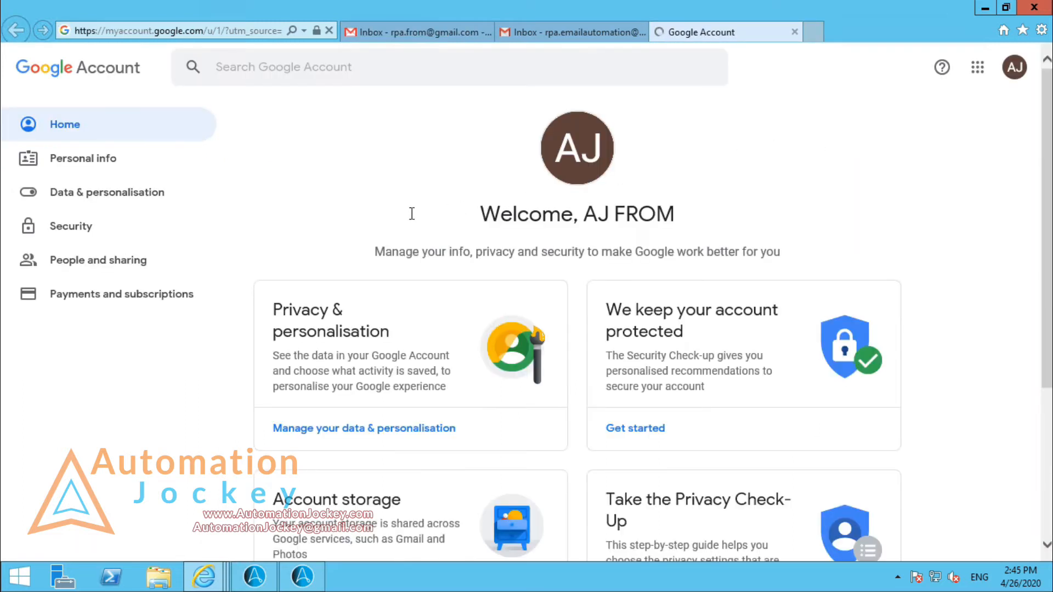
left_click(132, 235)
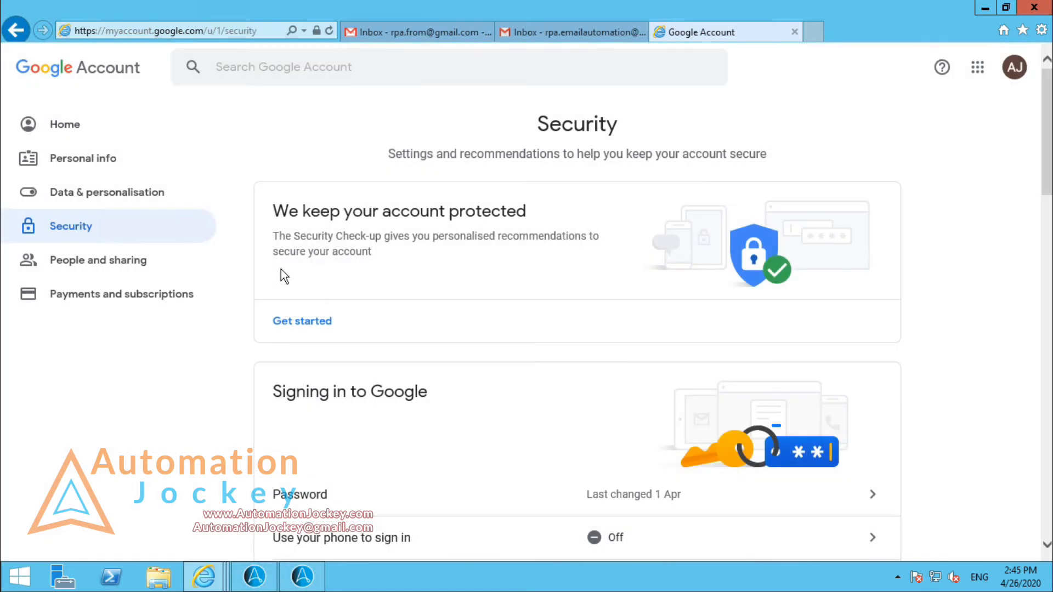
Step: Turn on less secure app access for the sending Google account and close the account page
scroll(281, 270, "down", 5)
scroll(281, 270, "down", 6)
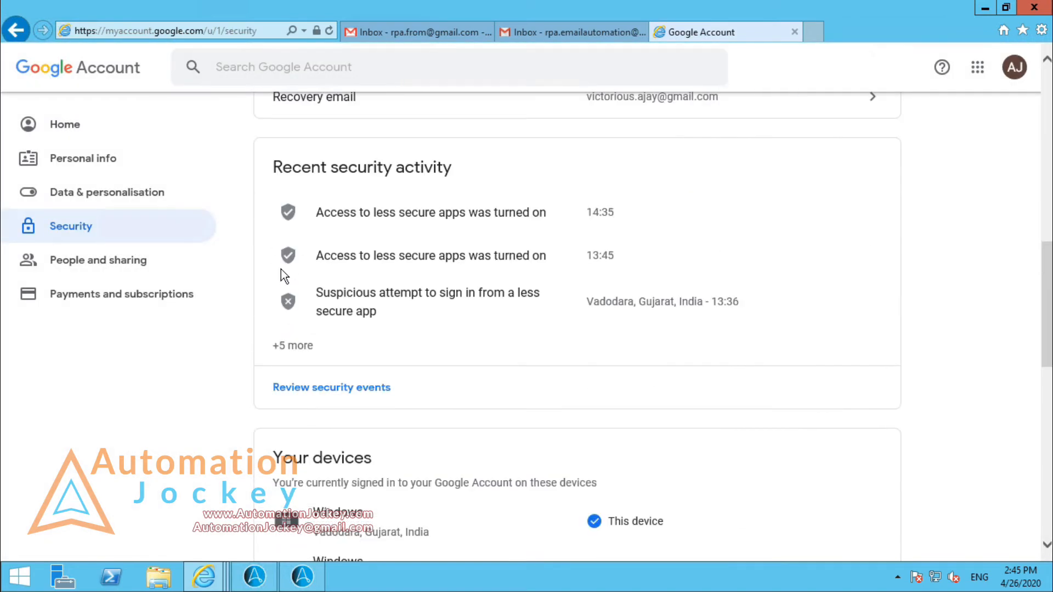
scroll(283, 276, "down", 8)
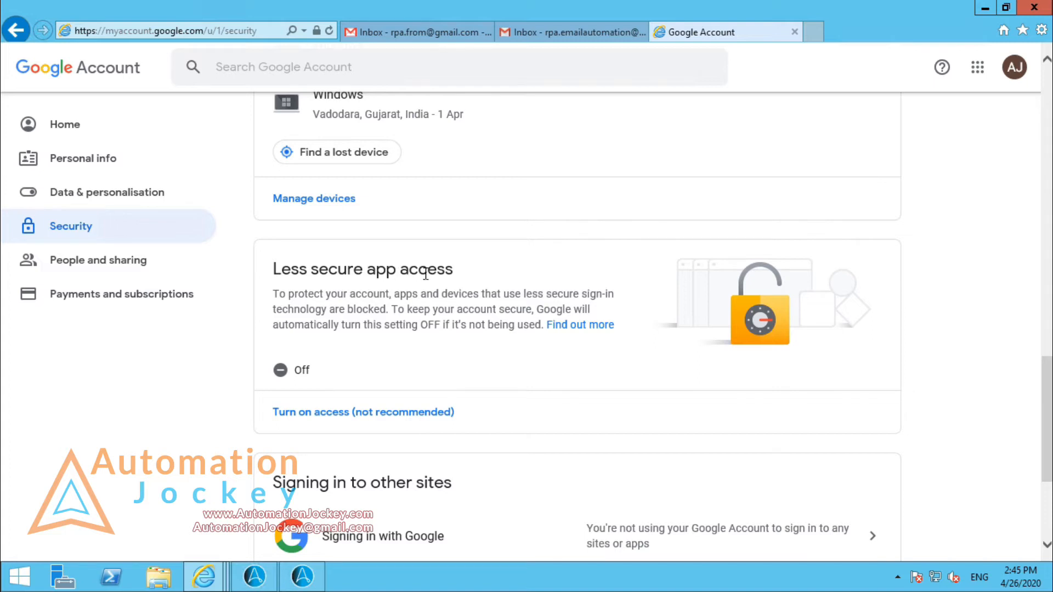
left_click(340, 416)
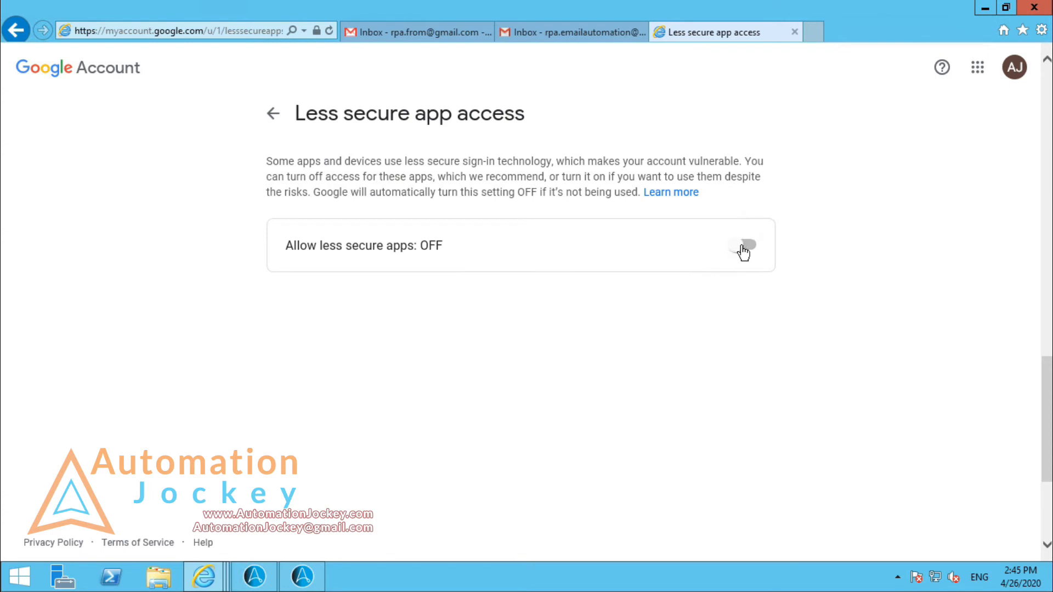
left_click(744, 248)
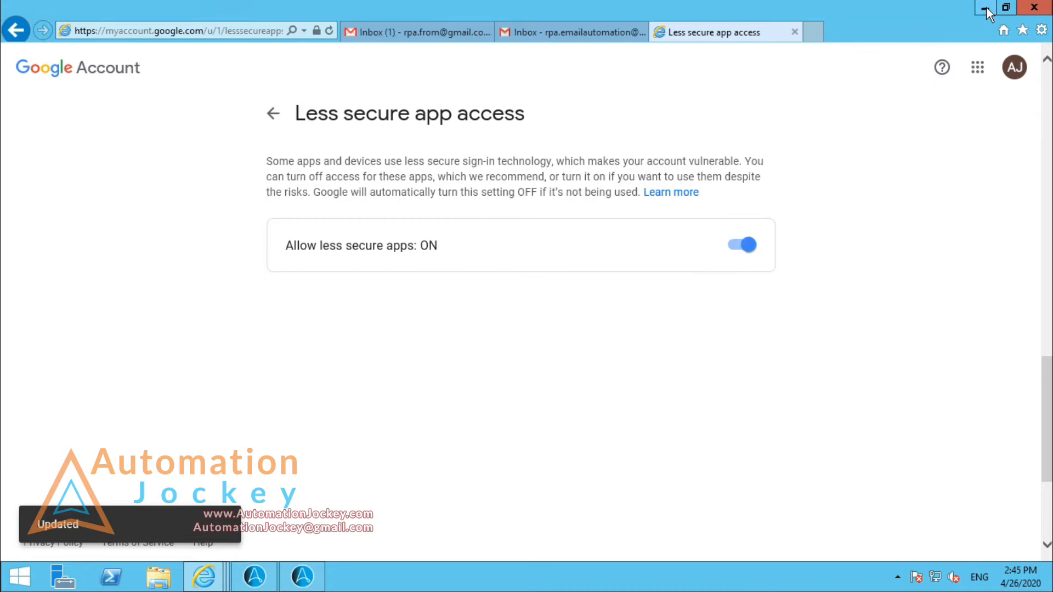
left_click(795, 33)
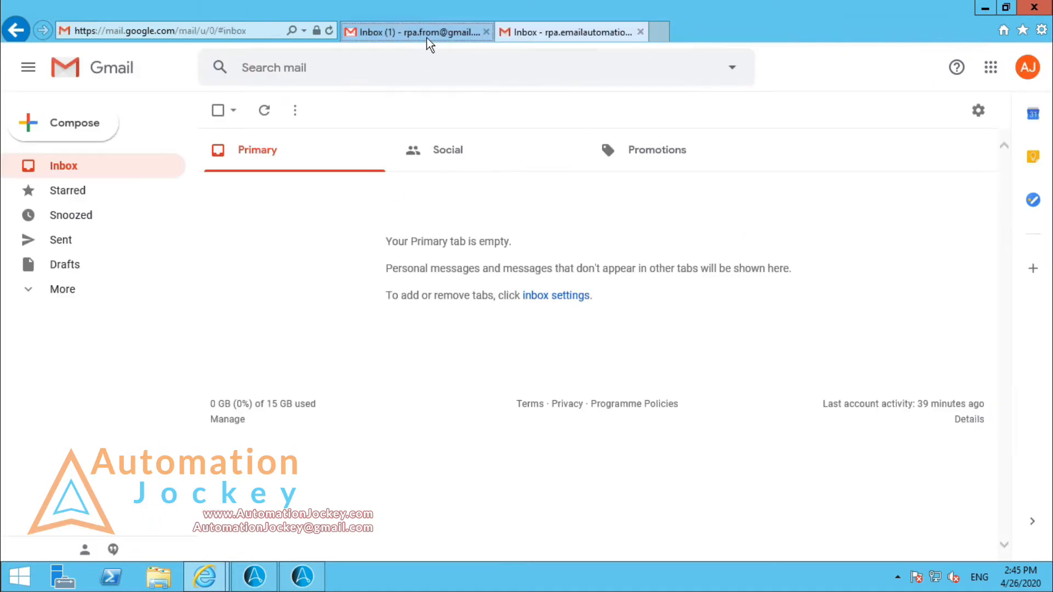
Step: Read the "Critical security alert" email in the sending account's inbox, return to the inbox and minimize the browser
left_click(428, 39)
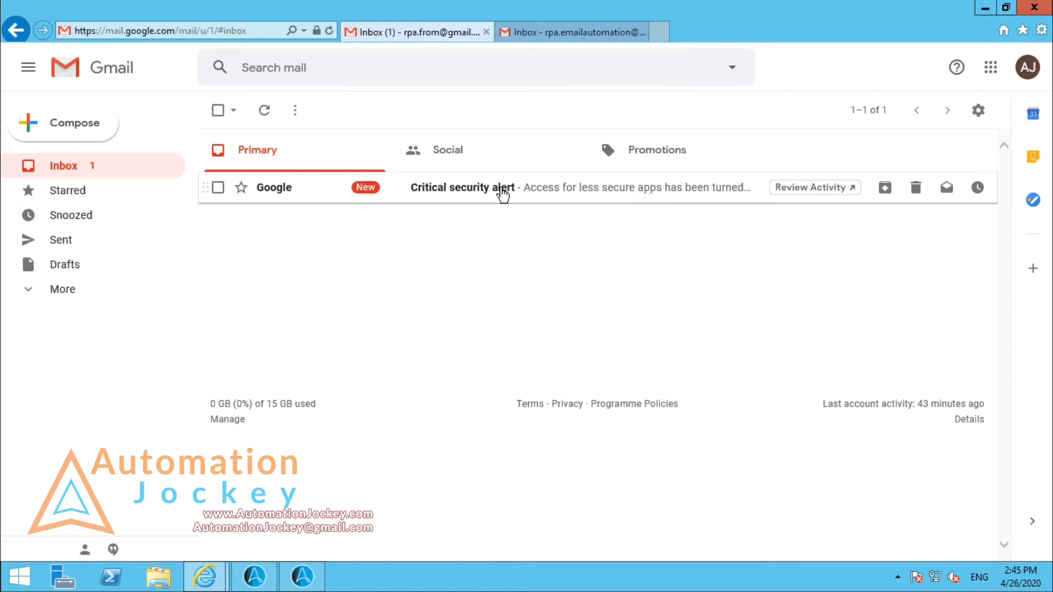
left_click(502, 189)
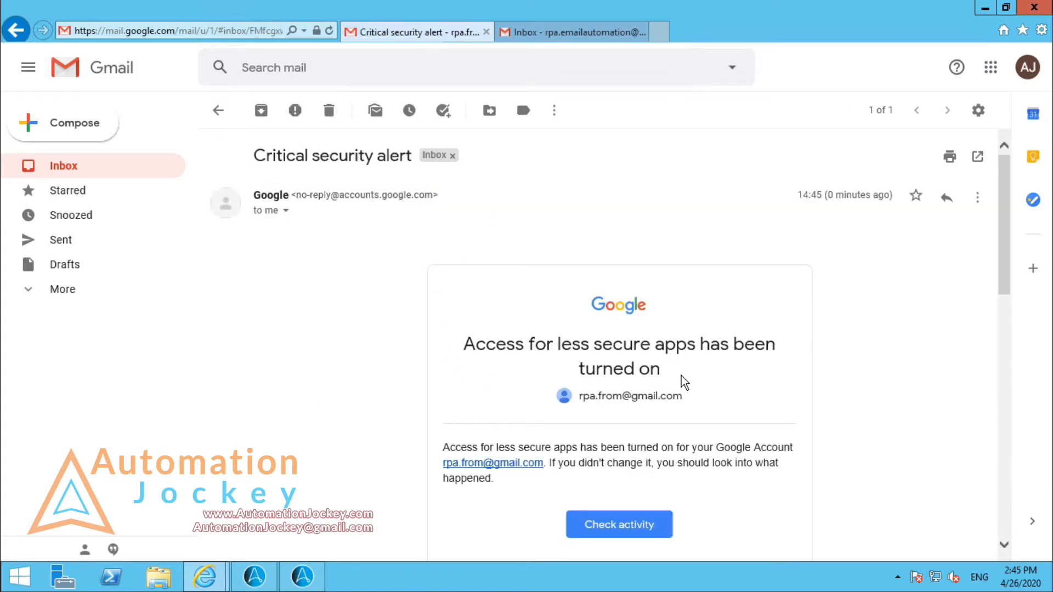
left_click(102, 176)
left_click(985, 7)
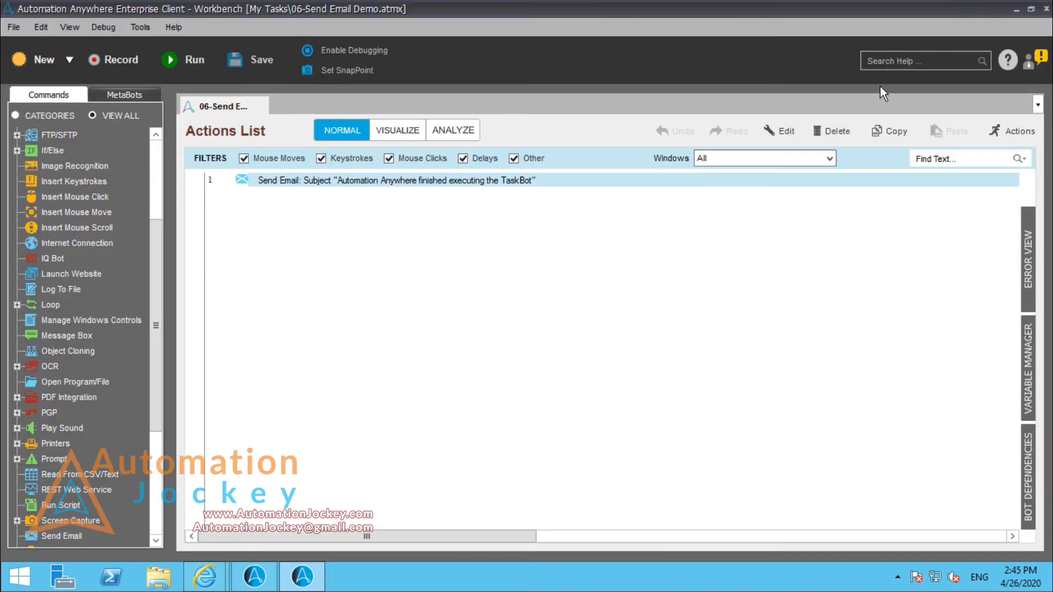
Step: Run the task and read the email it delivered, including its footer, in the recipient's Gmail inbox
left_click(179, 64)
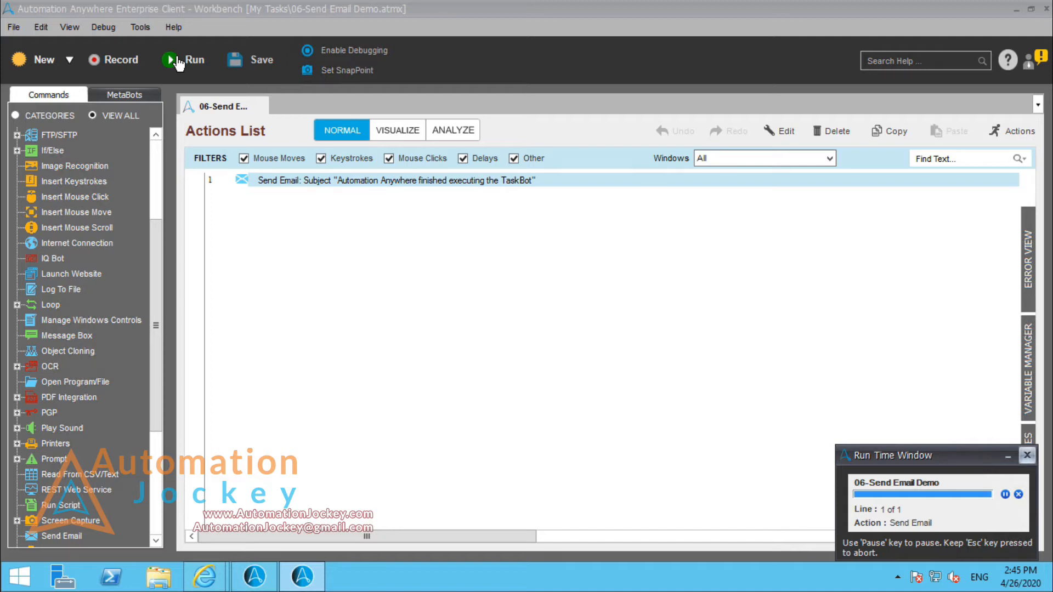
mouse_move(204, 576)
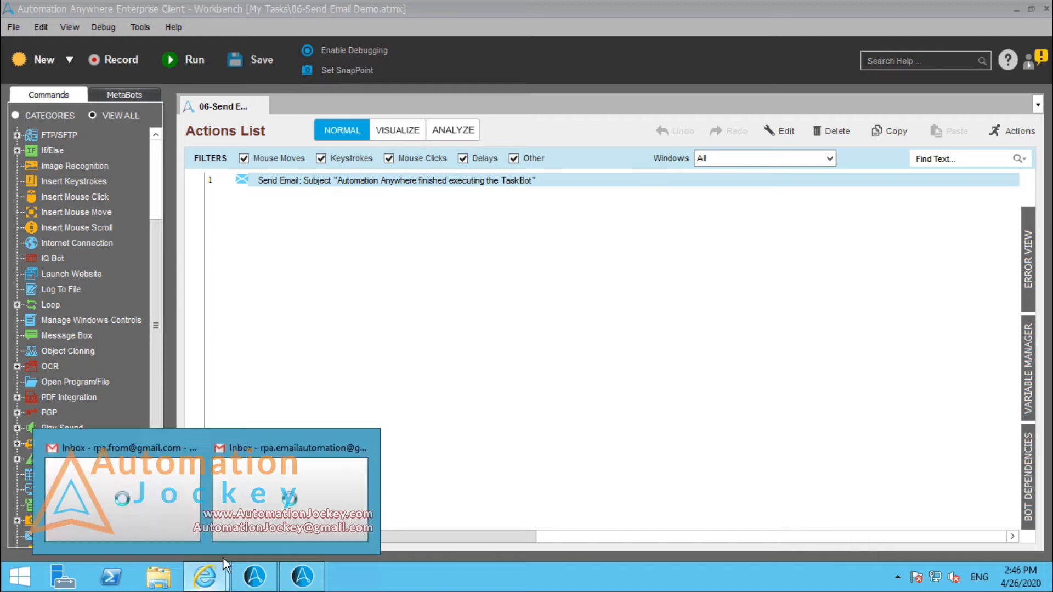
left_click(269, 503)
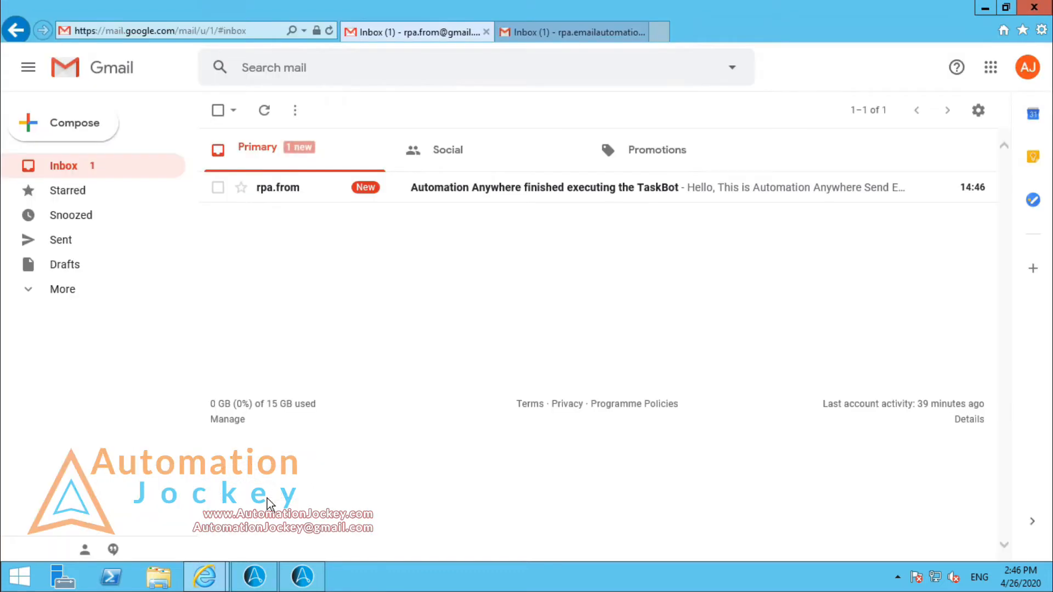
left_click(496, 200)
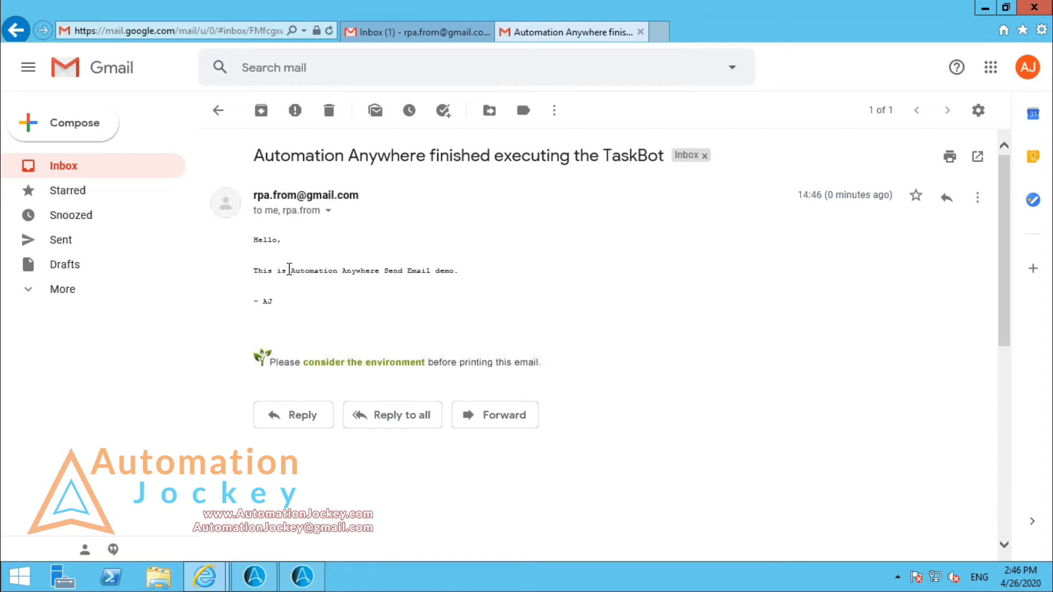
left_click_drag(289, 271, 459, 301)
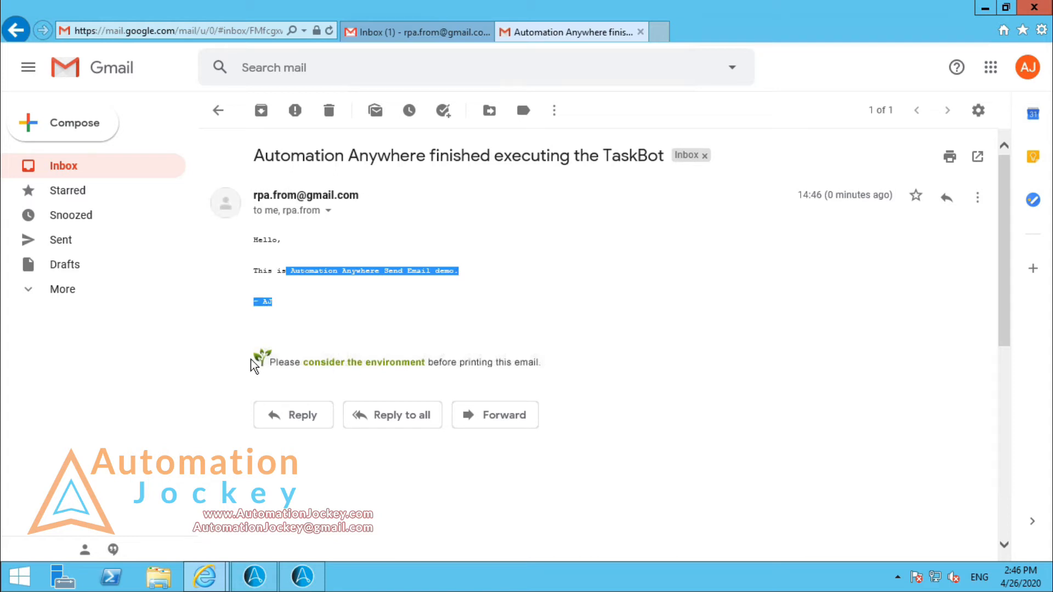
left_click_drag(471, 367, 498, 362)
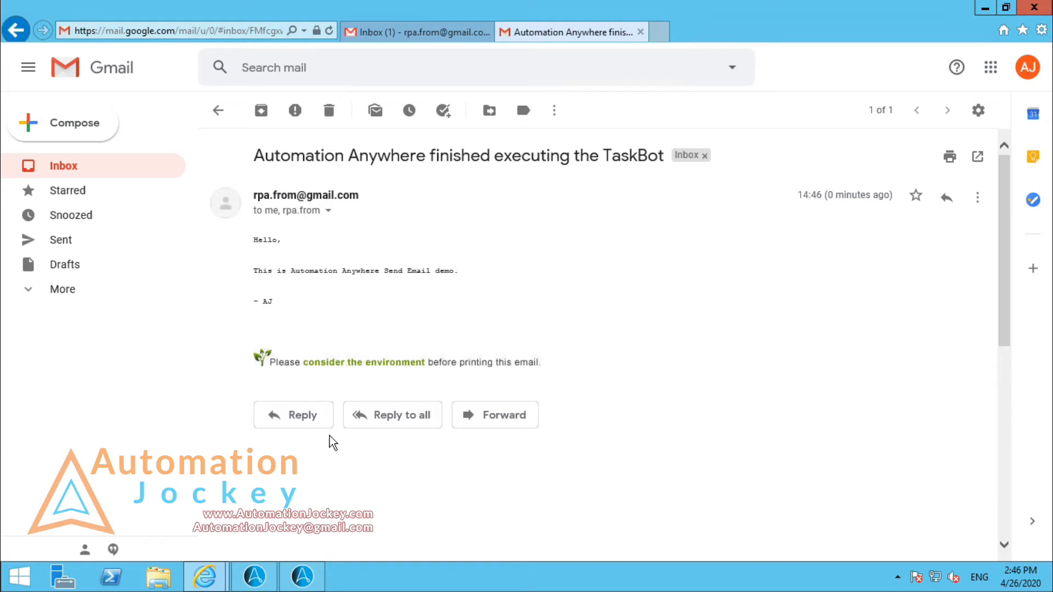
Step: Switch to the Automation Anywhere client and try excluding the Go Green message from emails in the Email Settings options
left_click(254, 576)
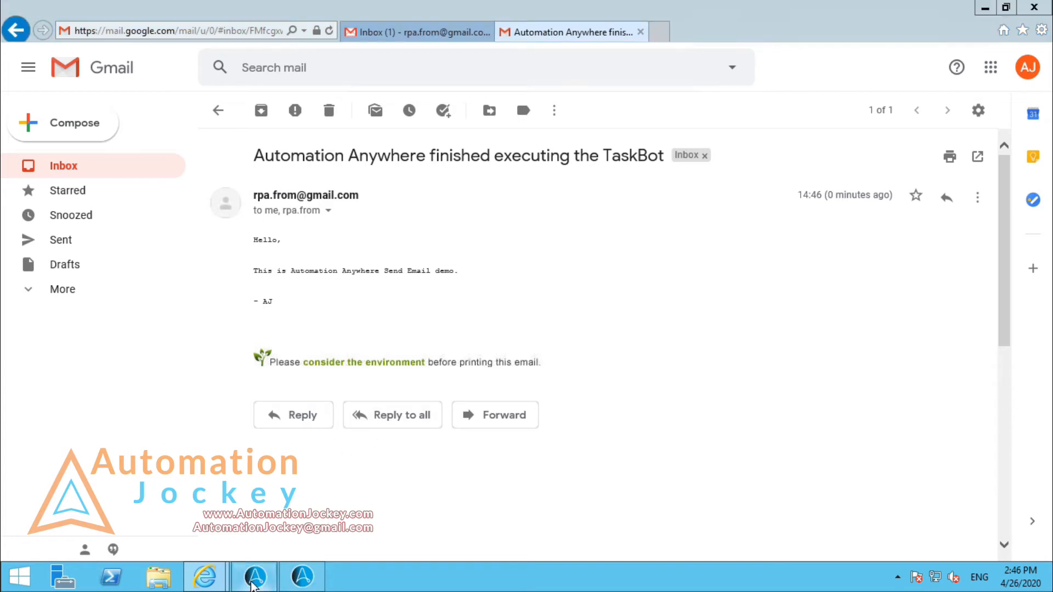
left_click(106, 26)
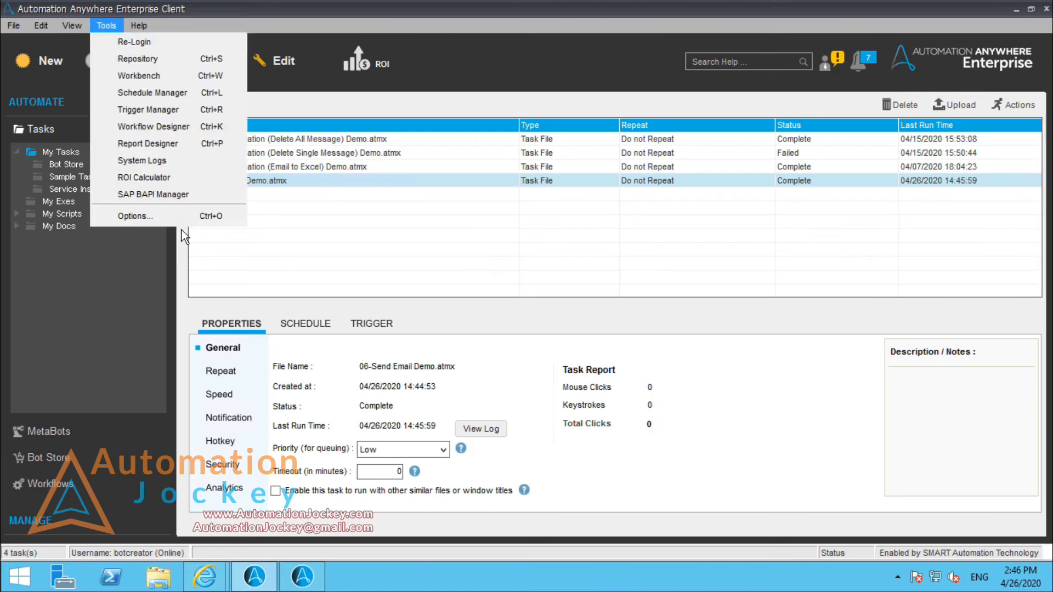
left_click(189, 218)
left_click(353, 214)
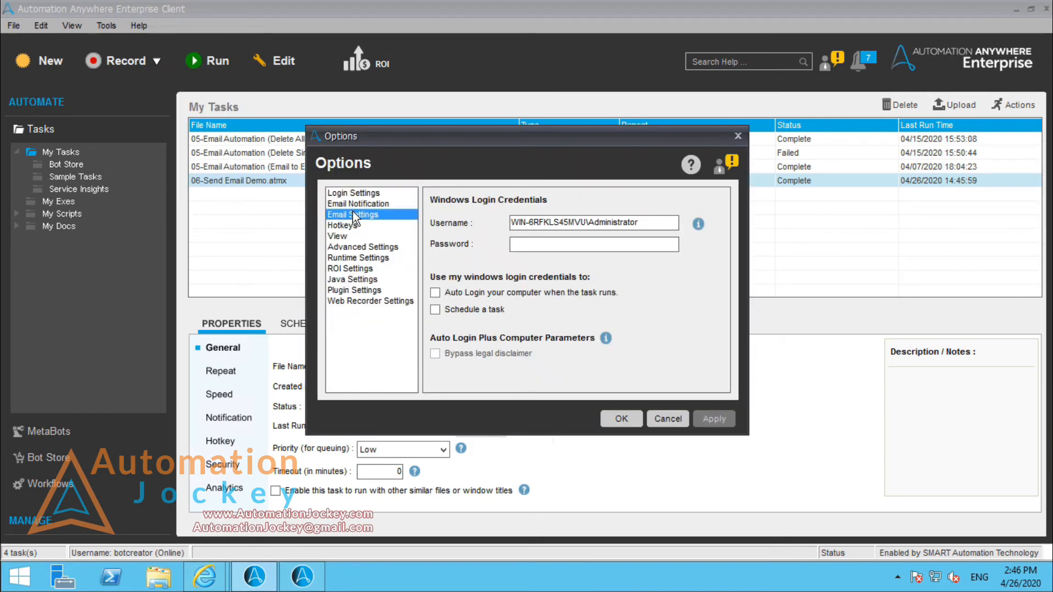
left_click(437, 384)
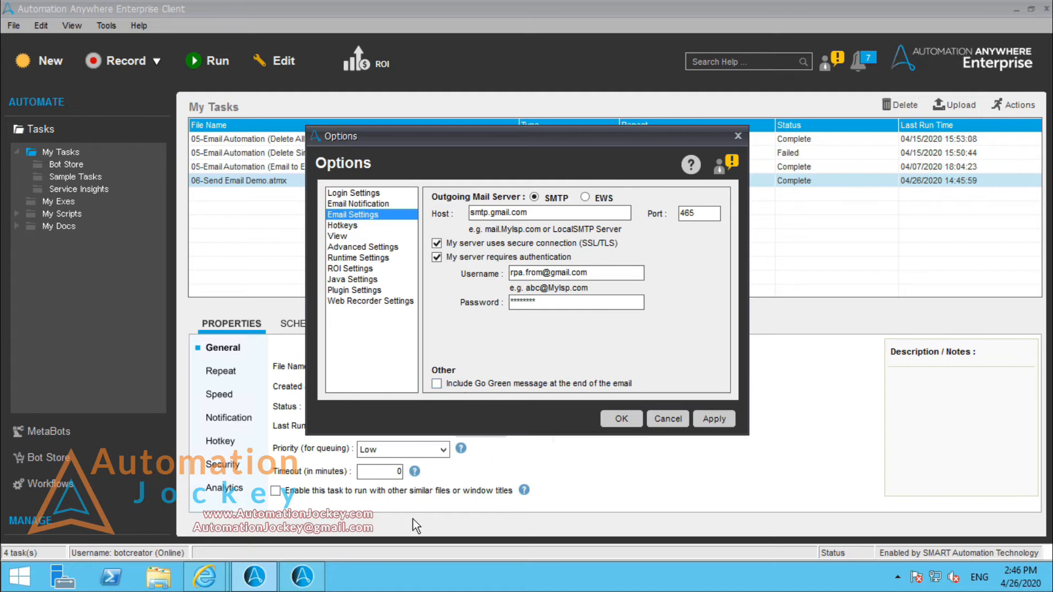
Step: Check the Go Green footer of the received email in the browser and switch to the Automation Anywhere Workbench
mouse_move(204, 576)
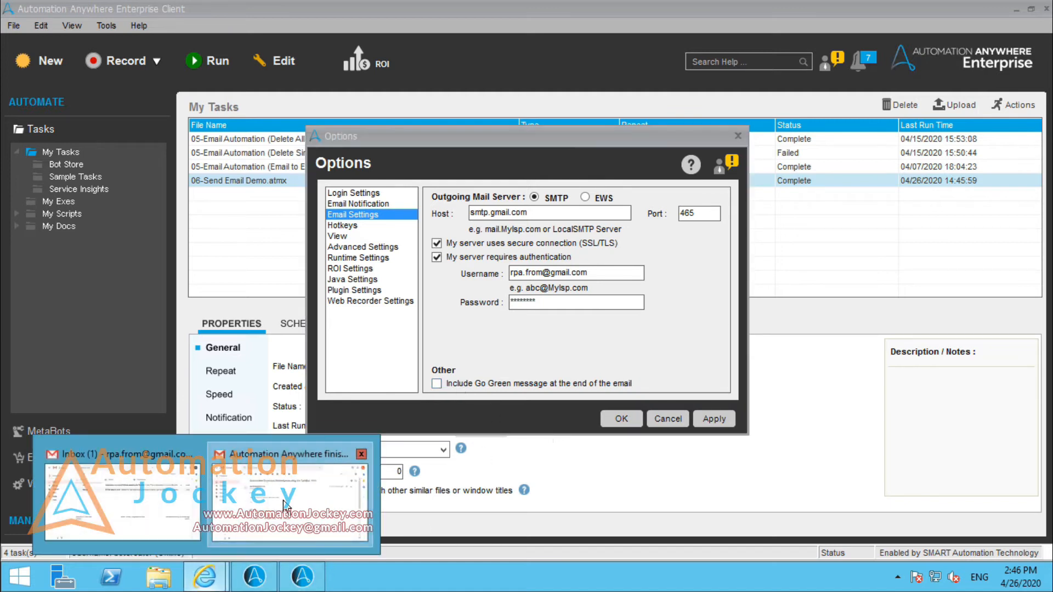
left_click(296, 455)
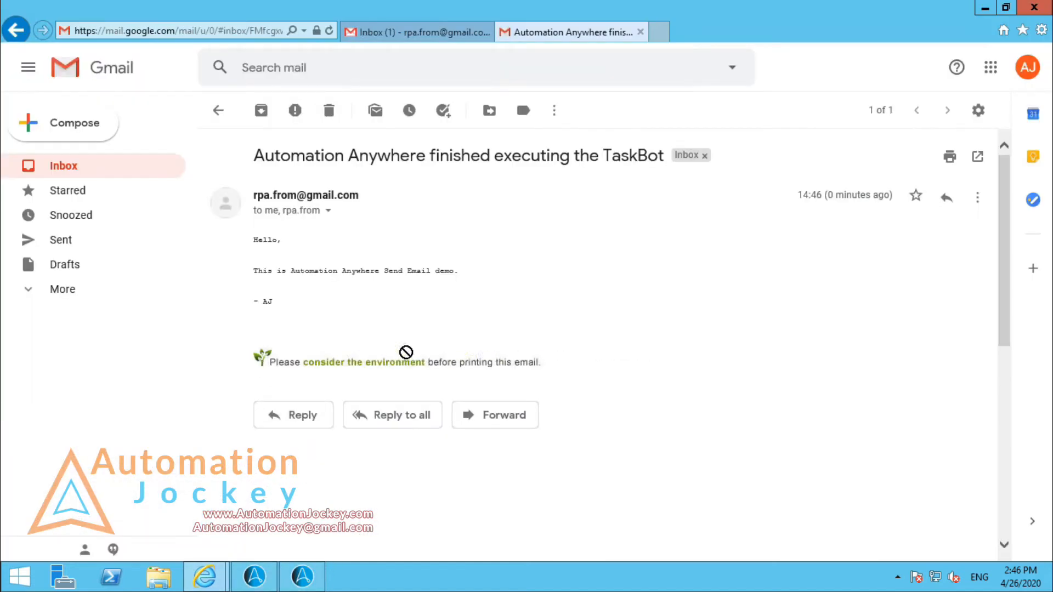
mouse_move(305, 578)
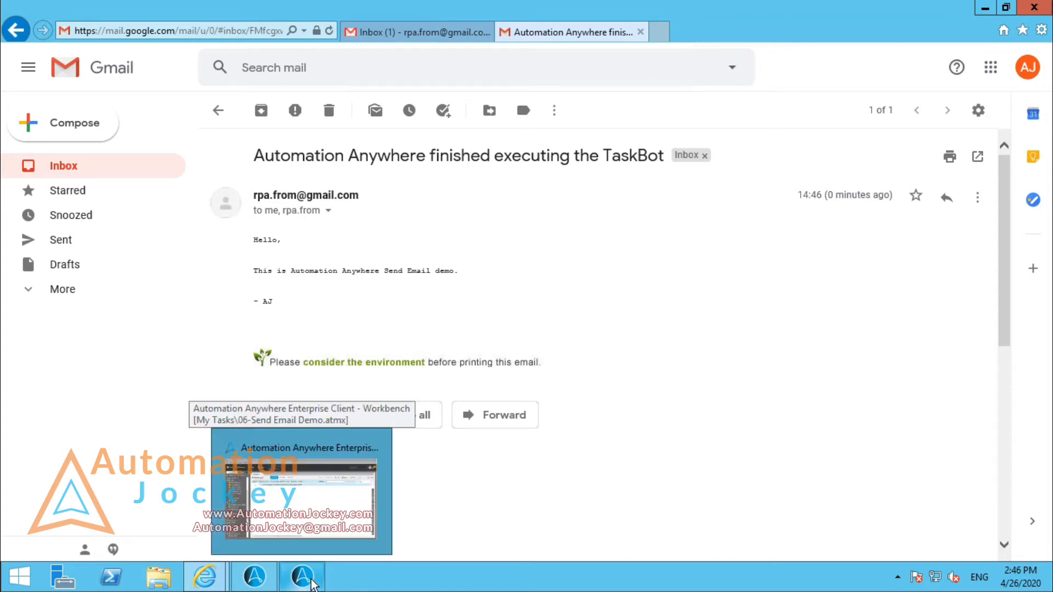
left_click(341, 535)
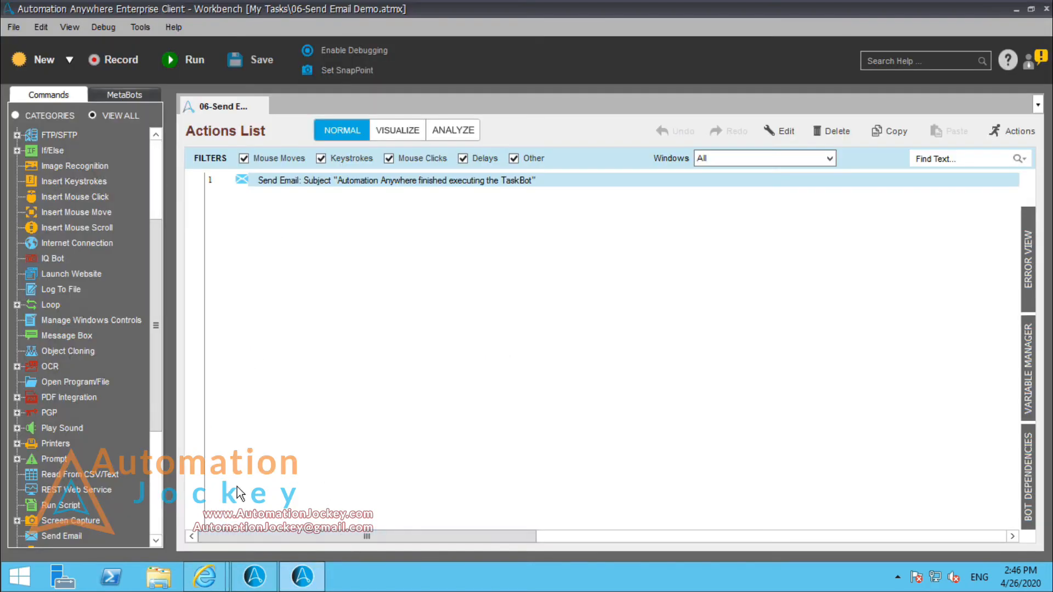
Step: Cancel the pending email settings change in the Automation Anywhere client and return to the Workbench
left_click(254, 576)
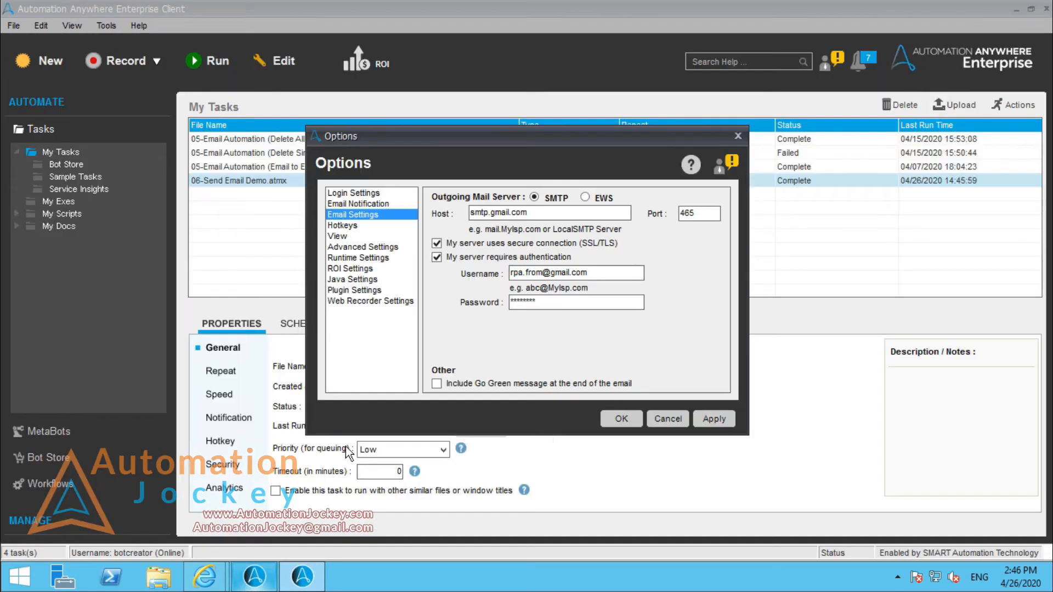
left_click(658, 427)
left_click(303, 576)
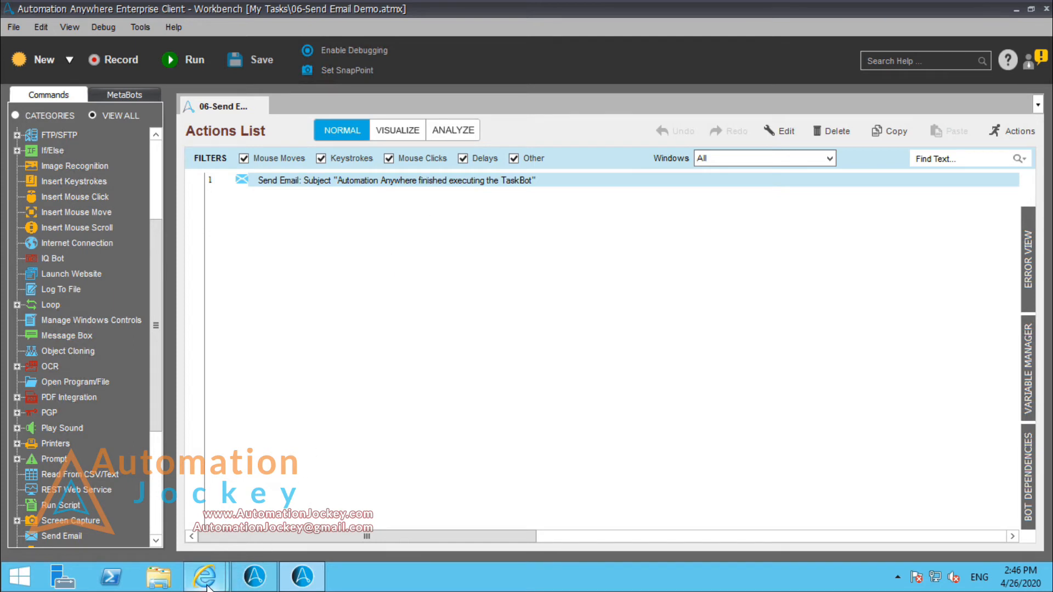
Step: Read the copy of the task's email in the sending account's Gmail inbox, return to the inbox and switch to the Workbench
mouse_move(204, 576)
left_click(173, 516)
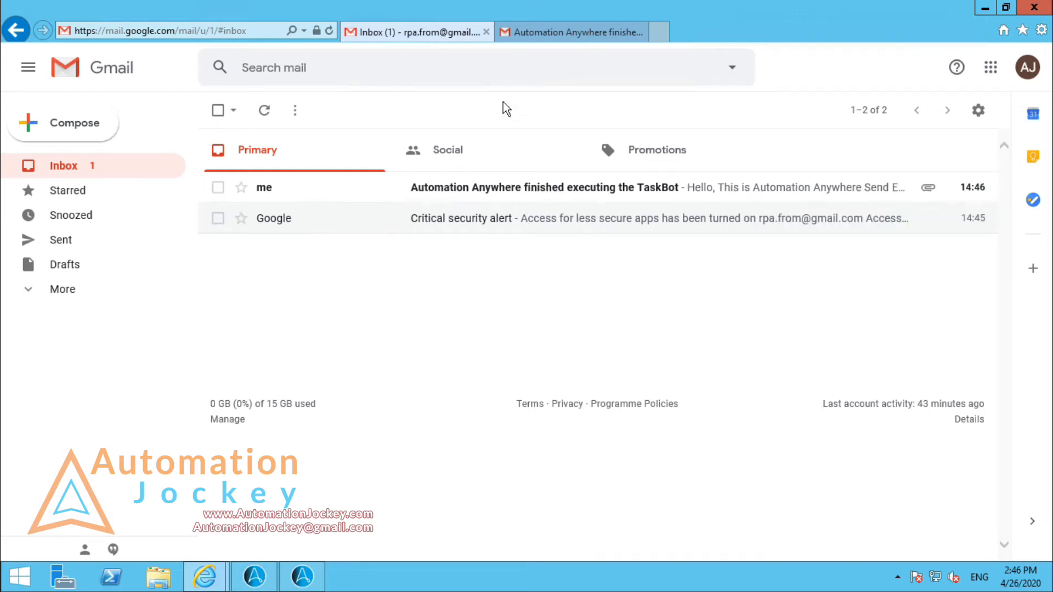
left_click(523, 200)
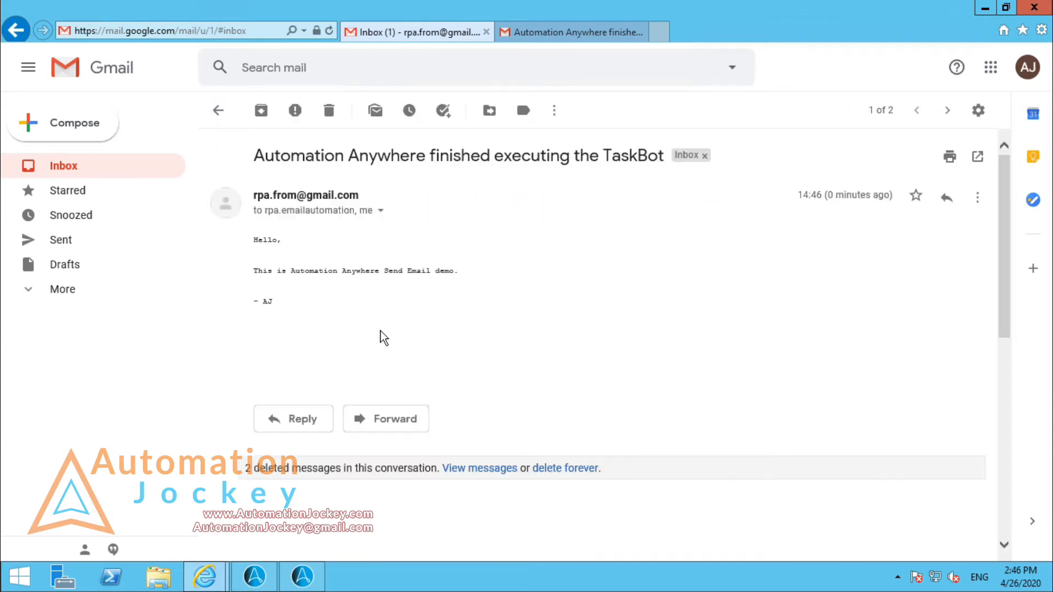
left_click(97, 168)
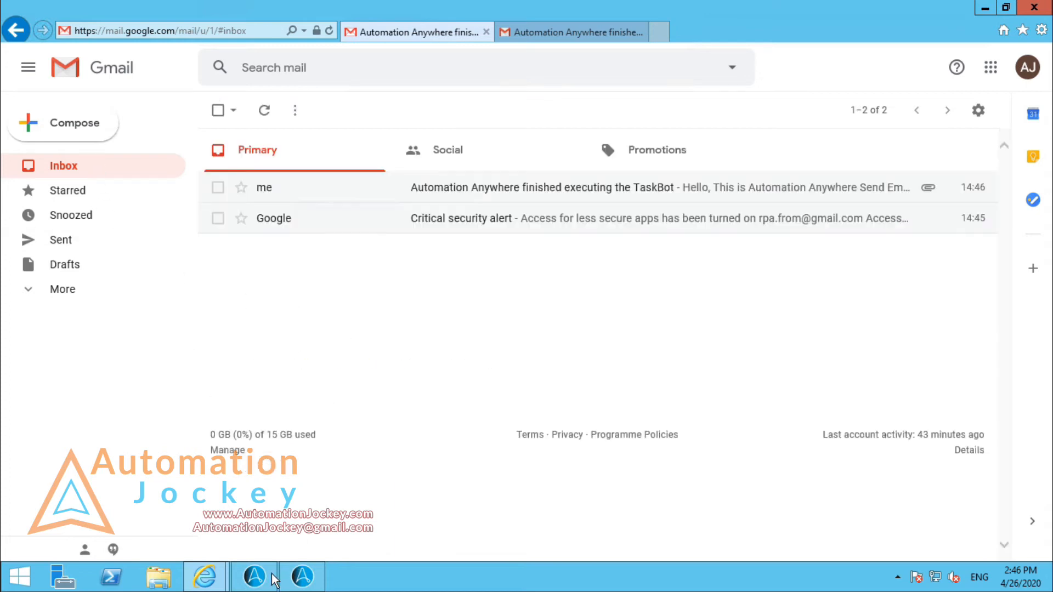
left_click(301, 578)
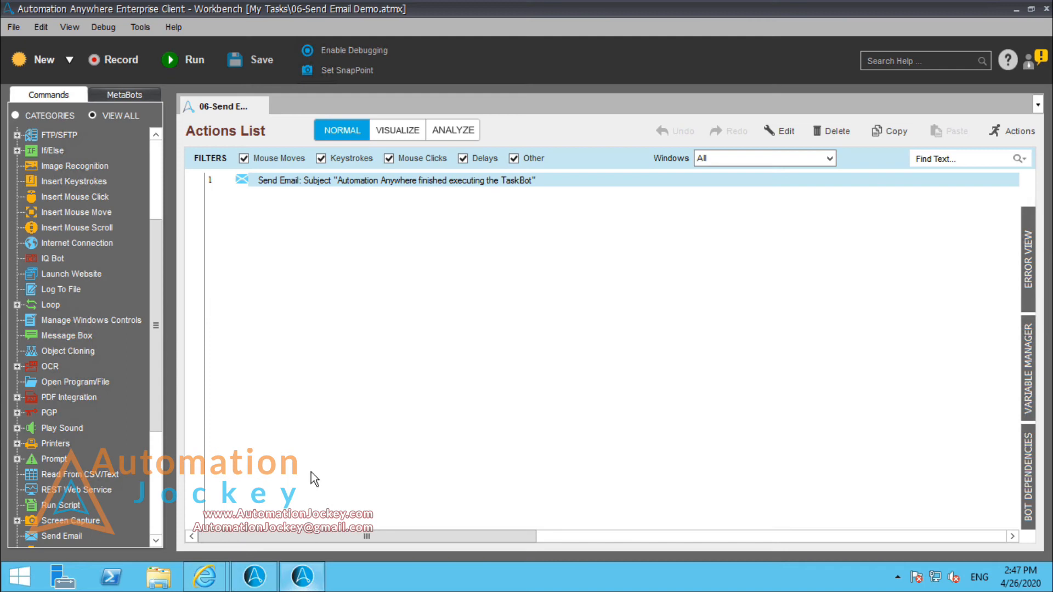
Step: Duplicate the Send Email action and place a comment reading "SEND EMAIL - TEXT" above the first one
right_click(392, 178)
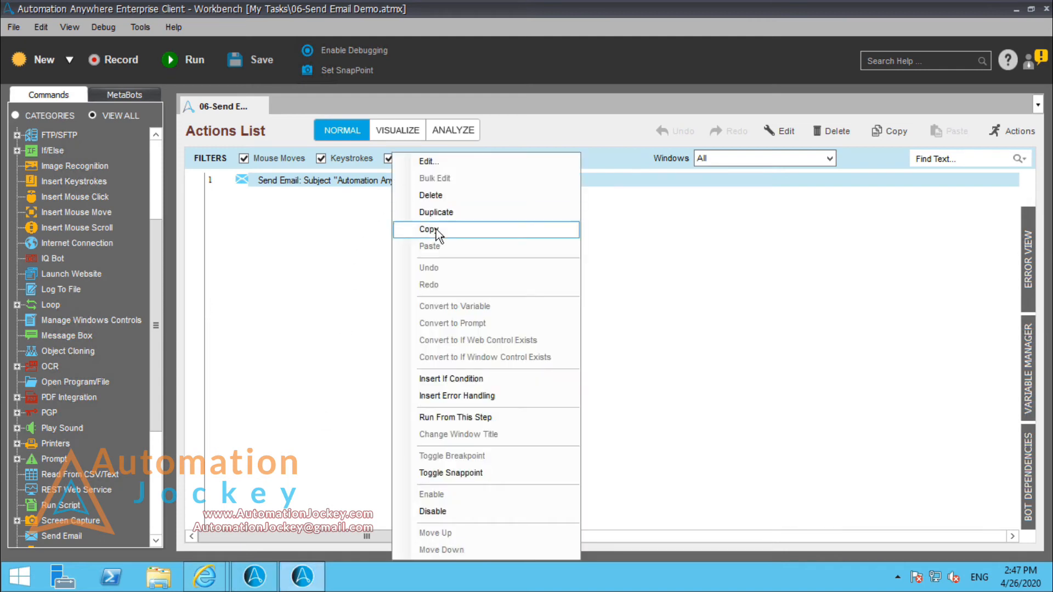
left_click(459, 214)
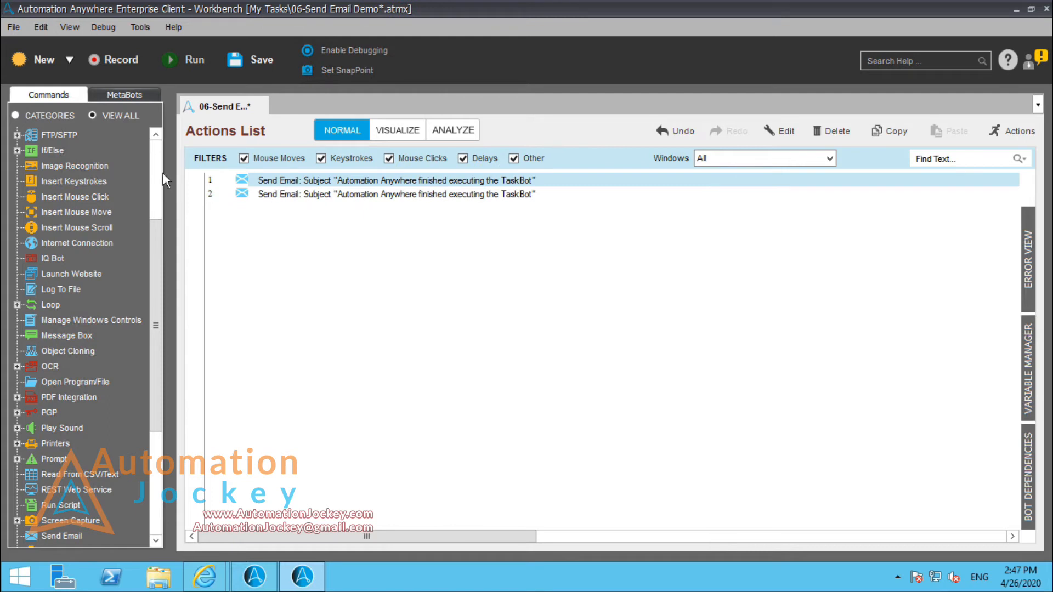
left_click(156, 146)
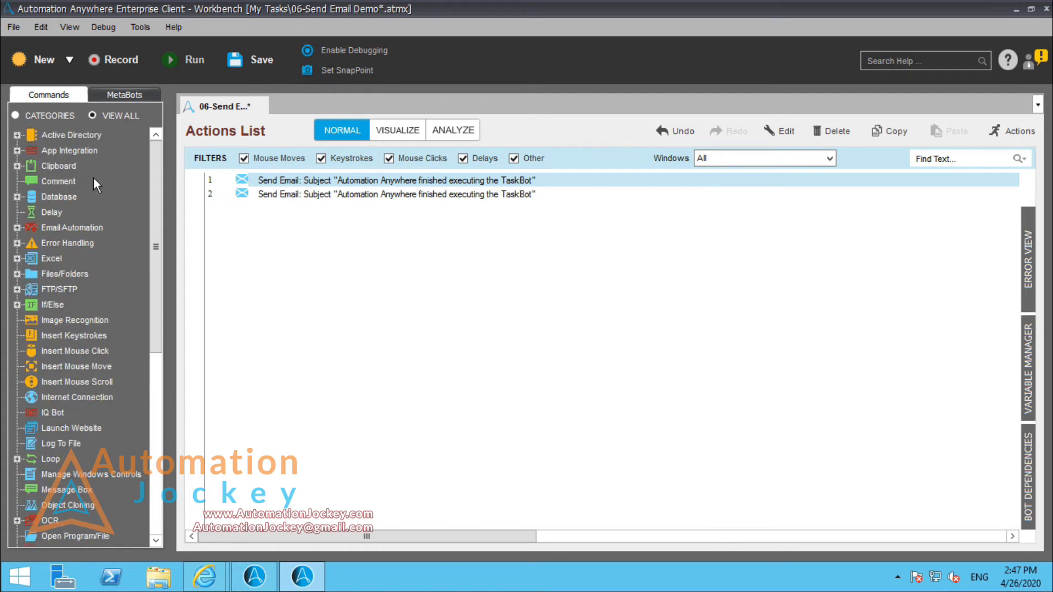
left_click_drag(93, 179, 305, 181)
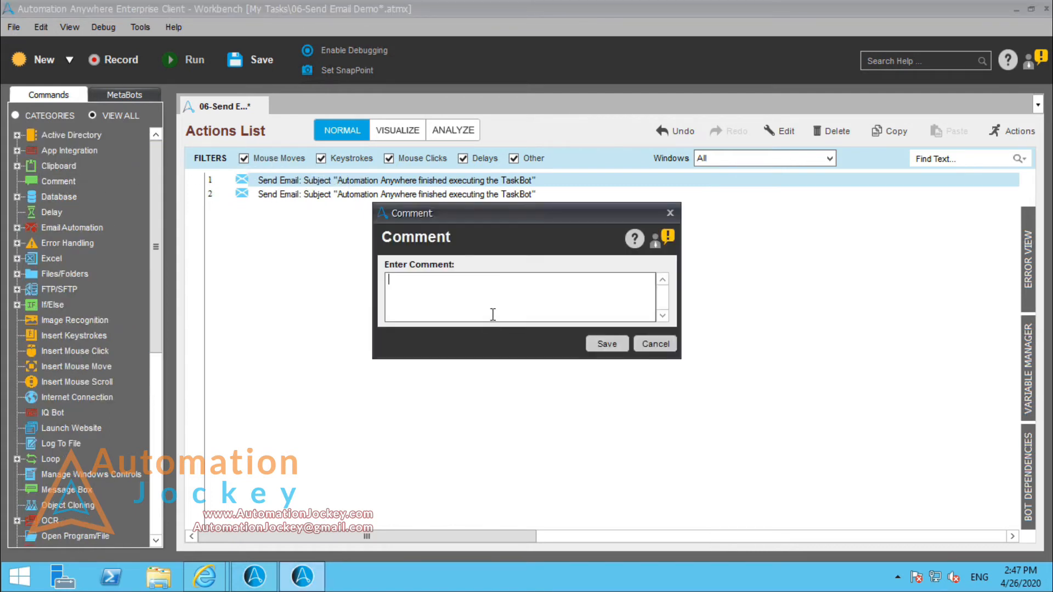
type("Send email")
key("ctrl+a")
type("SEND EMAIL - TEXT")
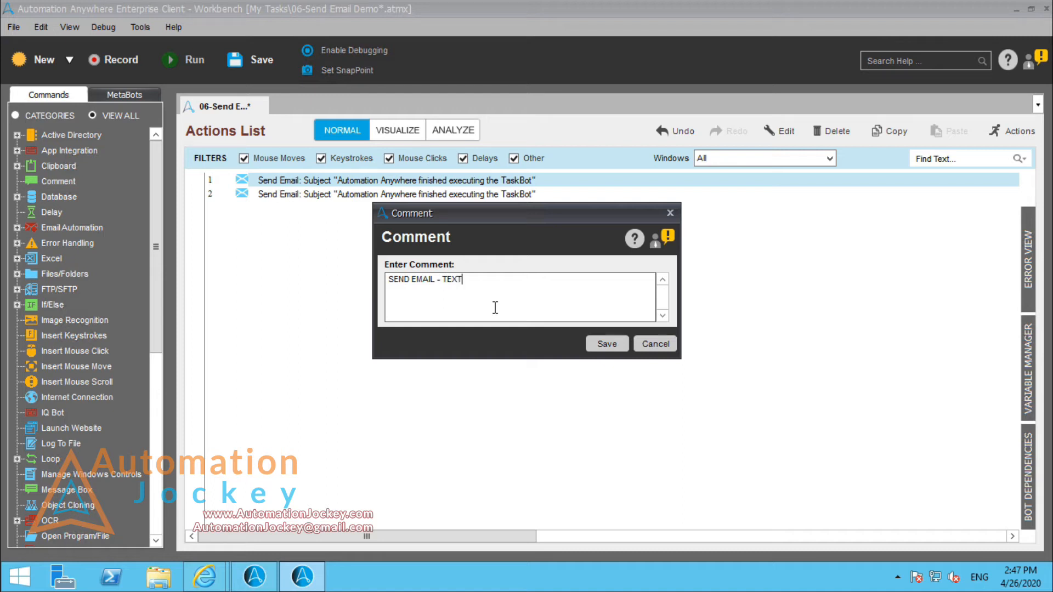
left_click(607, 344)
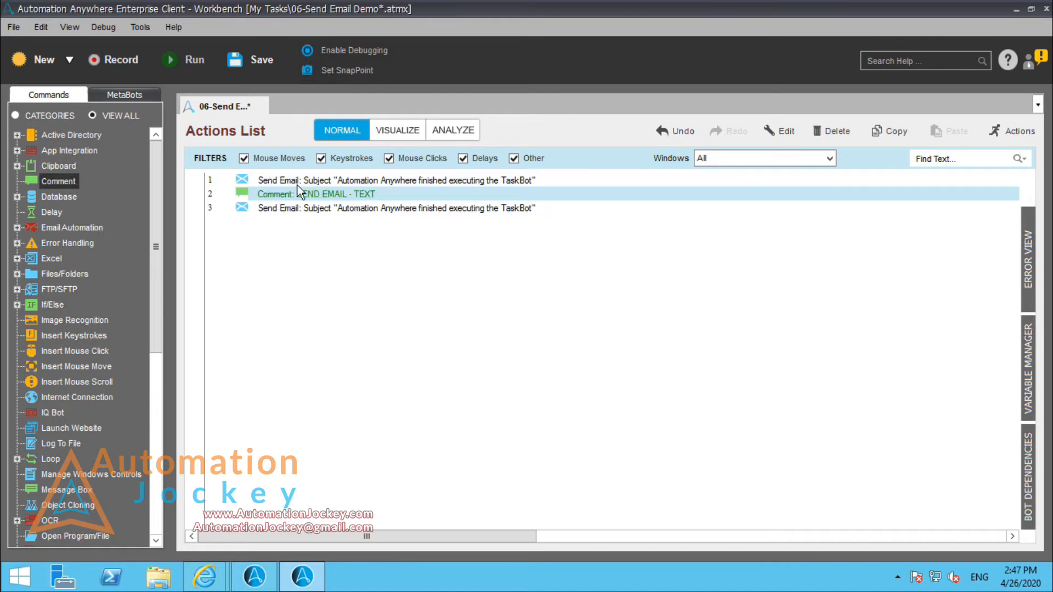
mouse_move(299, 183)
left_mouse_down()
mouse_move(322, 193)
mouse_move(313, 206)
mouse_move(306, 198)
left_mouse_up()
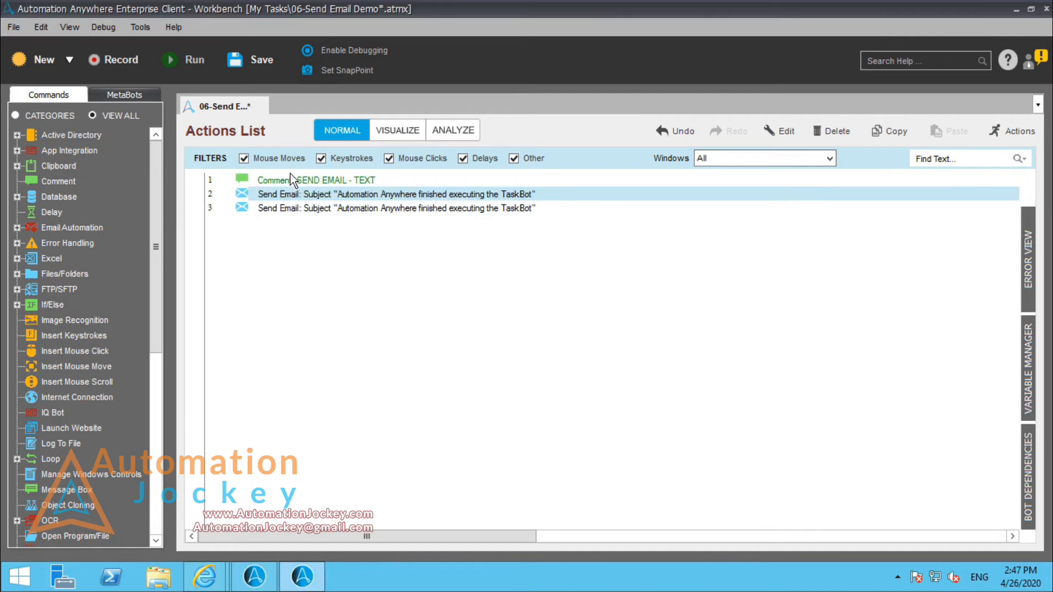
Step: Copy the "SEND EMAIL - TEXT" comment and paste it between the two Send Email actions
left_click(293, 184)
key("ctrl+c")
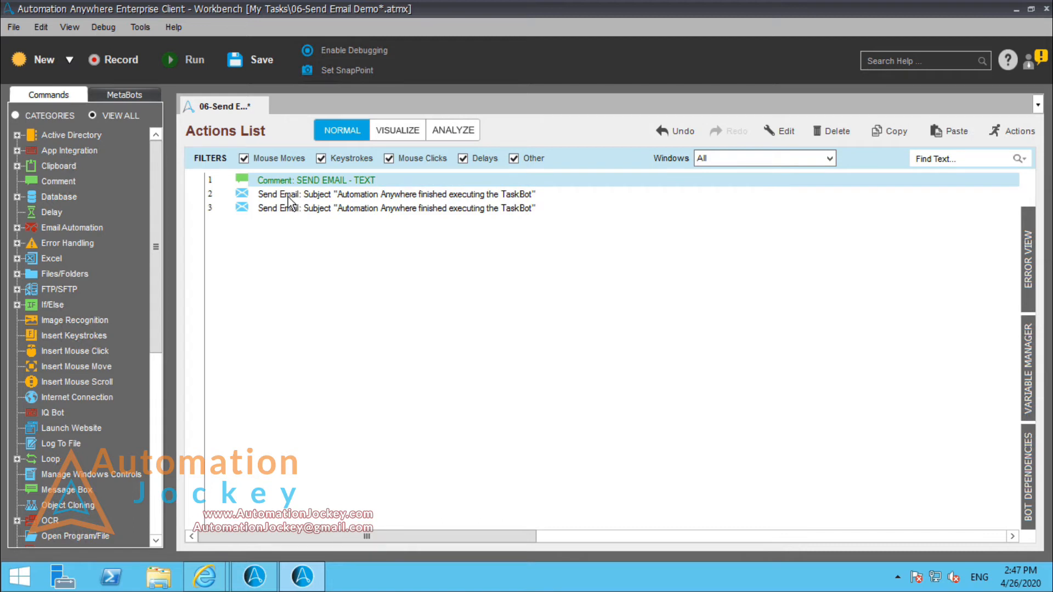
left_click(295, 199)
key("ctrl+v")
Step: Change the second comment's text to "SEND EMAIL - HTML & ATTACHMENT + VARIABLES"
double_click(308, 209)
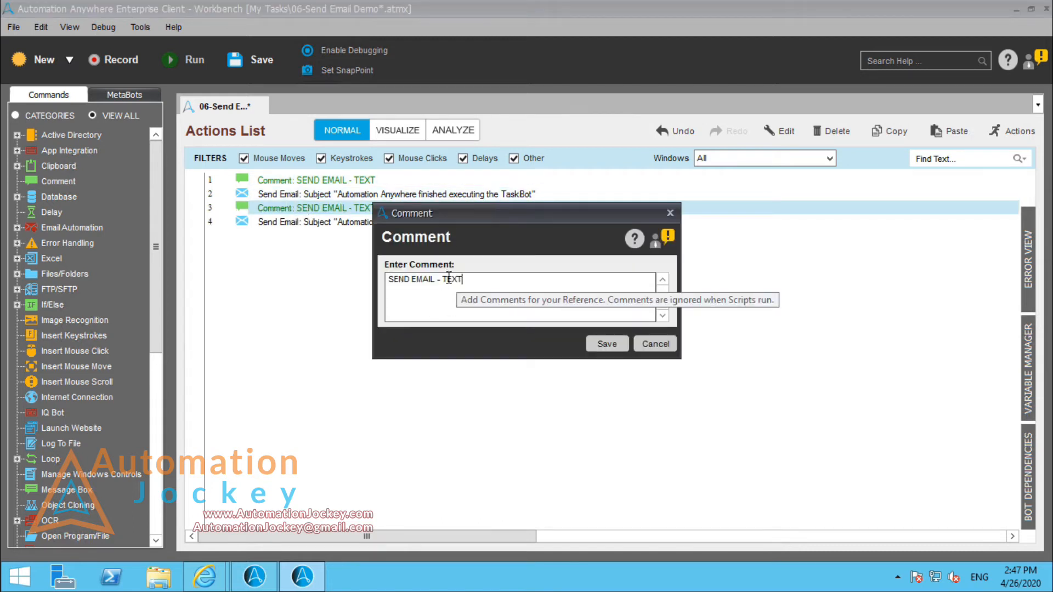
left_click_drag(440, 280, 648, 296)
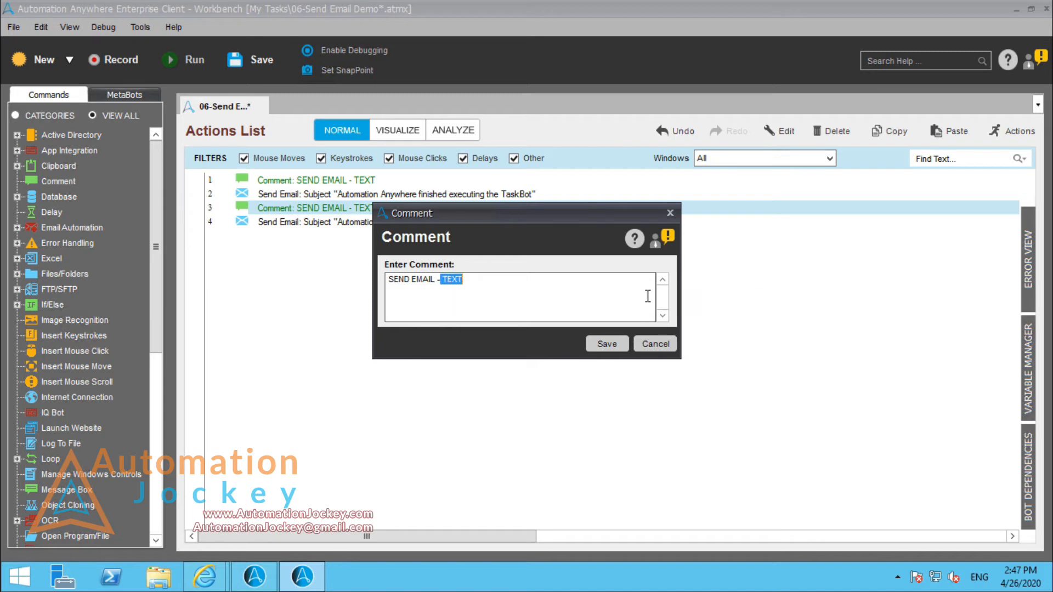
key("BackSpace")
type("HTML & ATTACHMENTS")
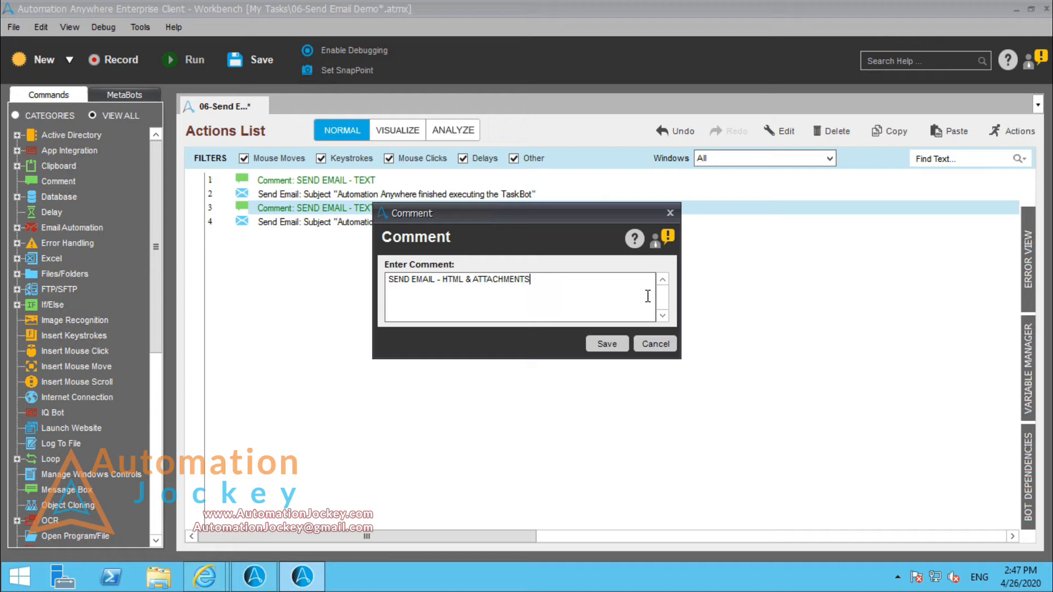
key("BackSpace")
type("+ VARIABLES")
left_click(606, 345)
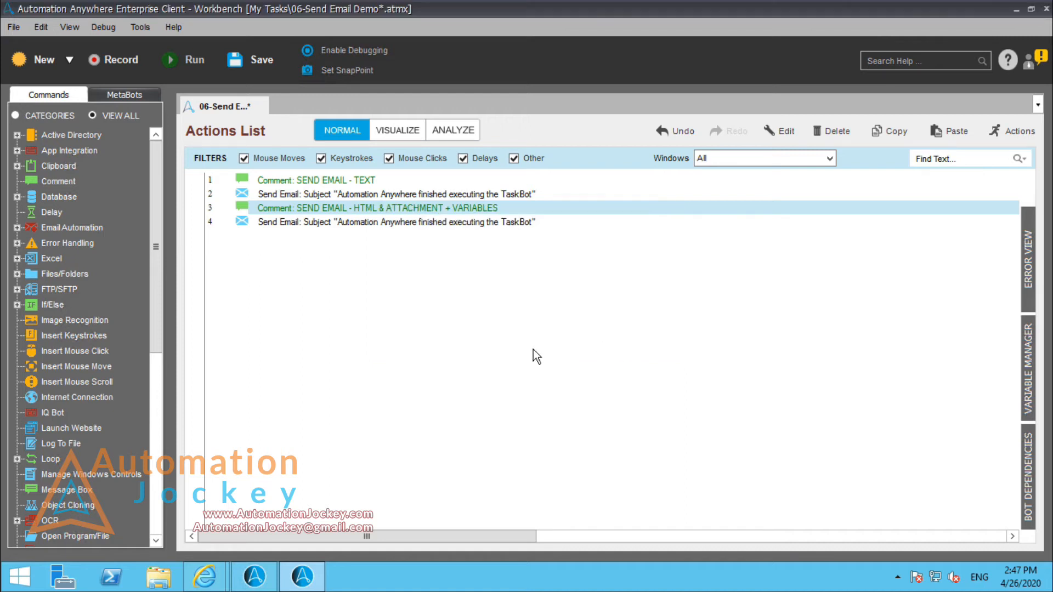
Step: Switch the second Send Email action's message format to HTML and make "Automation Anywhere" bold in the body
double_click(376, 225)
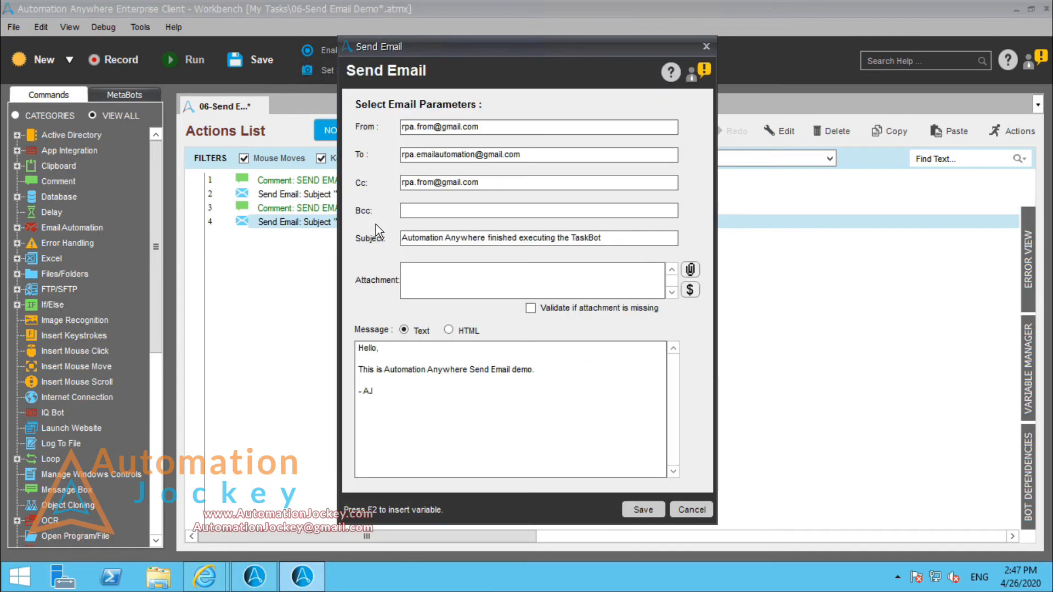
left_click(449, 330)
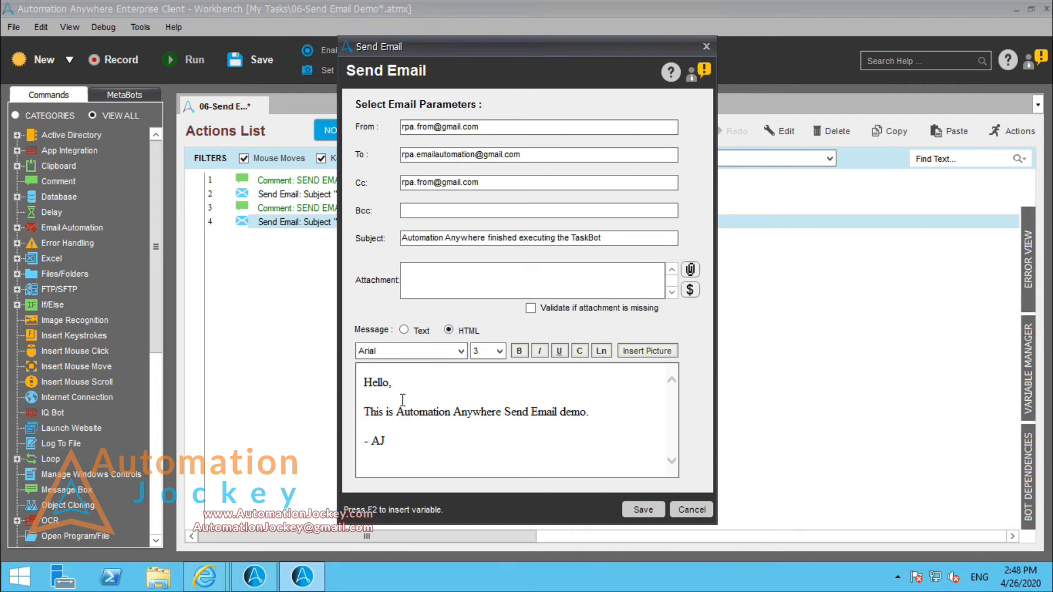
double_click(418, 415)
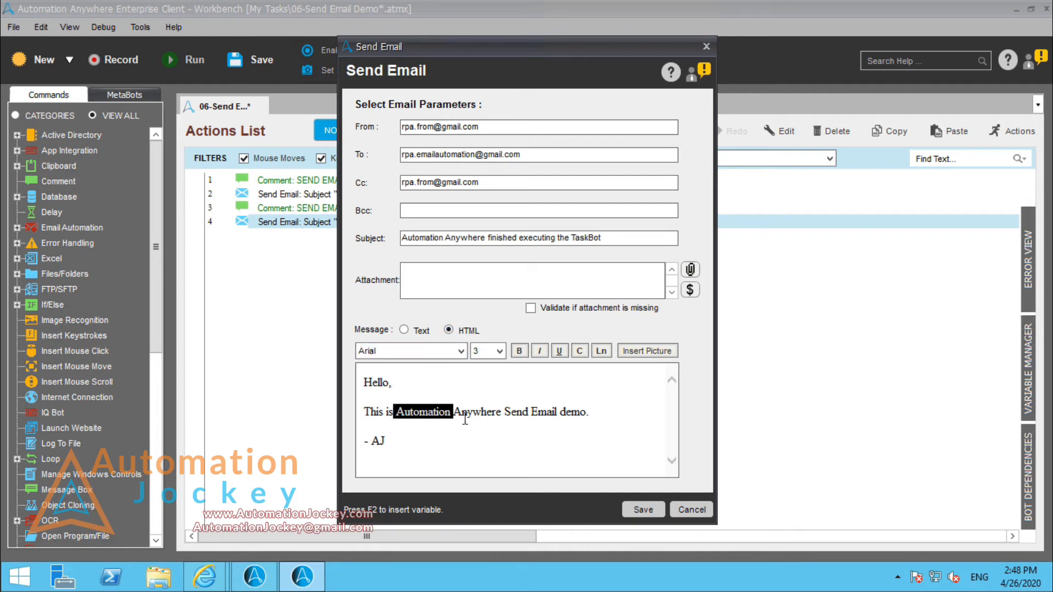
left_click_drag(465, 420, 492, 413)
left_click(492, 412)
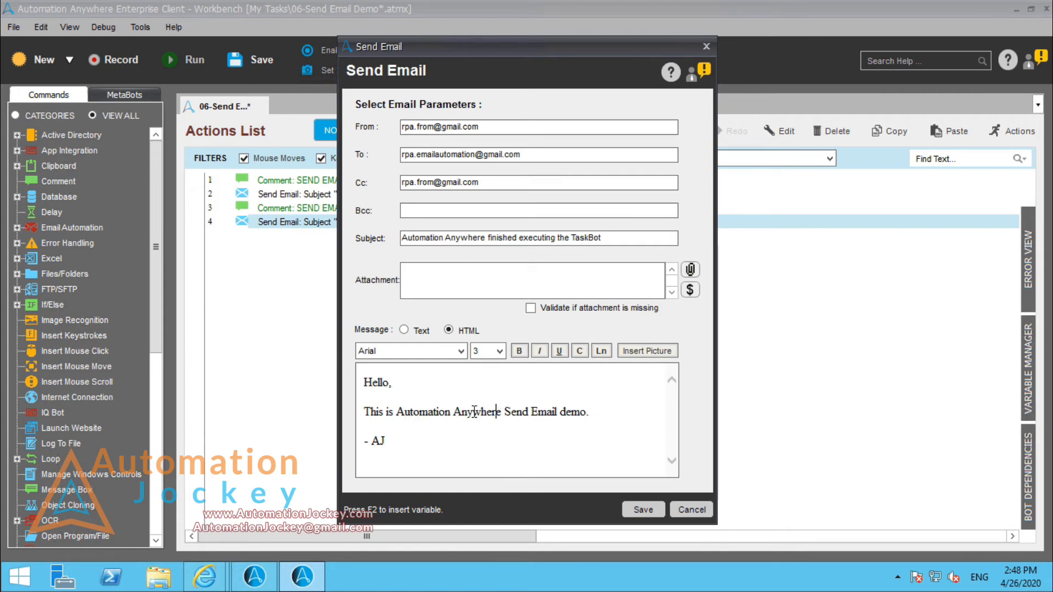
left_click_drag(473, 412, 418, 420)
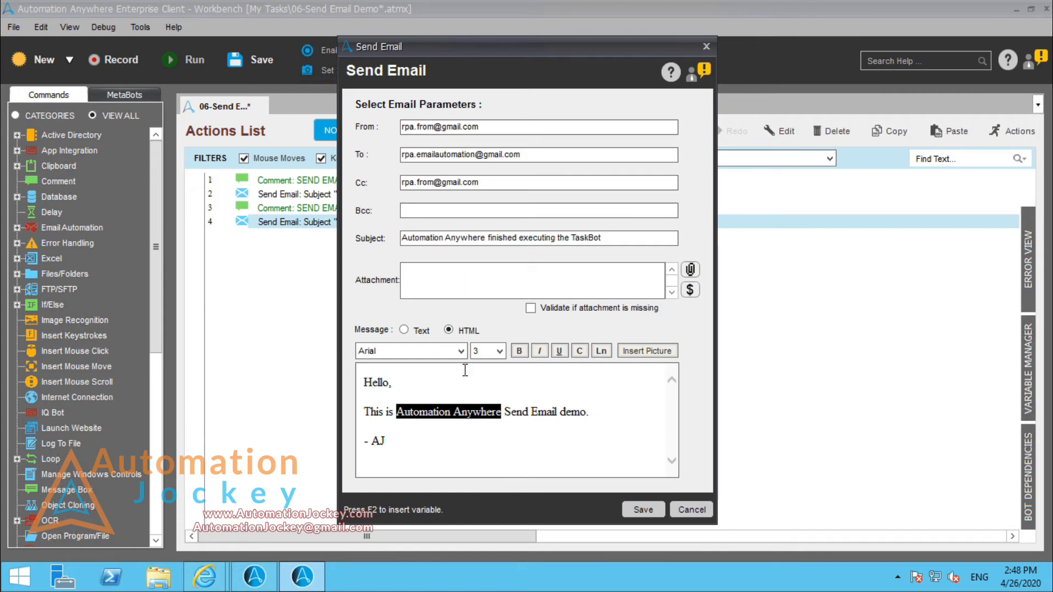
left_click(519, 352)
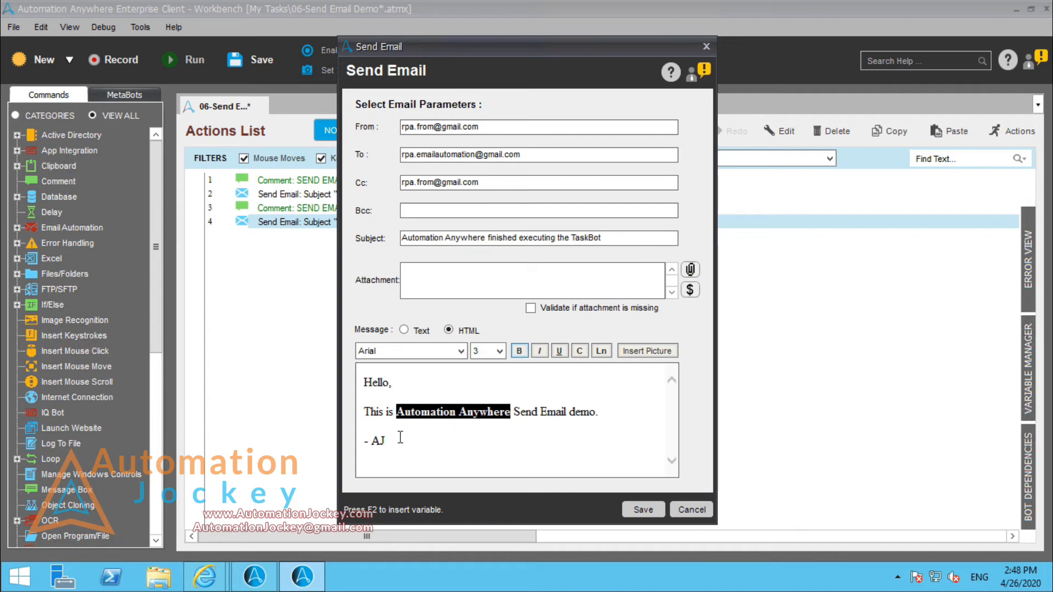
Step: Make "AJ" in the message signature italic and underlined, and view the picture insertion options without adding a picture
left_click_drag(387, 443, 372, 443)
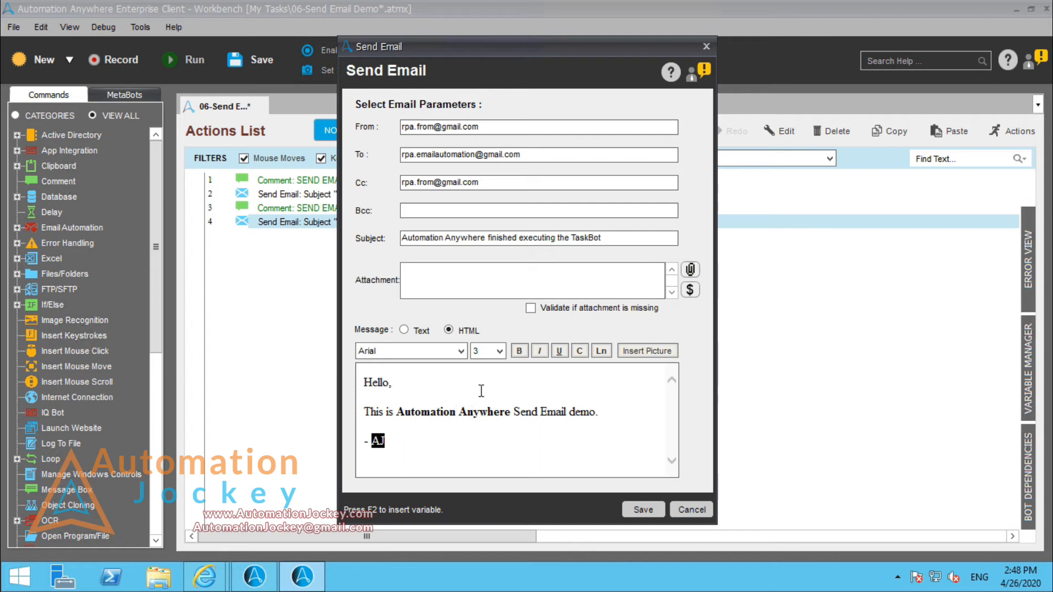
left_click(539, 351)
left_click(566, 354)
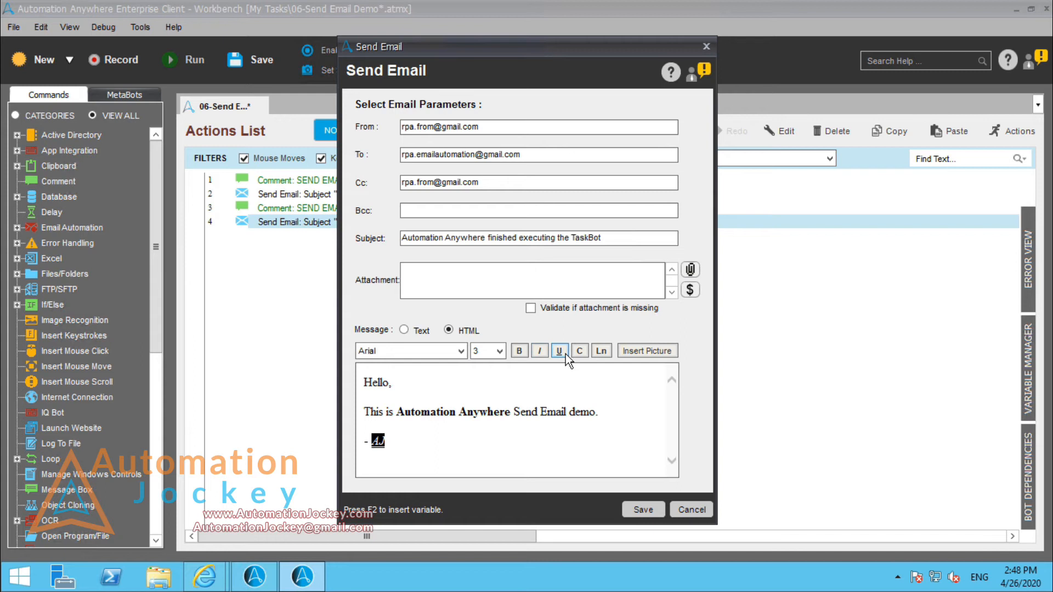
left_click(463, 442)
left_click(662, 351)
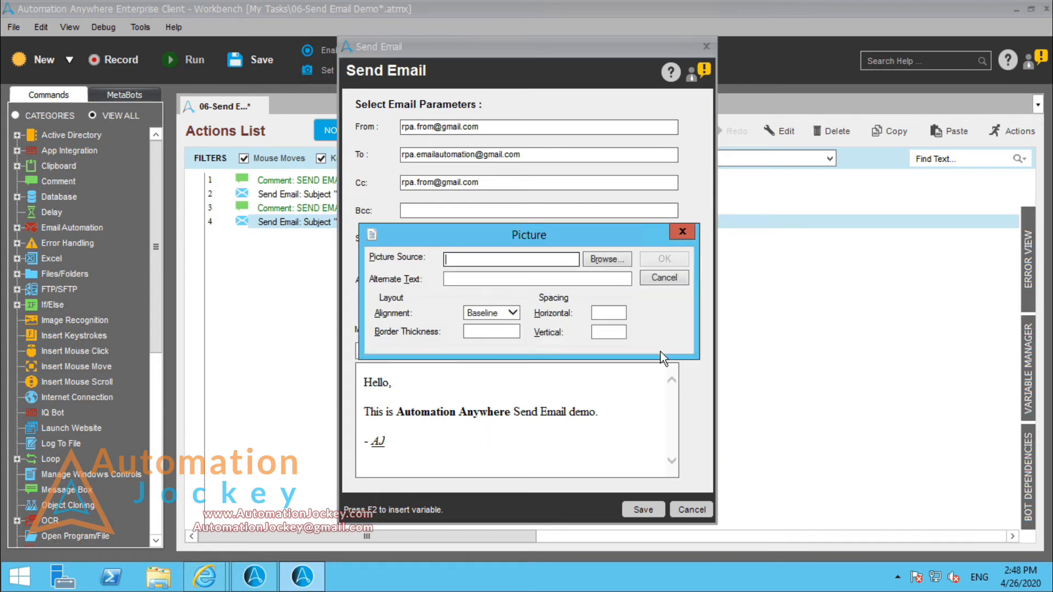
left_click(666, 280)
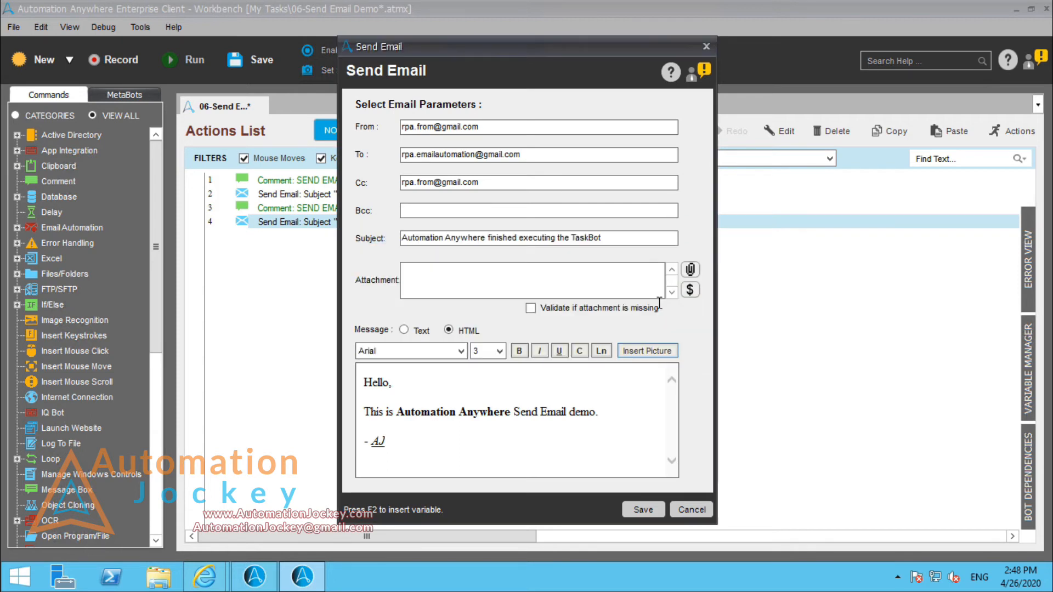
Step: Attach MASTER KEY.txt from the Desktop and all variables to the second email, and save the action
left_click(692, 272)
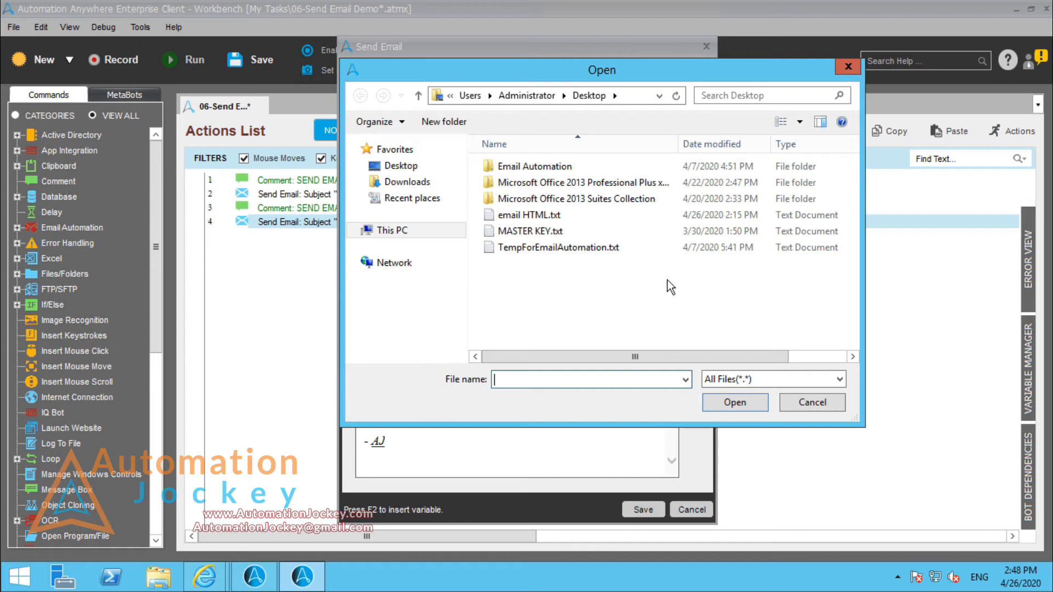
left_click(560, 235)
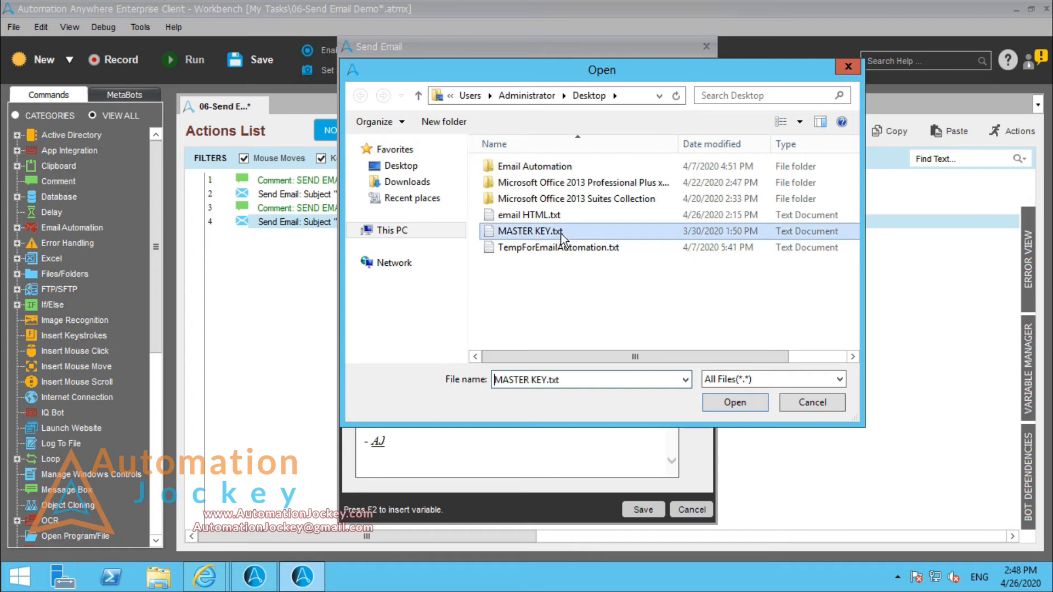
left_click(727, 405)
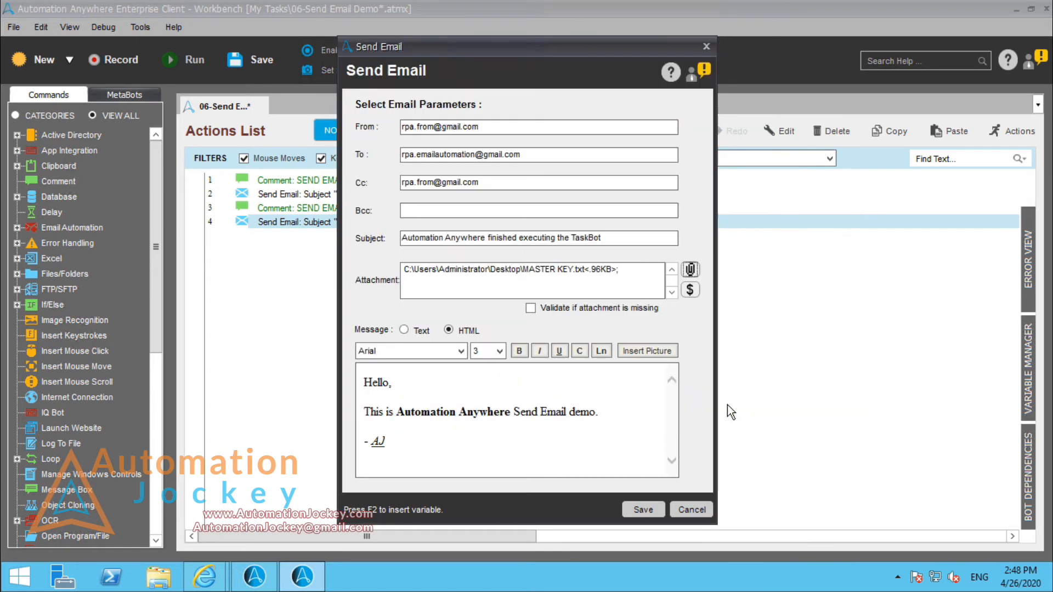
left_click(691, 291)
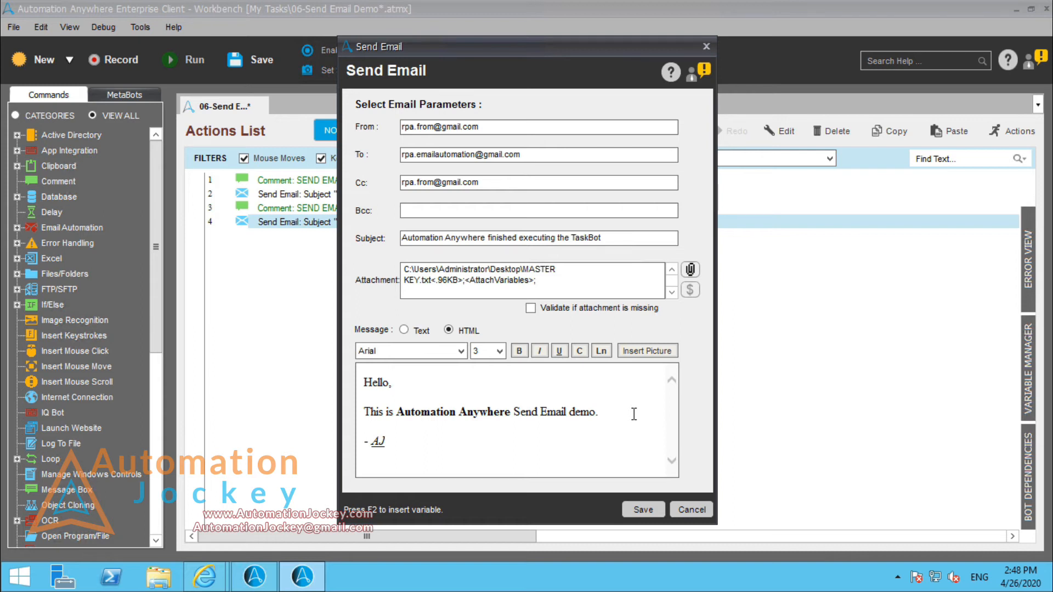
left_click(642, 510)
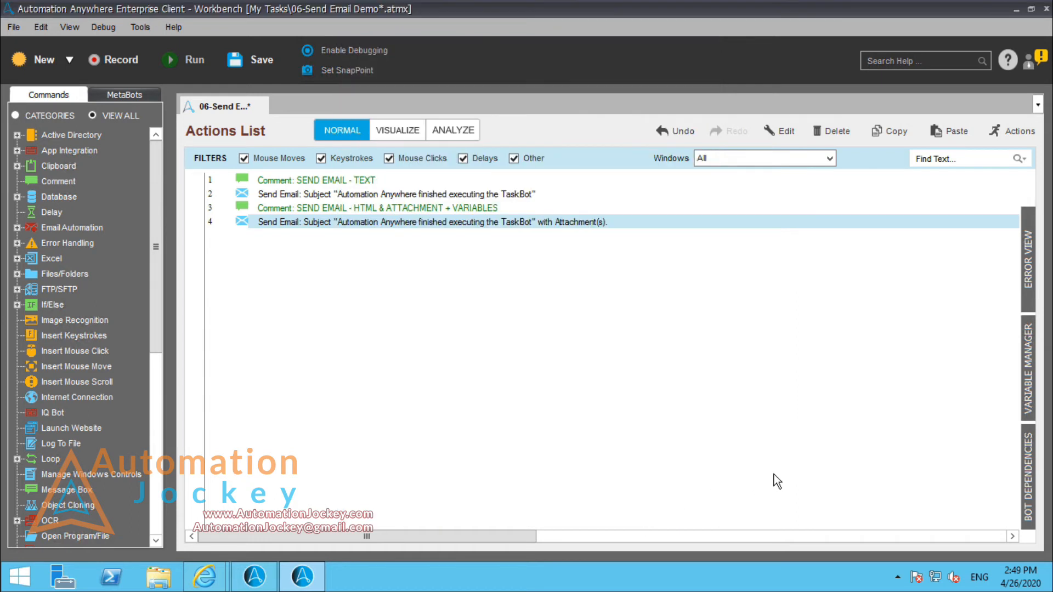
Step: Set the value of the local variable Prompt-Assignment to "Custom Value for Send Email Demo" and save it
left_click(1029, 379)
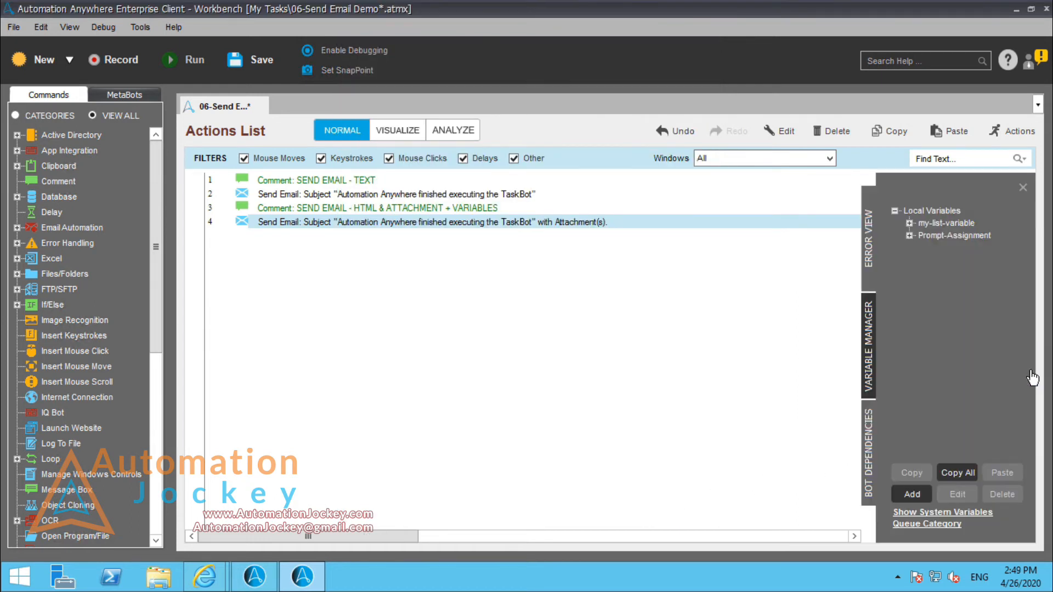
double_click(947, 238)
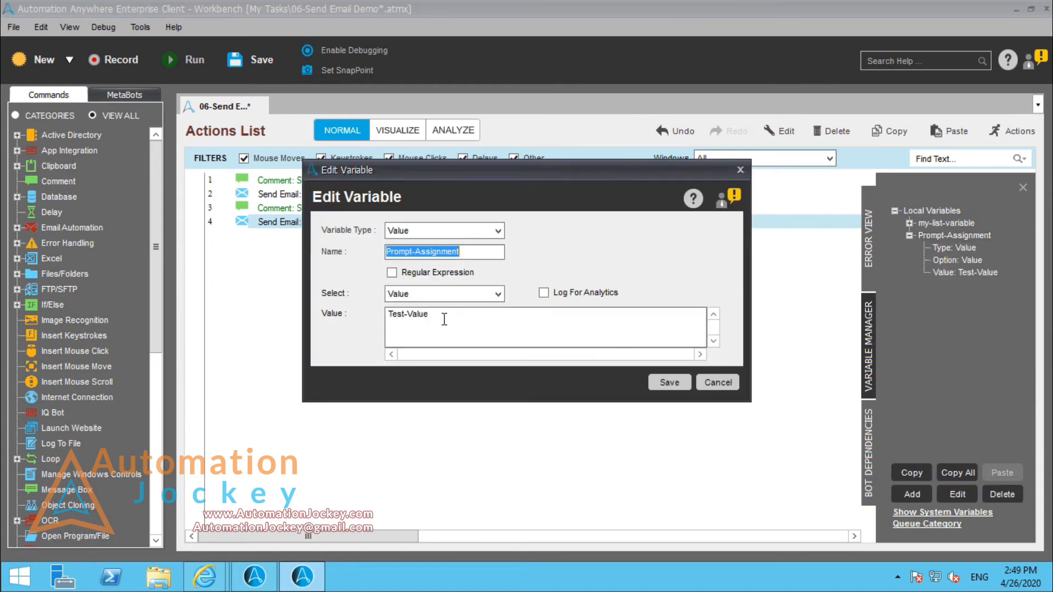
left_click_drag(442, 317, 366, 324)
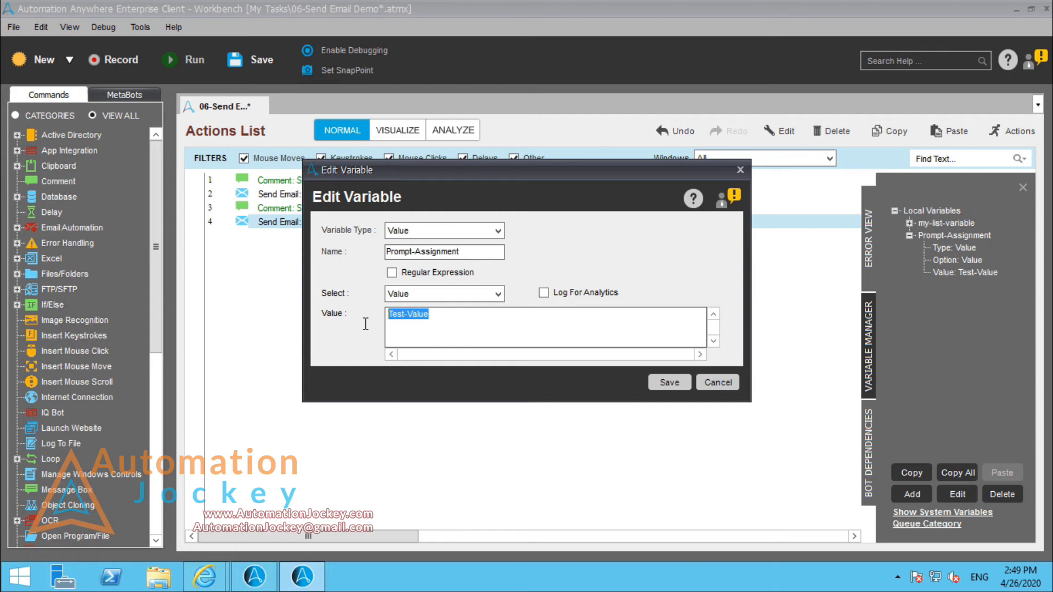
type("cUSTOM")
key("Home")
key("shift+End")
type("Custom Value for")
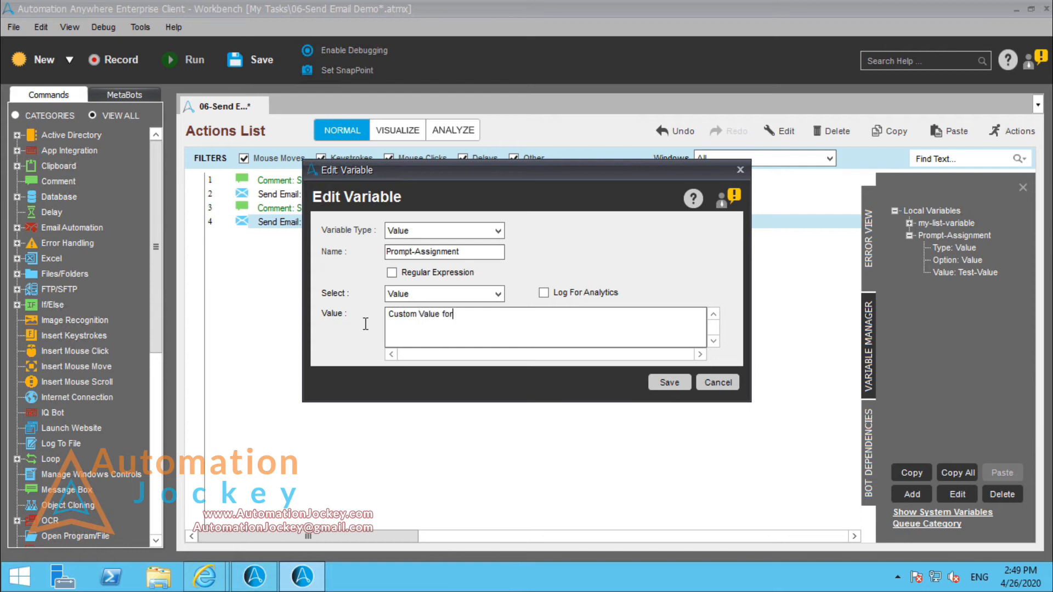
type(" SEnd Email Demo")
key("Left")
key("Left")
key("Left")
key("Left")
key("Left")
key("Left")
key("Left")
key("Left")
key("Left")
key("Left")
key("Left")
key("Left")
key("Left")
key("BackSpace")
type("e")
left_click(669, 383)
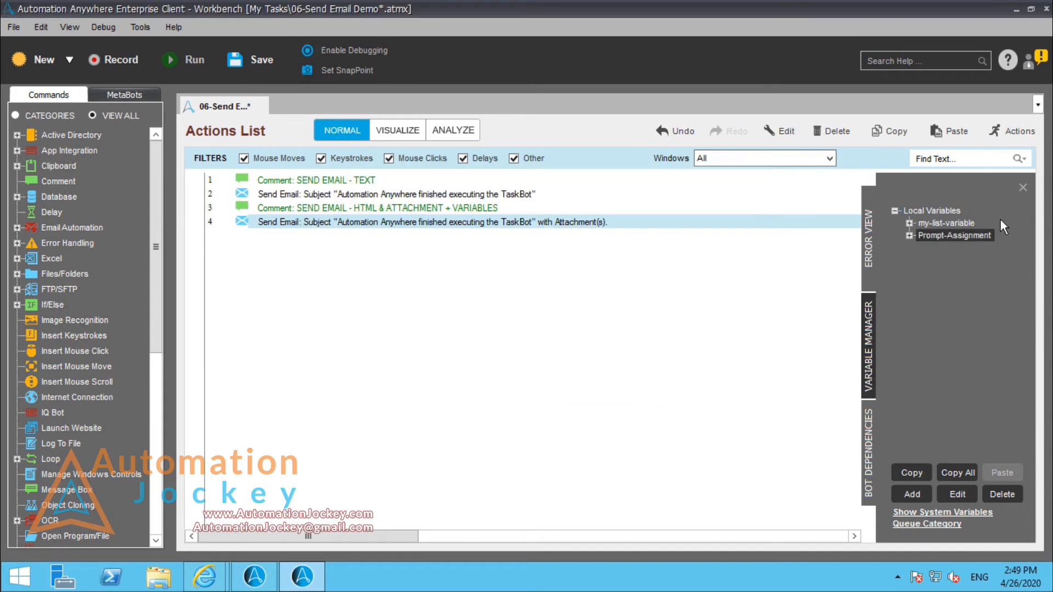
Step: Delete my-value-5, my-value-3 and my-value-4 from the list variable my-list-variable, and save the variable and the task
double_click(961, 221)
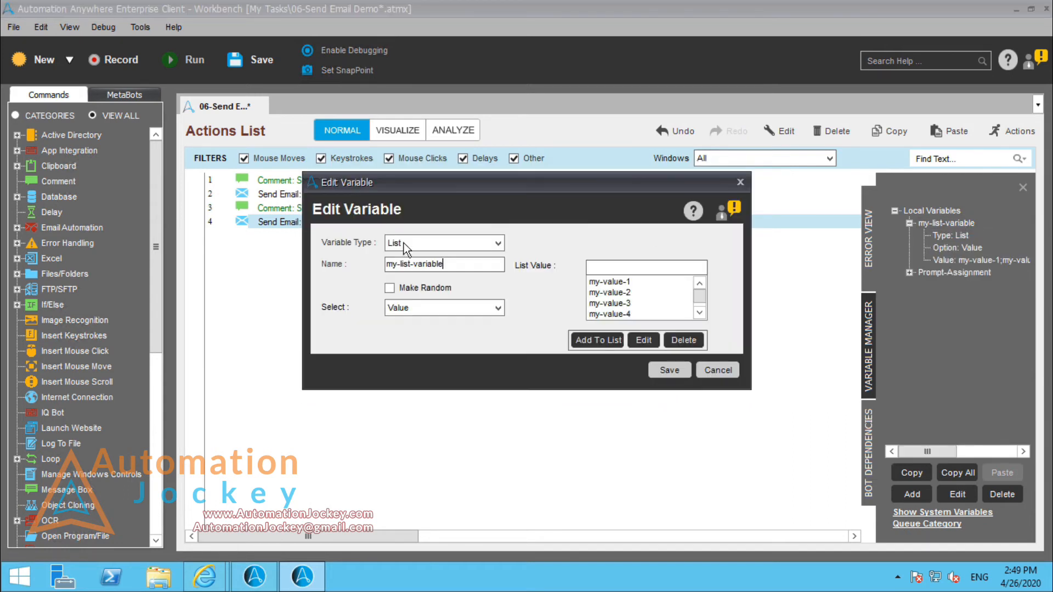
left_click(637, 310)
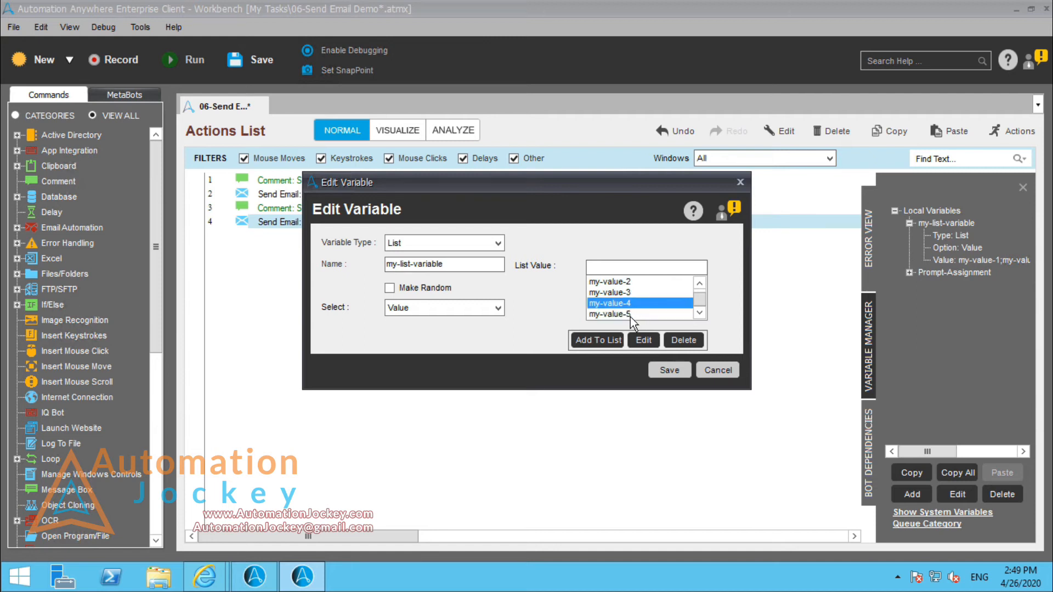
left_click(630, 317)
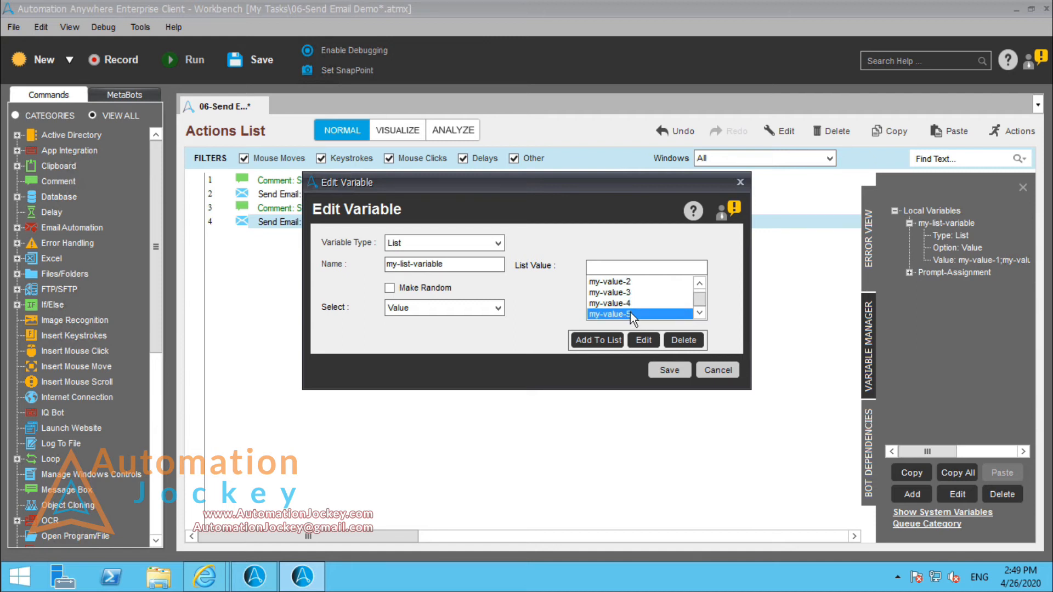
left_click(680, 341)
left_click(542, 346)
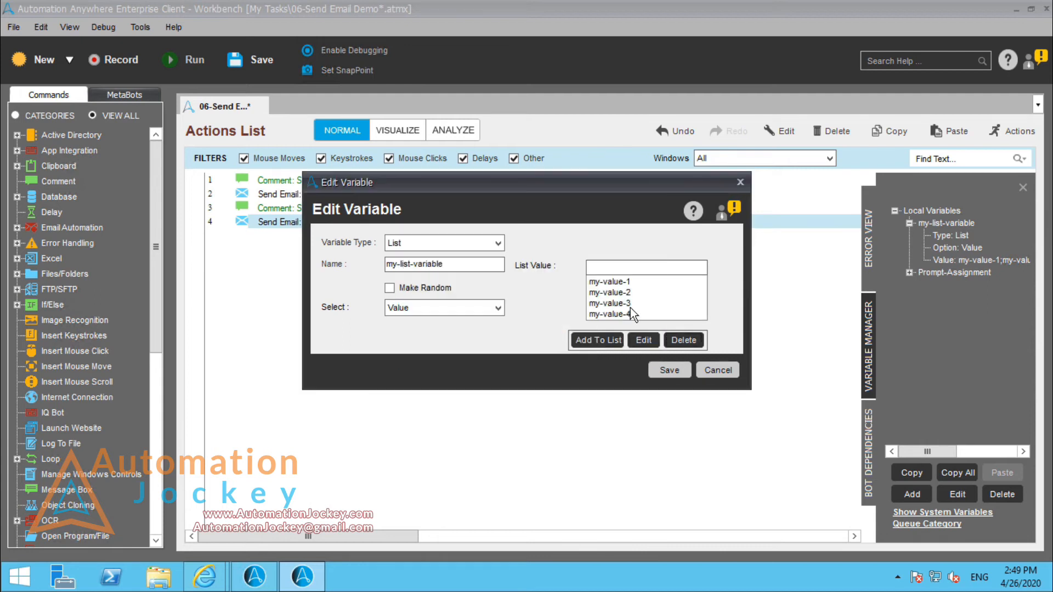
left_click(631, 305)
left_click(686, 341)
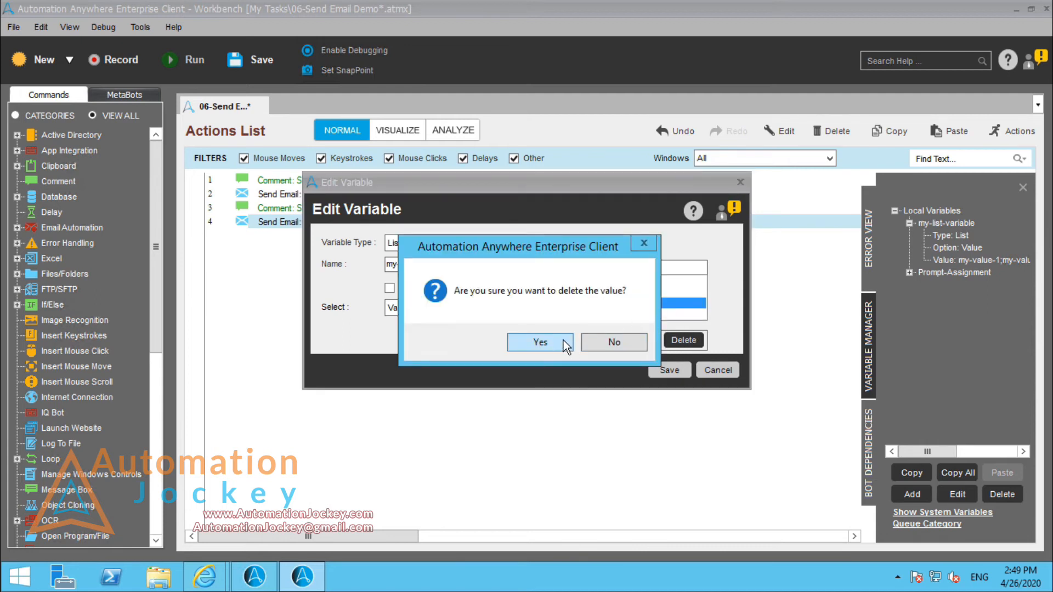
left_click(564, 341)
left_click(631, 303)
left_click(684, 340)
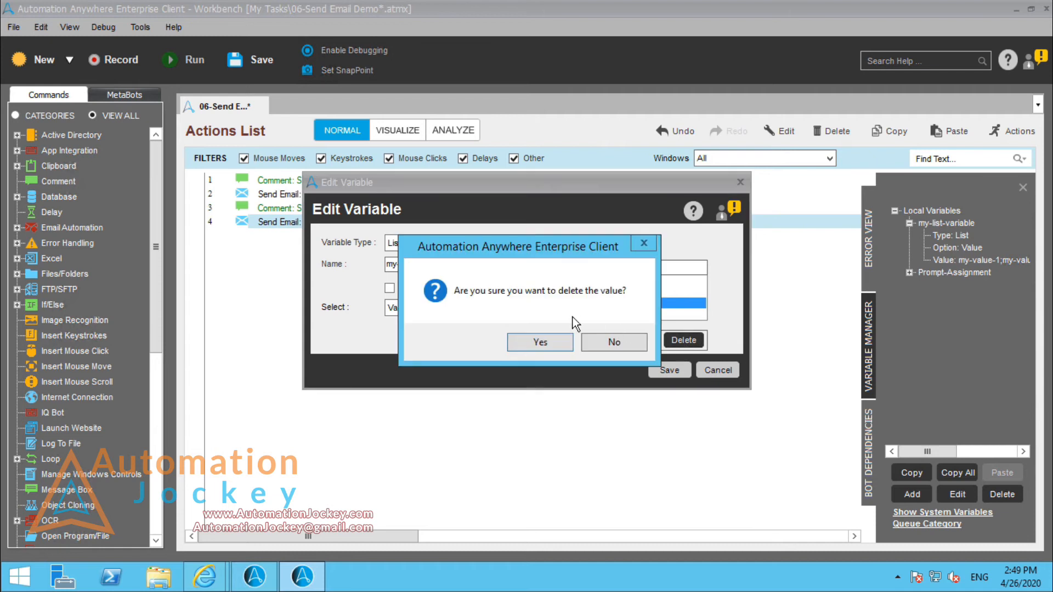
left_click(557, 344)
left_click(670, 372)
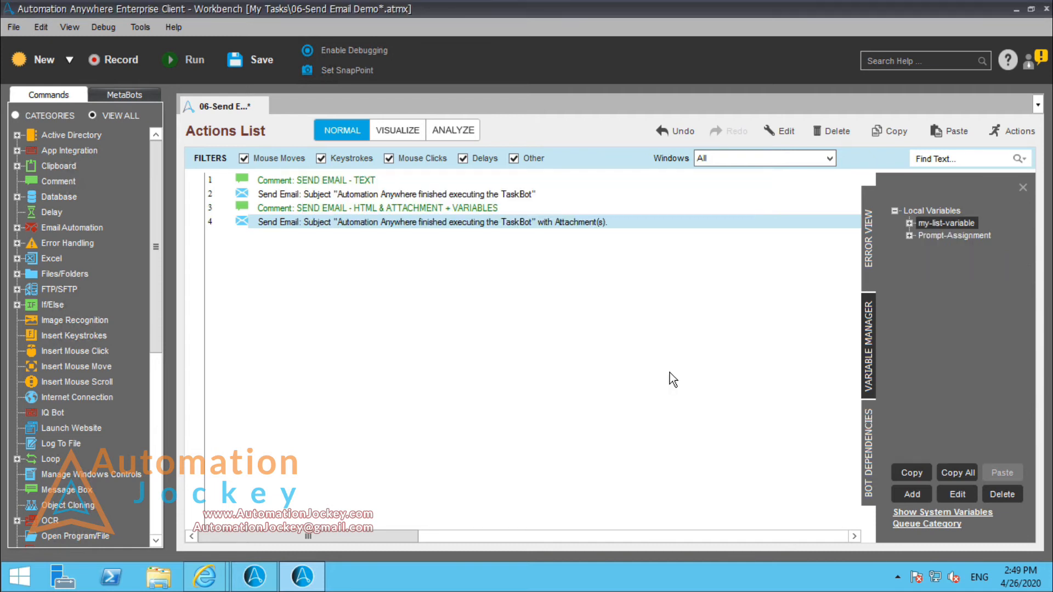
left_click(257, 67)
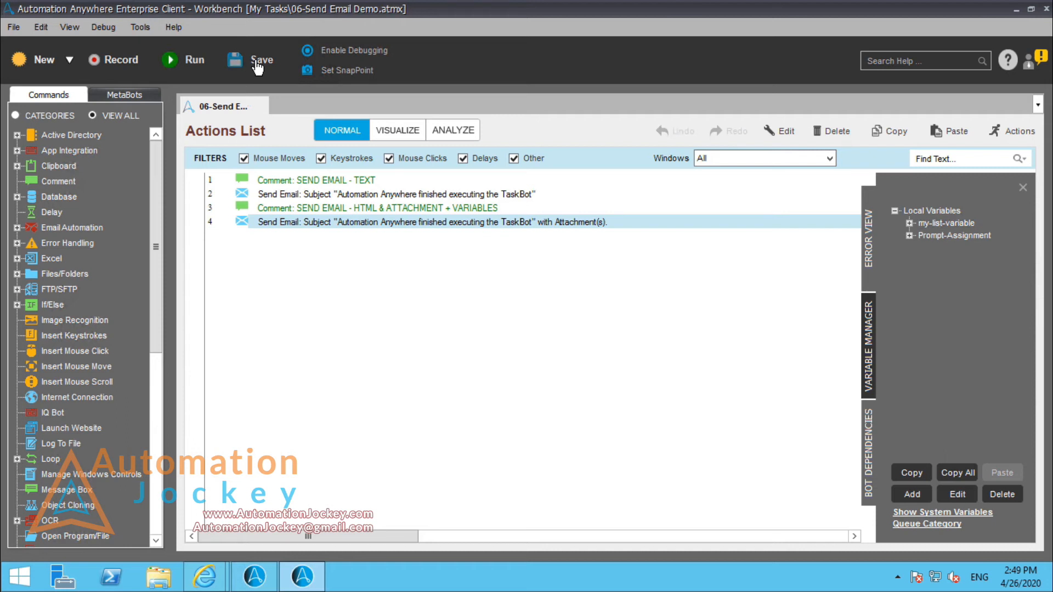
Step: Open the second Send Email action and move the Cc recipient's address to Bcc, leaving Cc empty
double_click(385, 222)
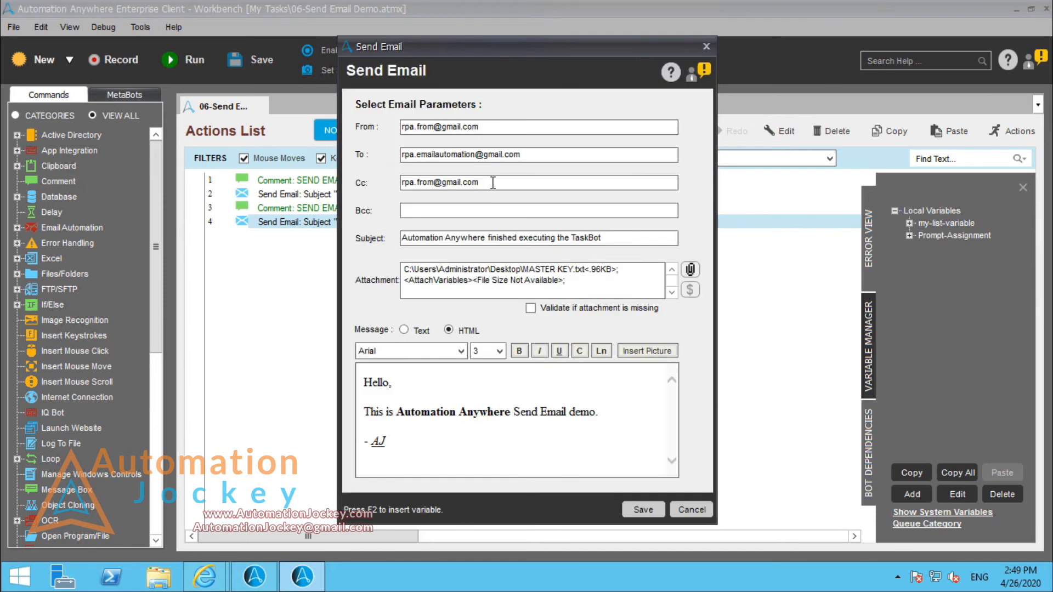
left_click_drag(494, 183, 349, 176)
key("ctrl+c")
key("BackSpace")
left_click(451, 208)
key("ctrl+v")
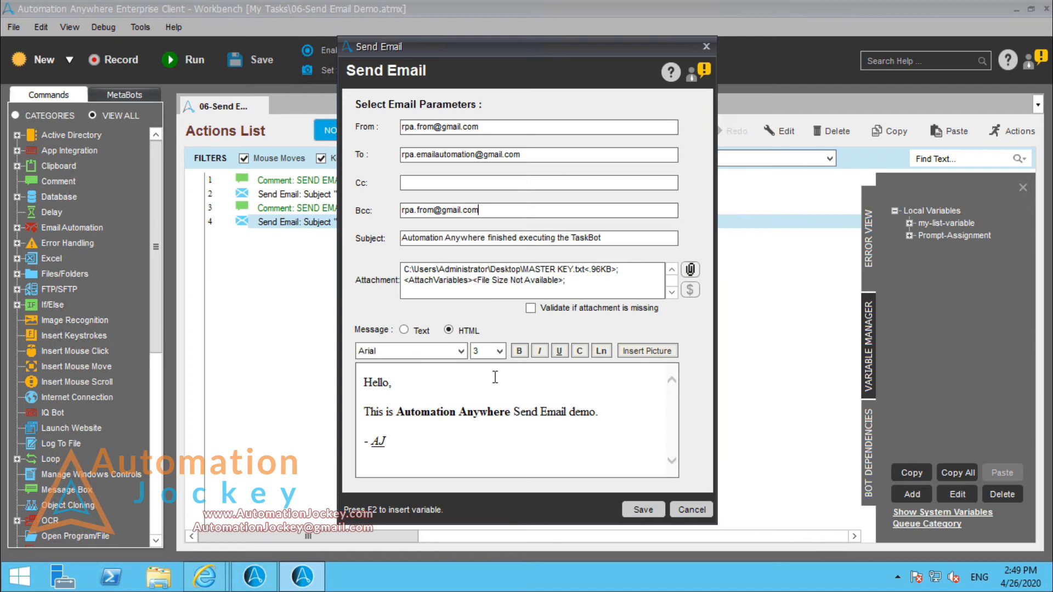
Step: Append "of -" to the end of the second email's subject after "TaskBot"
left_click(623, 238)
double_click(623, 238)
key("ctrl+shift+Left")
key("ctrl+shift+Right")
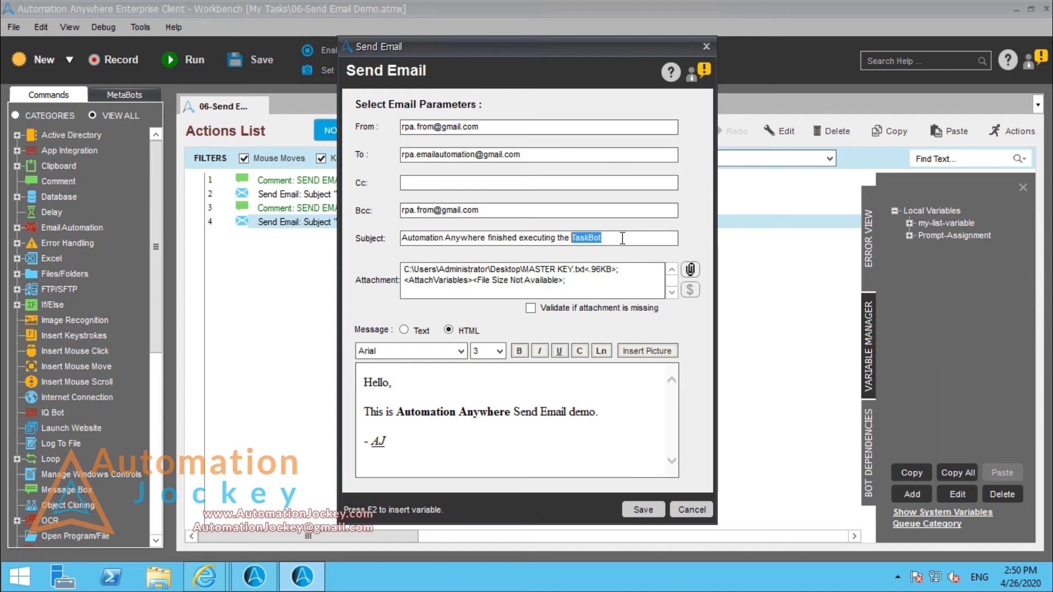
key("ctrl+shift+Left")
key("ctrl+shift+Left")
key("ctrl+shift+Left")
left_click(623, 239)
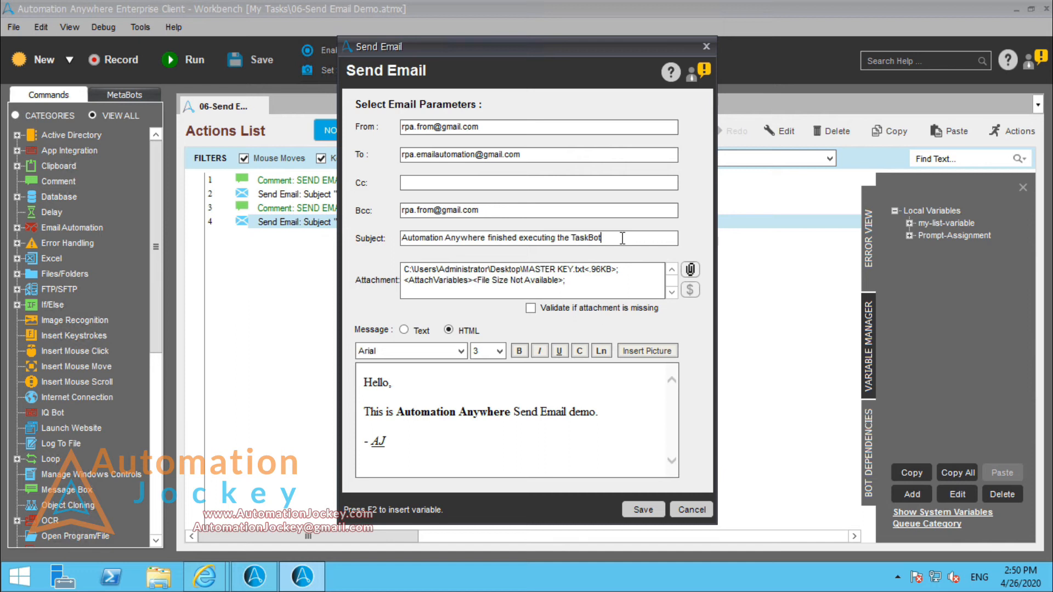
type("of -")
Step: Insert the AATaskName system variable at the end of the email subject, and save the action and the task
key("F2")
key("s")
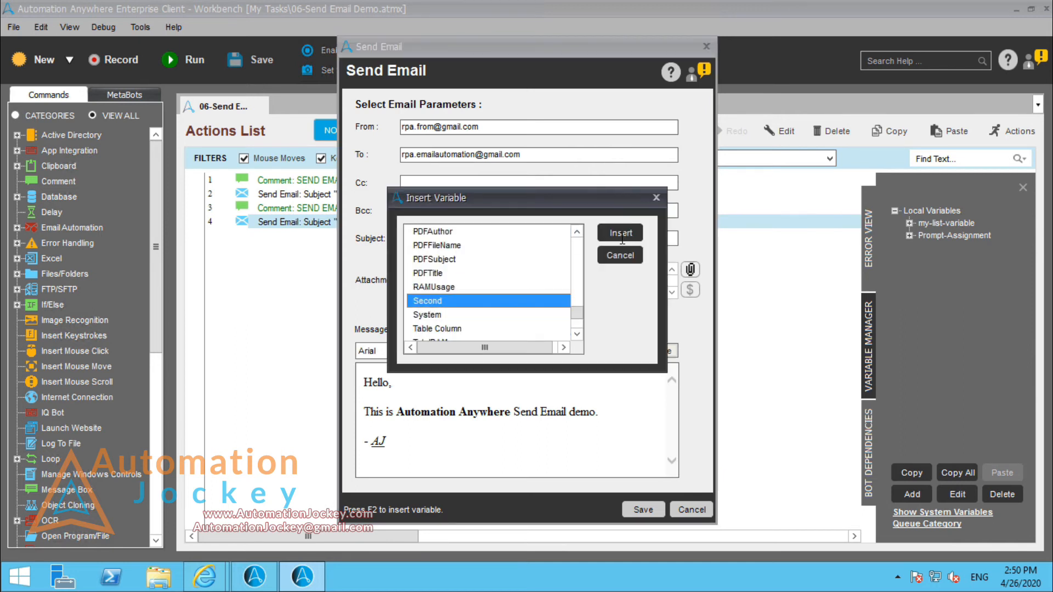
key("t")
key("s")
key("s")
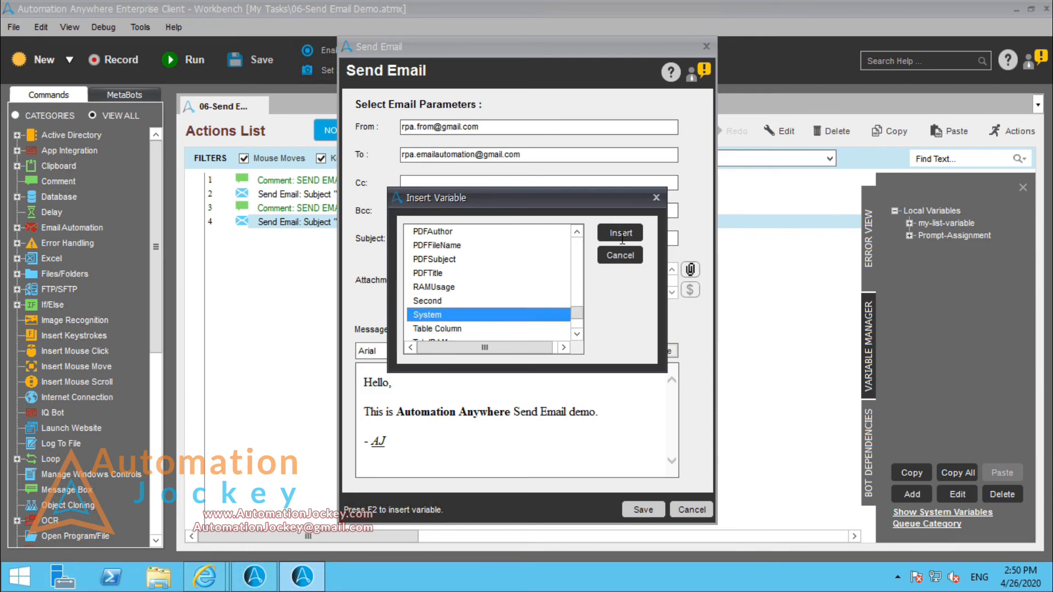
key("w")
key("y")
key("x")
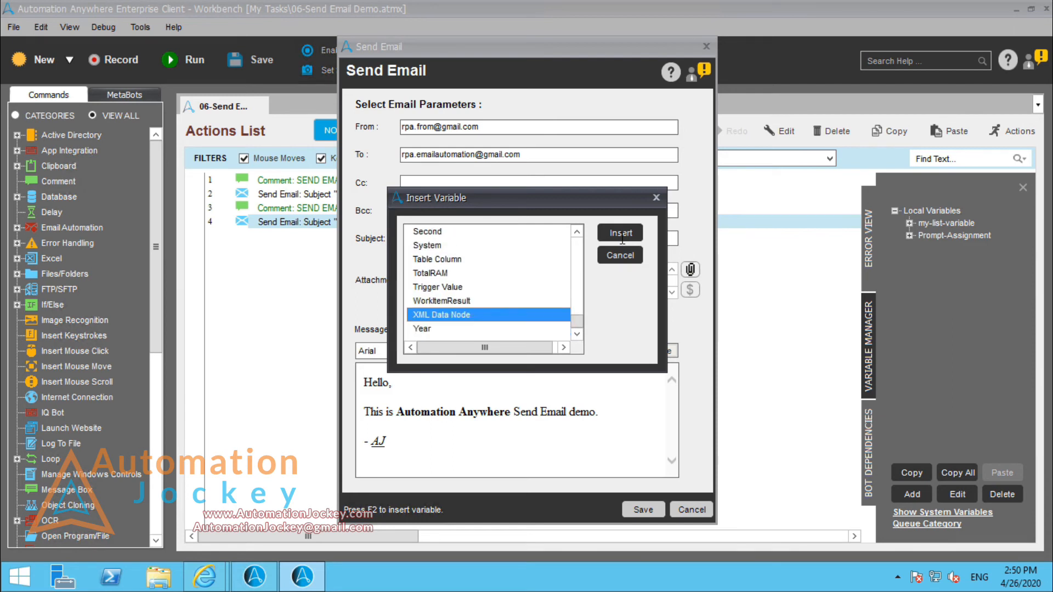
key("r")
key("m")
key("f")
key("Up")
key("Up")
key("Up")
key("Up")
key("Up")
key("Up")
key("Up")
key("Up")
key("Up")
key("Up")
key("Up")
key("Up")
key("Up")
key("Up")
key("Up")
key("Up")
key("Up")
key("Up")
key("Up")
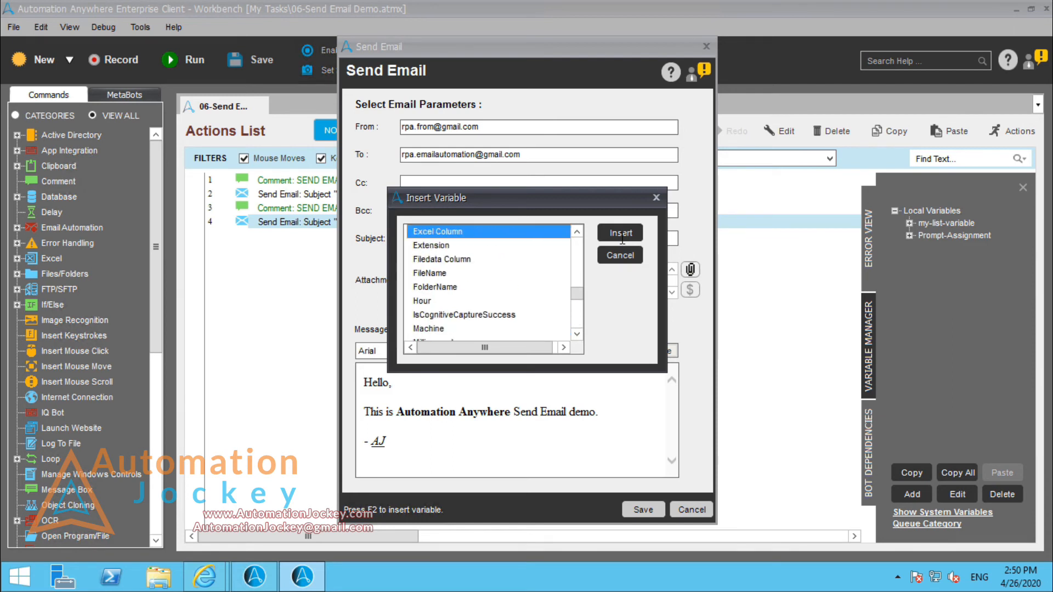
key("Up")
key("Up")
key("Up")
key("Up")
key("Up")
key("Up")
key("Up")
key("Up")
key("Up")
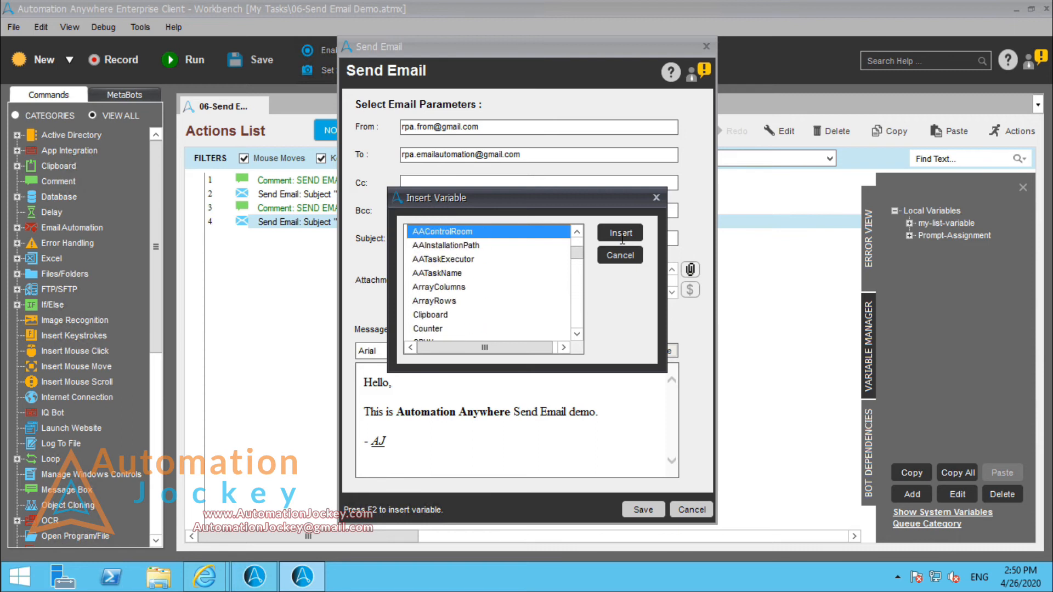
key("Up")
key("Down")
key("Down")
key("Down")
key("Down")
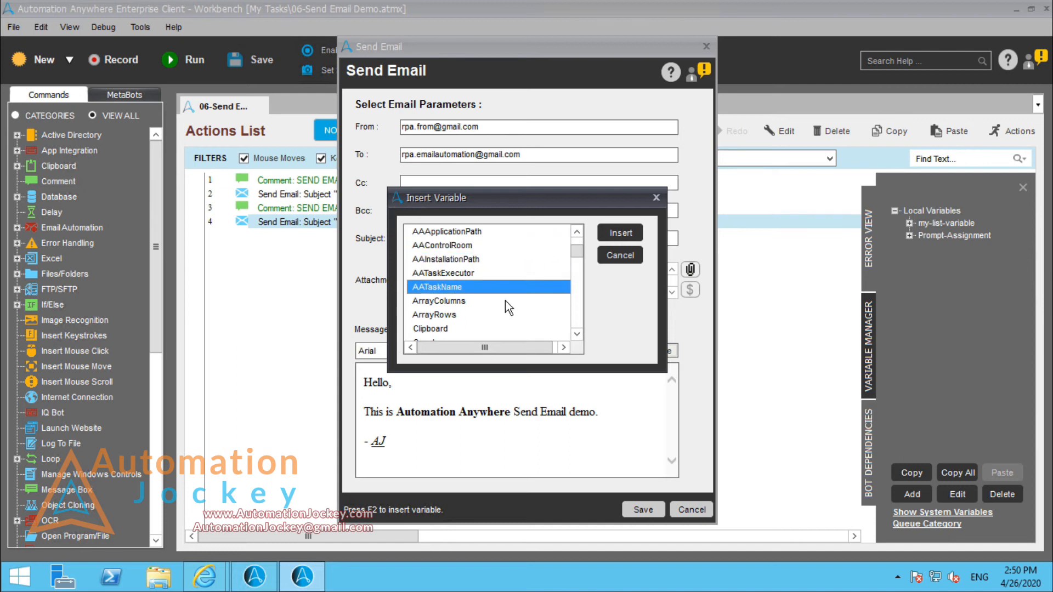
left_click(634, 234)
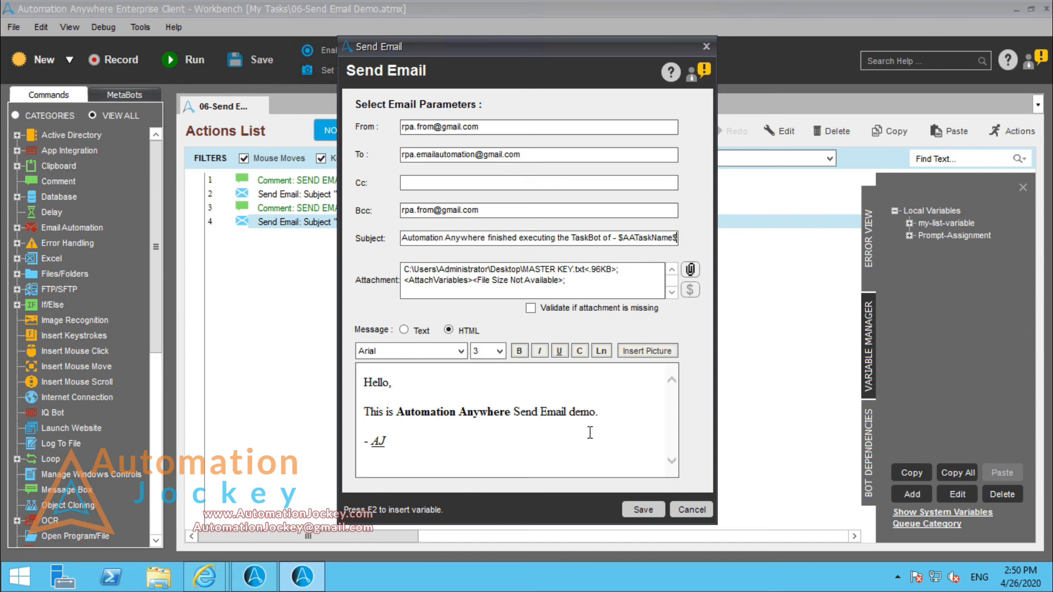
left_click(656, 510)
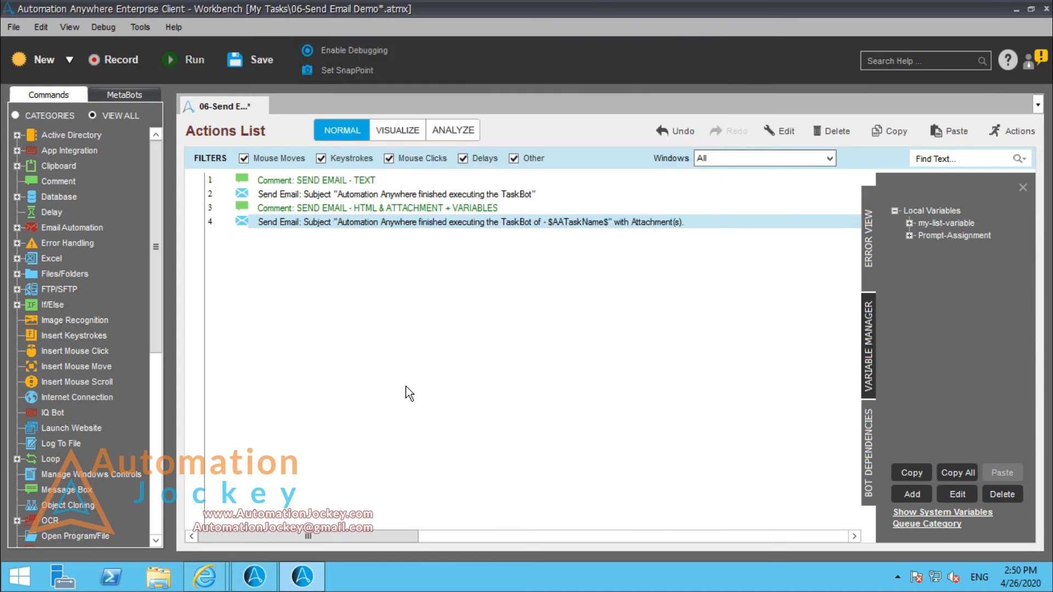
left_click(233, 59)
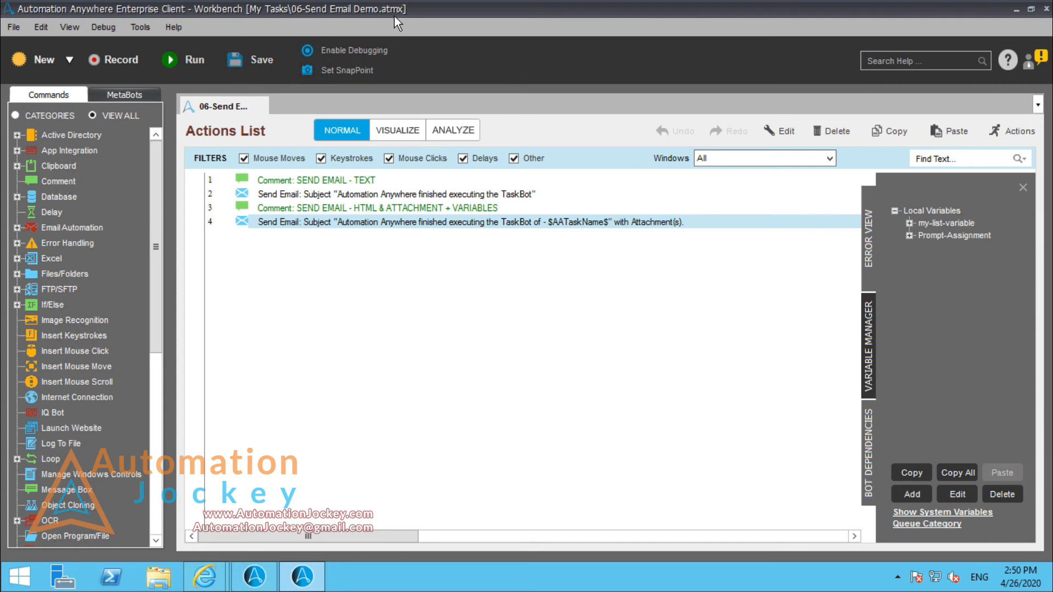
Step: Run the task, switch to the recipient's Gmail inbox in the browser and open the new email with attachments
left_click(195, 61)
left_click(208, 576)
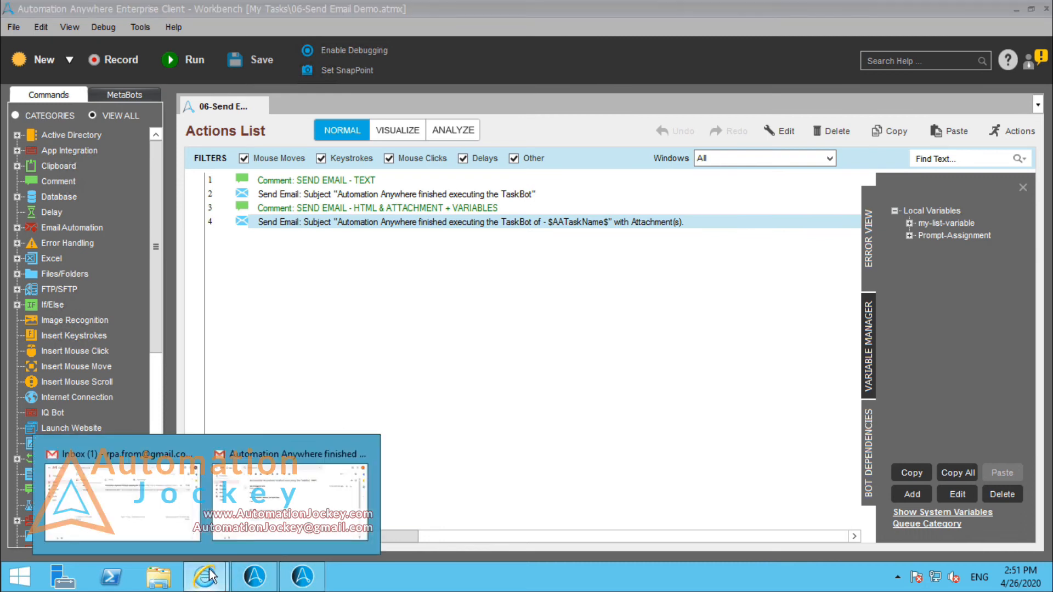
left_click(289, 501)
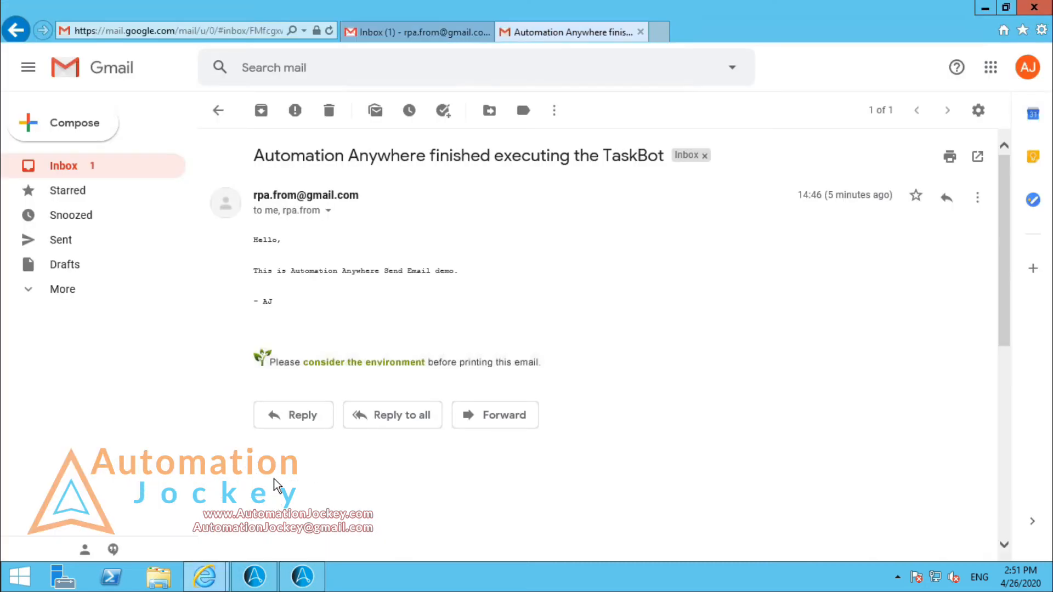
left_click(86, 167)
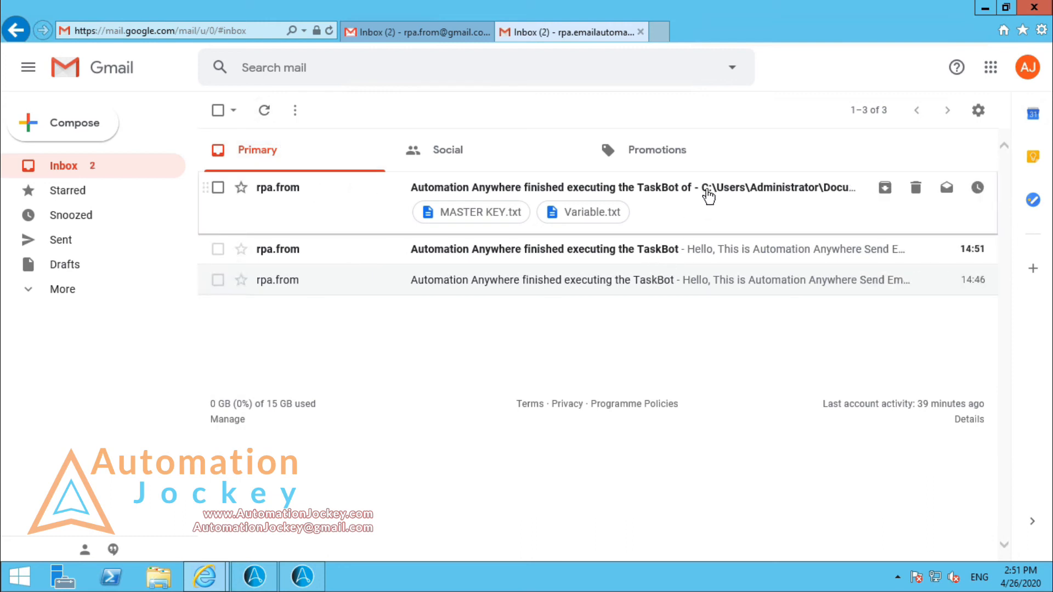
left_click(707, 196)
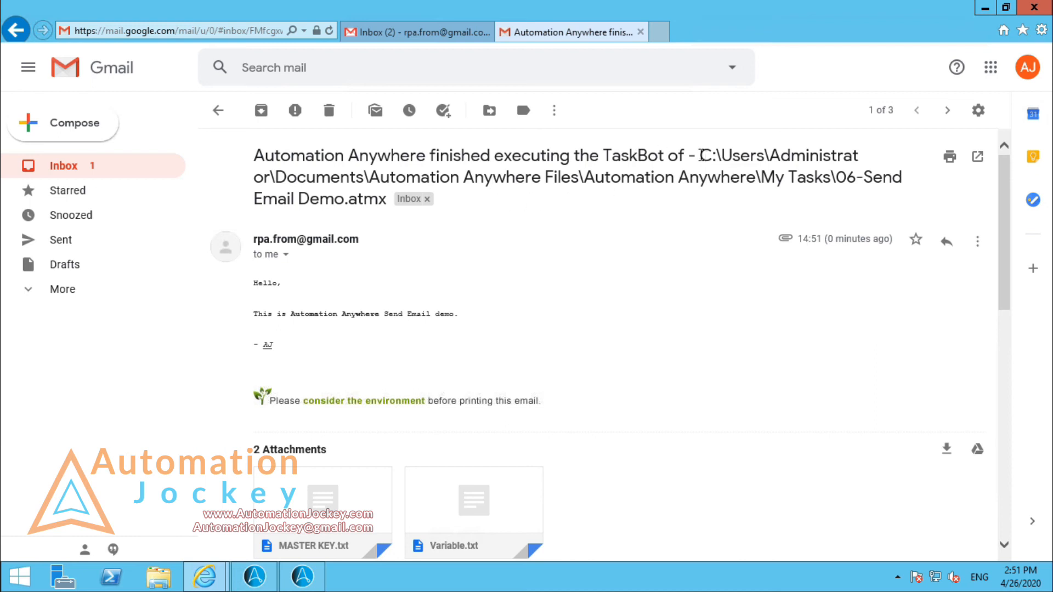
Step: Examine the task path in the received email's subject and compare it with the task in the Workbench
left_click_drag(703, 155, 380, 202)
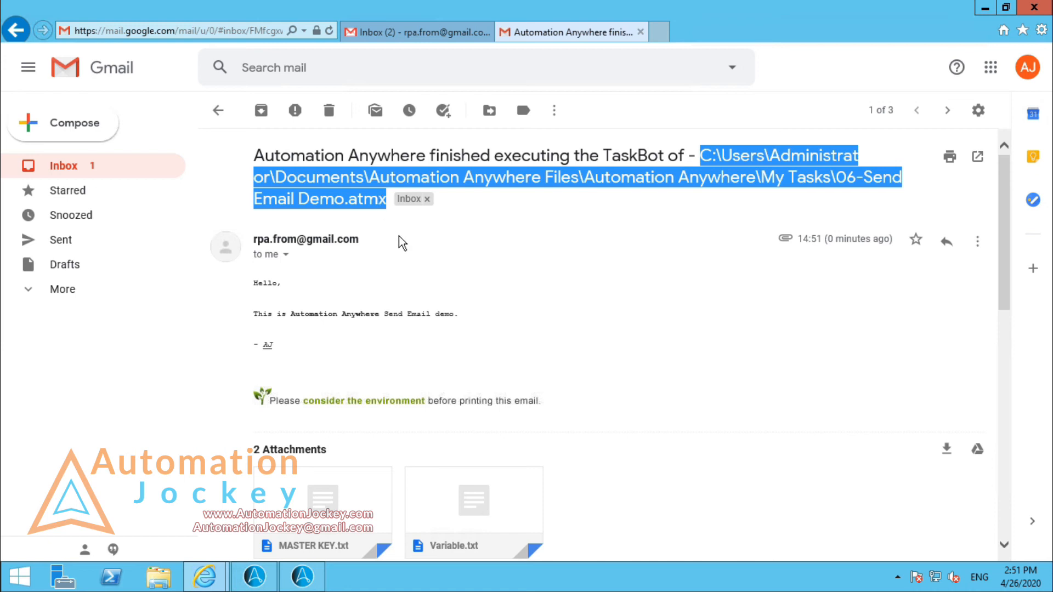
left_click(302, 576)
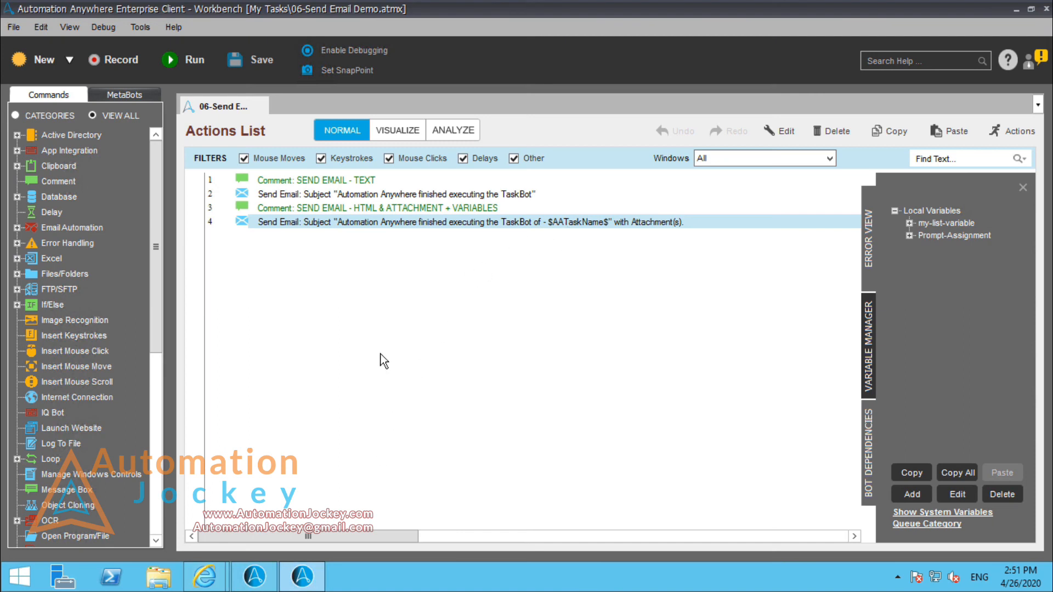
left_click(255, 576)
mouse_move(204, 576)
left_click(258, 530)
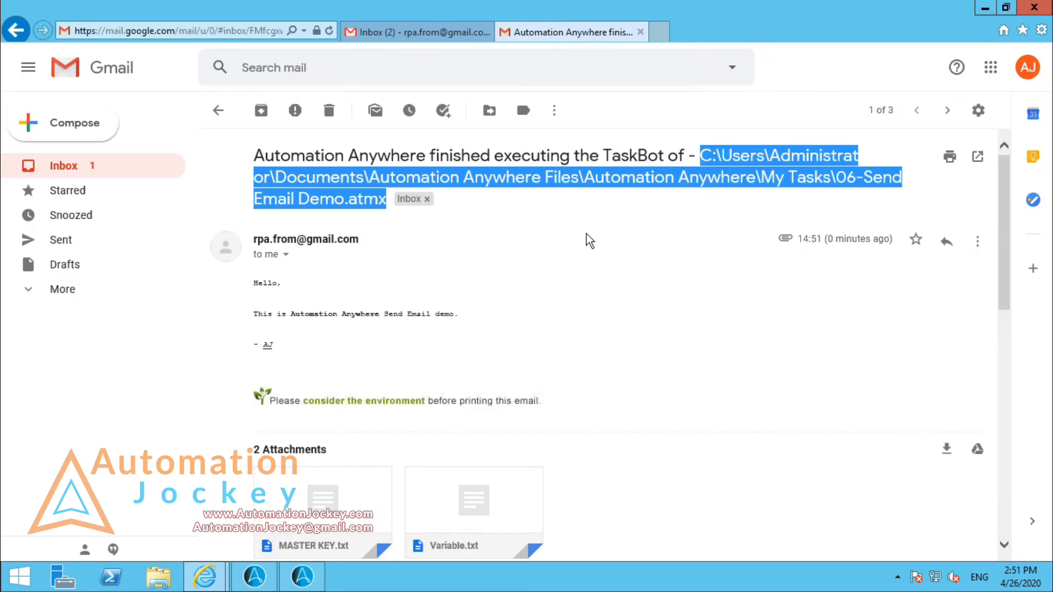
left_click(483, 269)
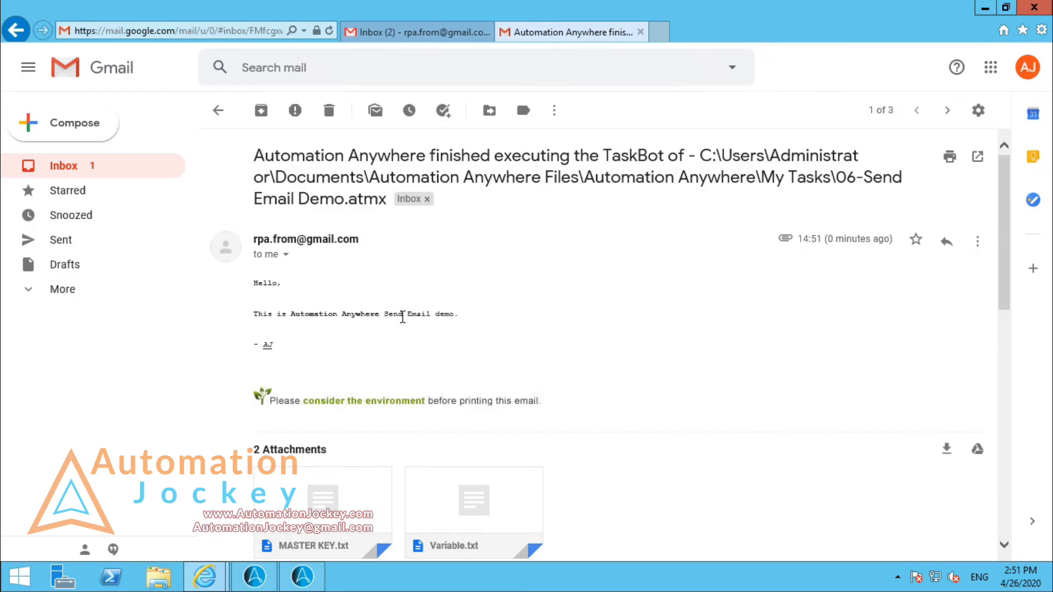
Step: Examine the received email's HTML body at a larger zoom, checking the formatting of "Automation Anywhere" and the "AJ" signature
scroll(405, 319, "down", 5)
scroll(405, 321, "up", 5)
triple_click(354, 315)
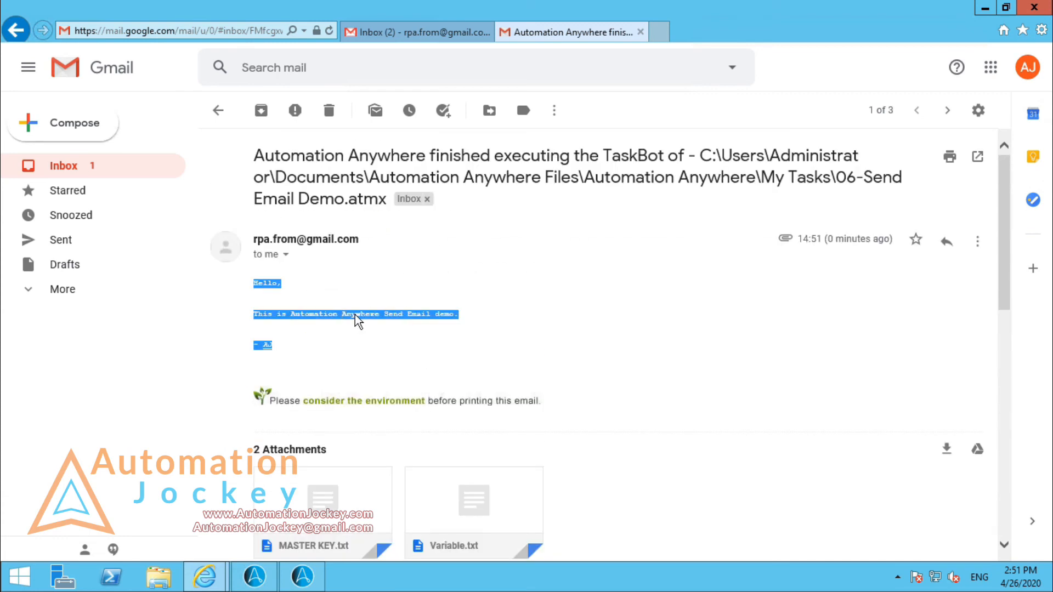
left_click(355, 315)
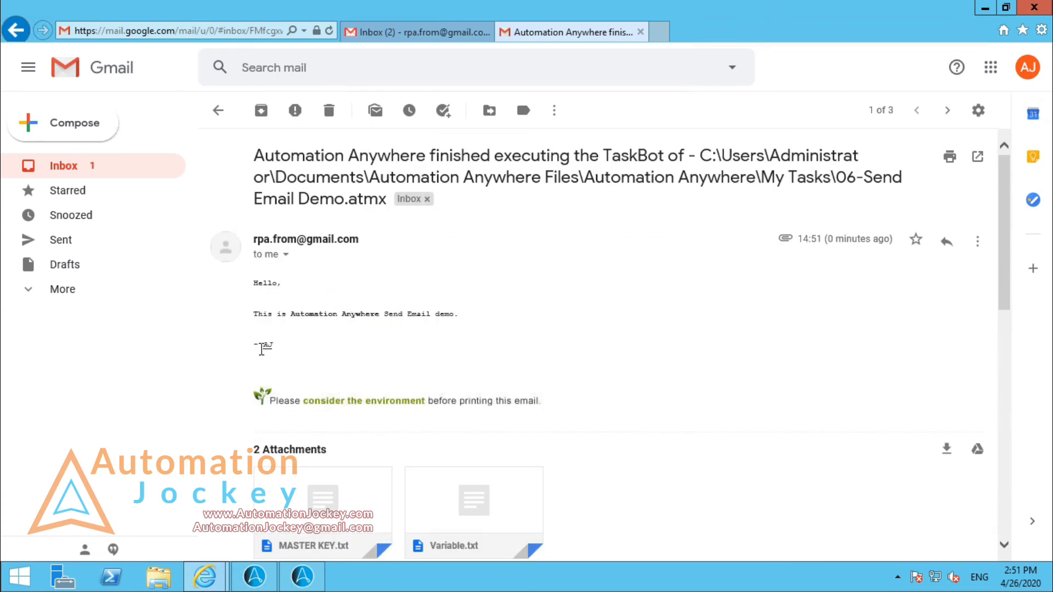
left_click_drag(257, 340, 272, 349)
key("ctrl+plus")
key("ctrl+plus")
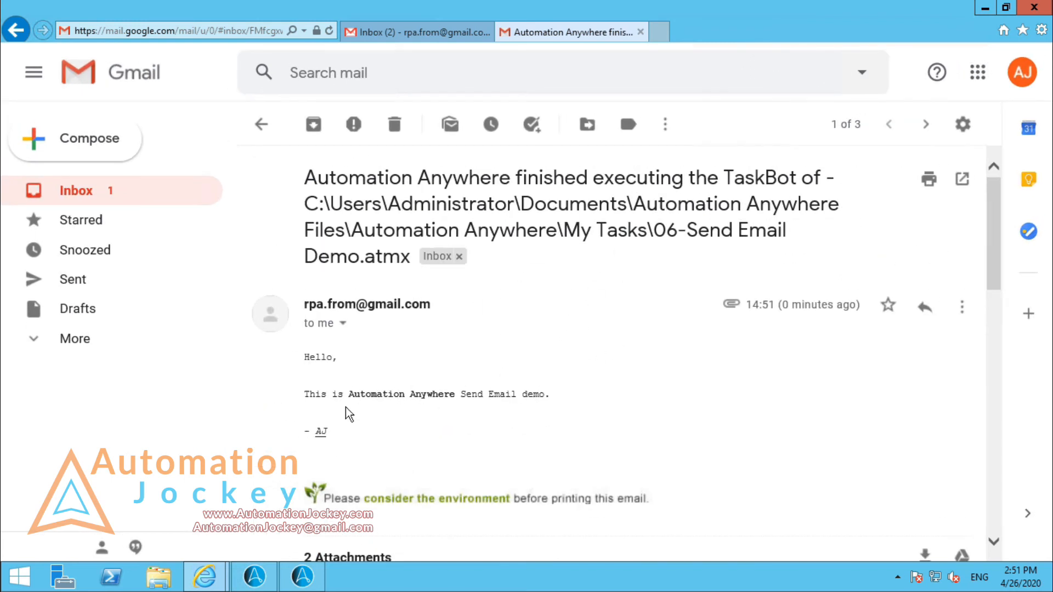
left_click_drag(349, 394, 410, 393)
left_click(453, 394)
left_click(517, 412)
scroll(510, 407, "down", 1, "ctrl")
scroll(510, 407, "down", 2, "ctrl")
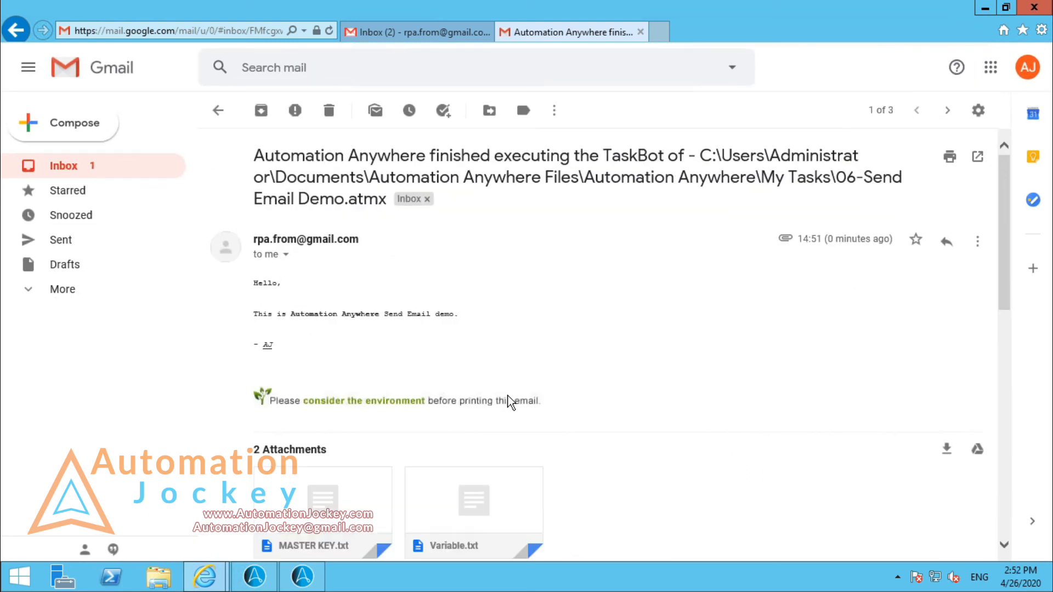
Step: Return to the inbox and open the Variable.txt attachment of the newest email to view the variable values
left_click(508, 403)
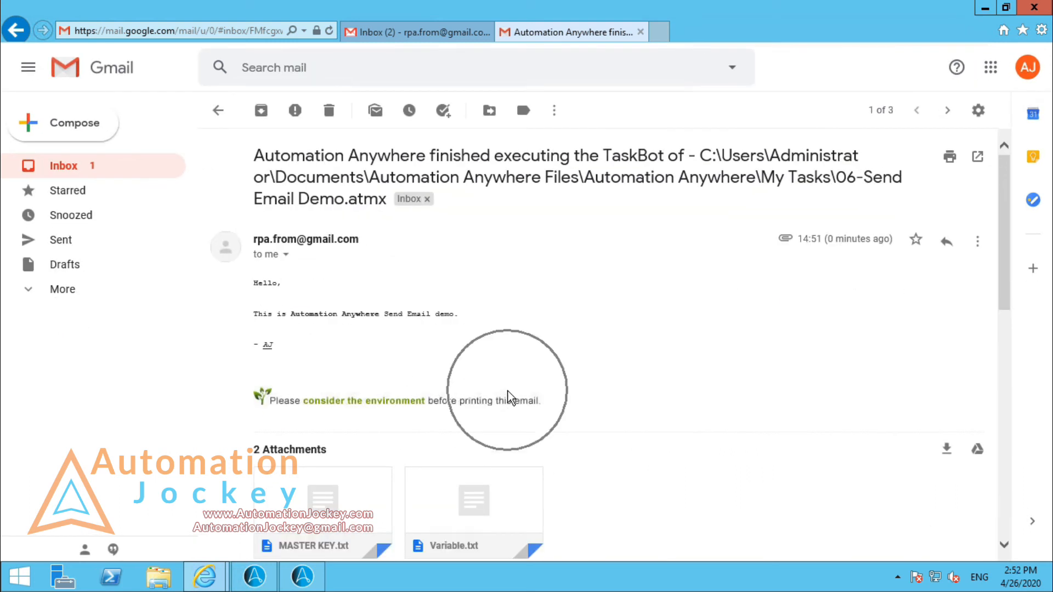
left_click(218, 110)
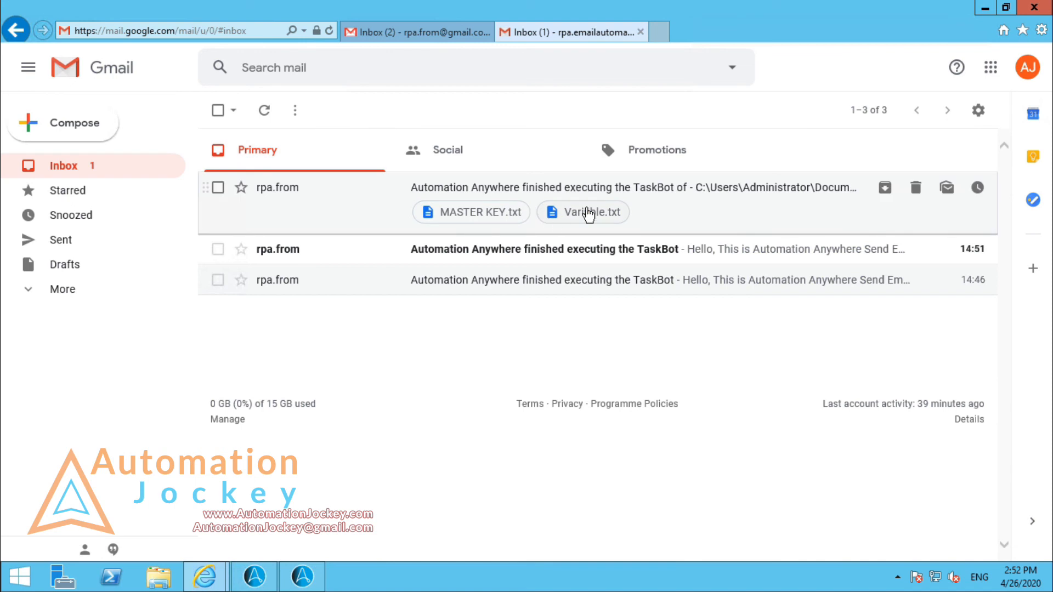
left_click(588, 213)
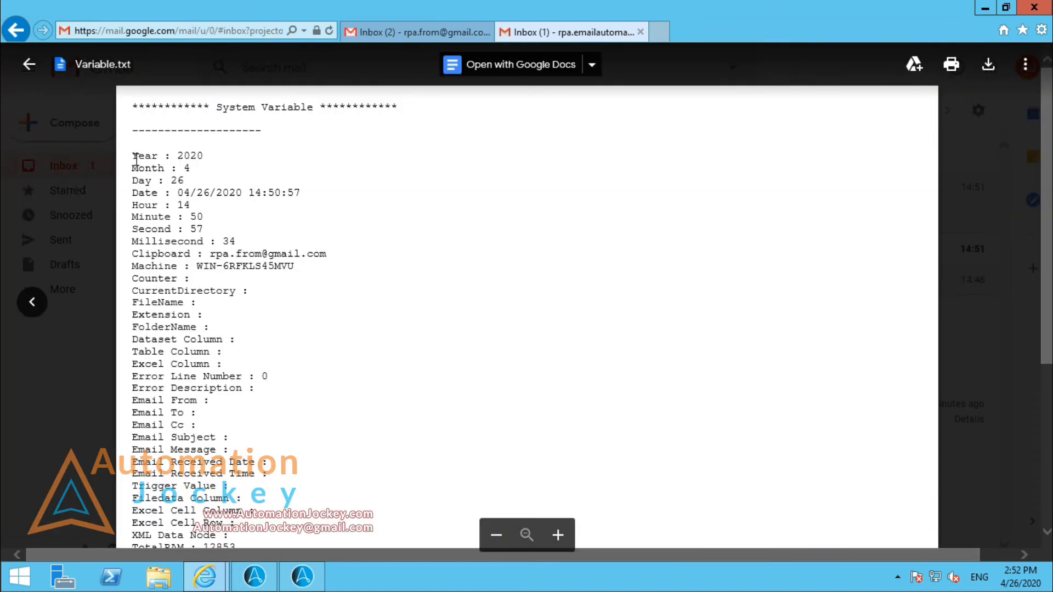
Step: Examine the system variable values in Variable.txt, from Year through Table Column, and the task path given for AATaskName
left_click_drag(131, 156, 276, 352)
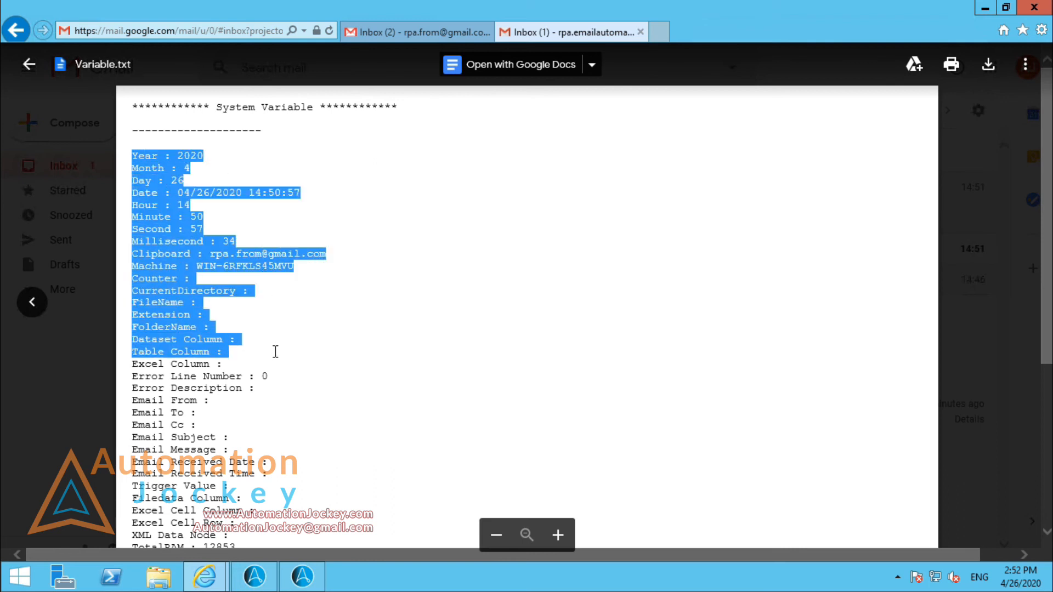
scroll(281, 340, "down", 5)
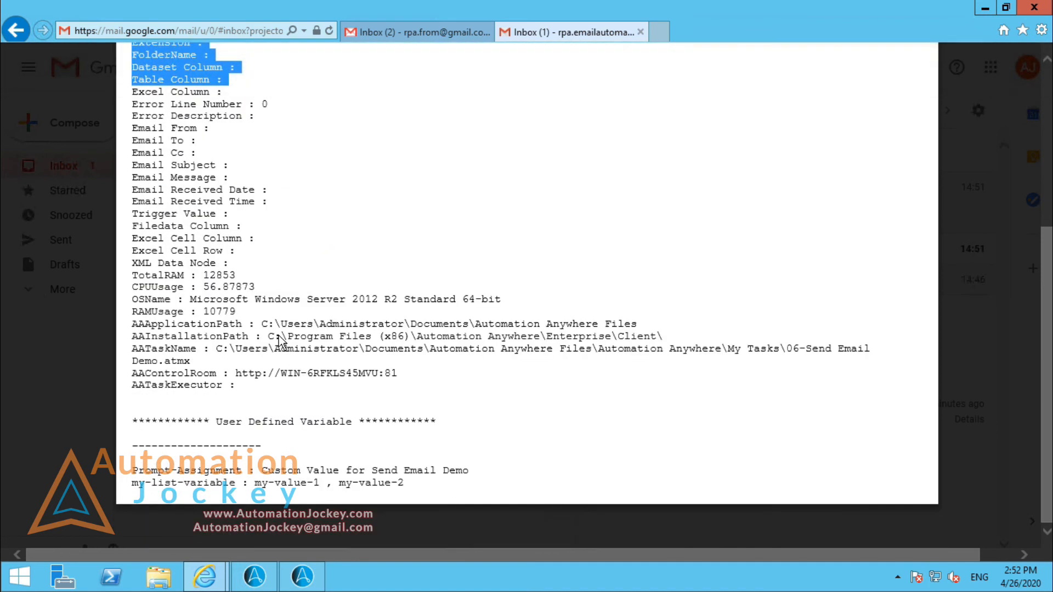
left_click(261, 364)
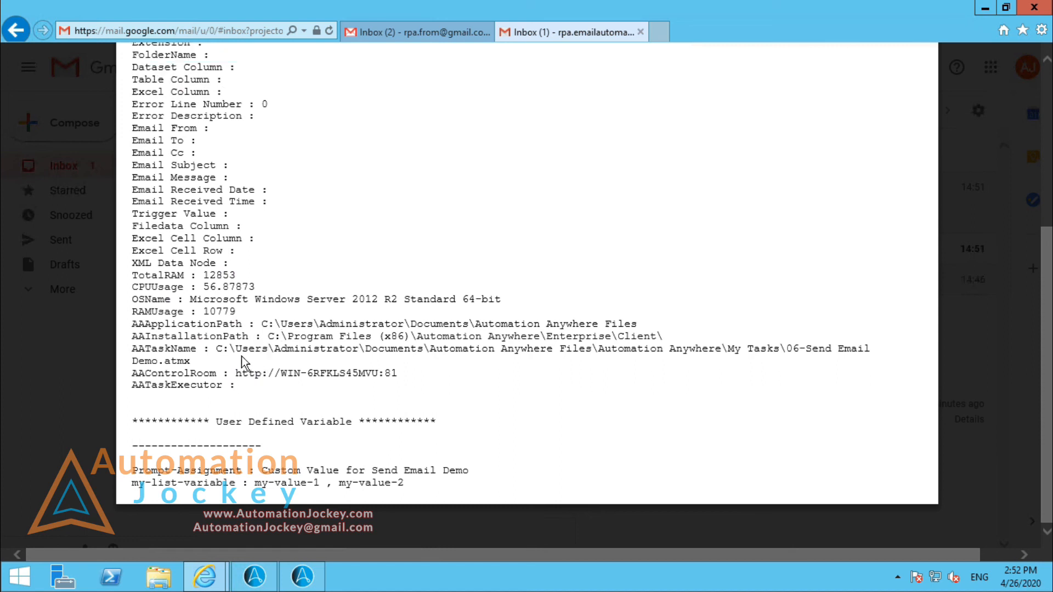
left_click_drag(215, 352, 897, 354)
left_click_drag(499, 360, 244, 341)
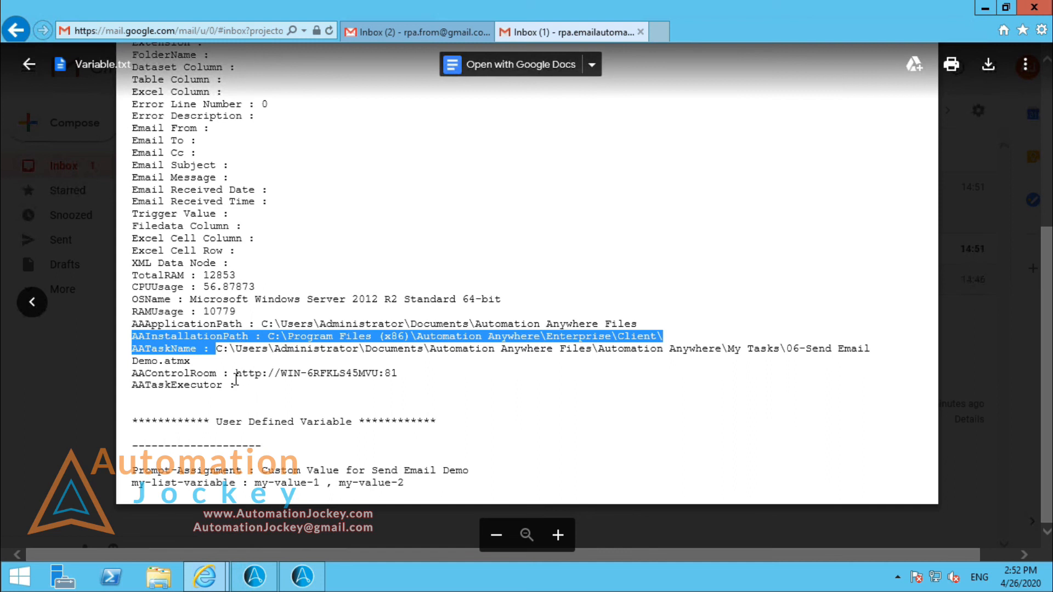
left_click(223, 359)
left_click(219, 350, "shift")
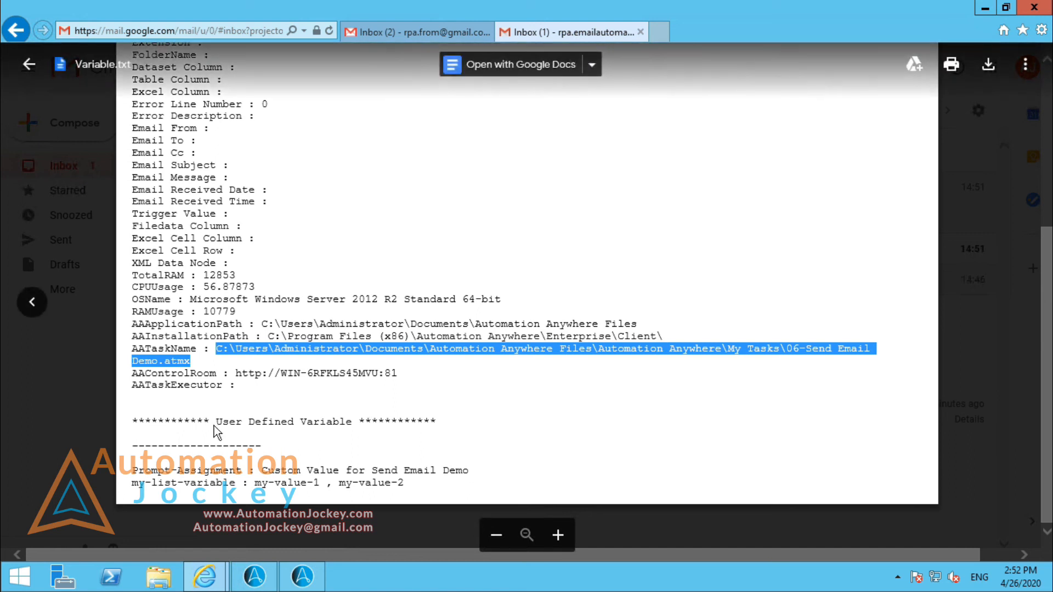
Step: Examine the Prompt-Assignment and my-list-variable values under User Defined Variable, and close the attachment preview
left_click_drag(216, 422, 358, 421)
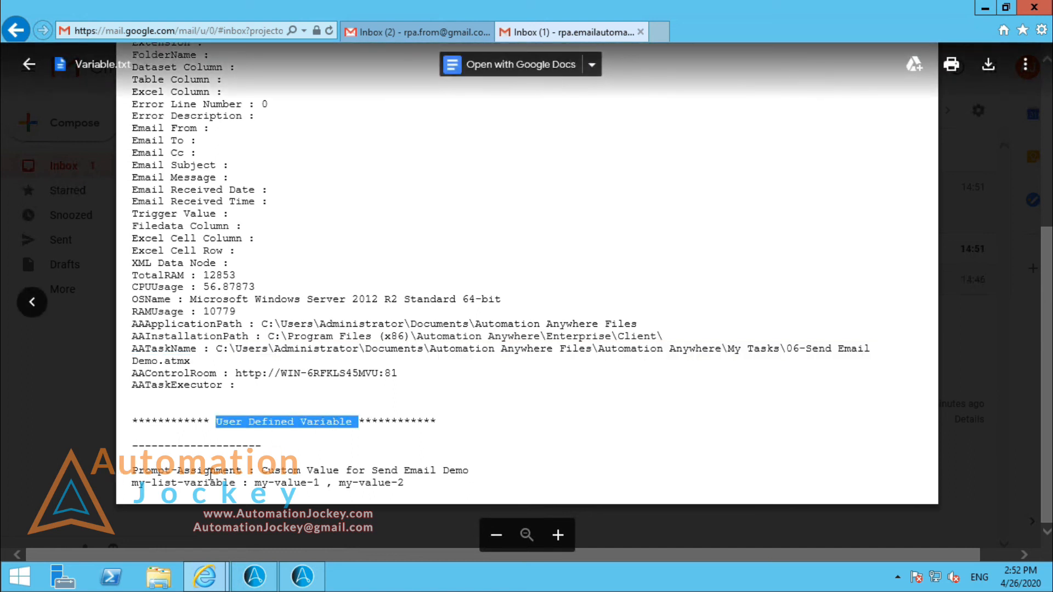
left_click_drag(263, 473, 479, 481)
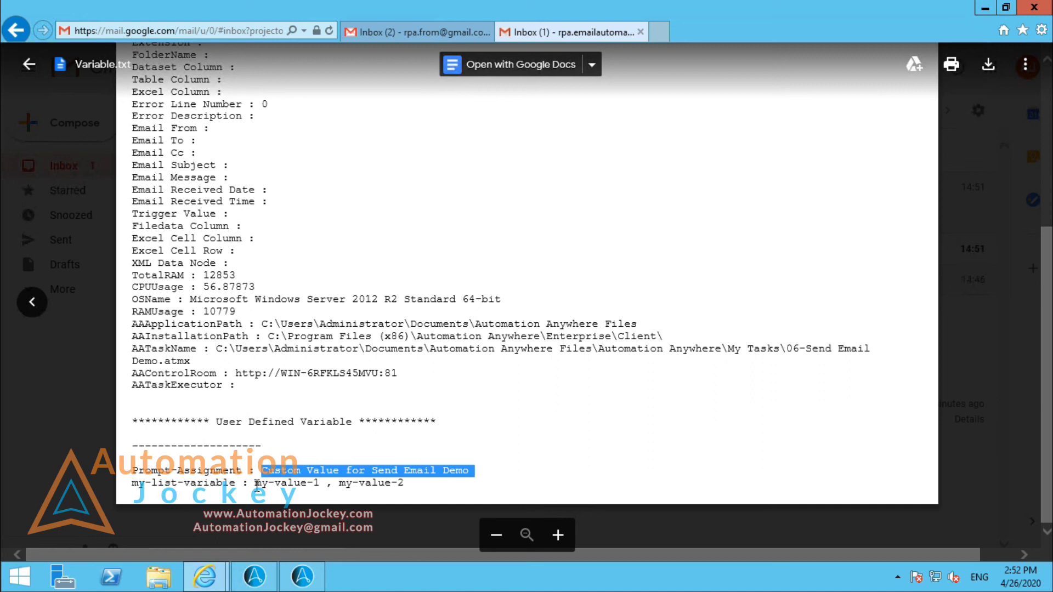
left_click_drag(257, 485, 406, 482)
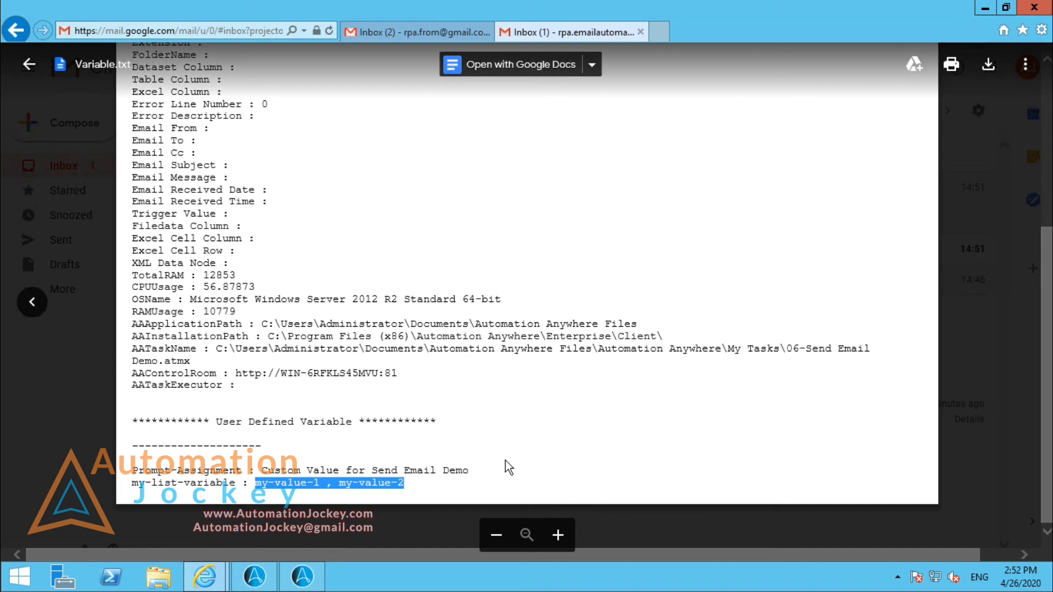
left_click(80, 466)
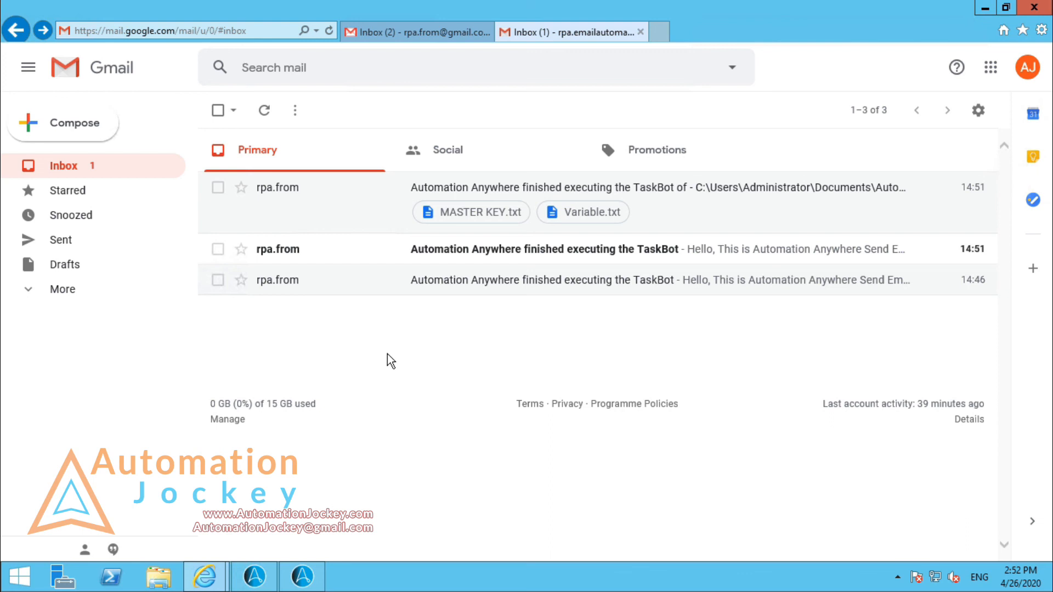
Step: In the sender's Gmail inbox, open the two-message TaskBot conversation, check the latest message's cc details and return to the inbox
left_click(420, 32)
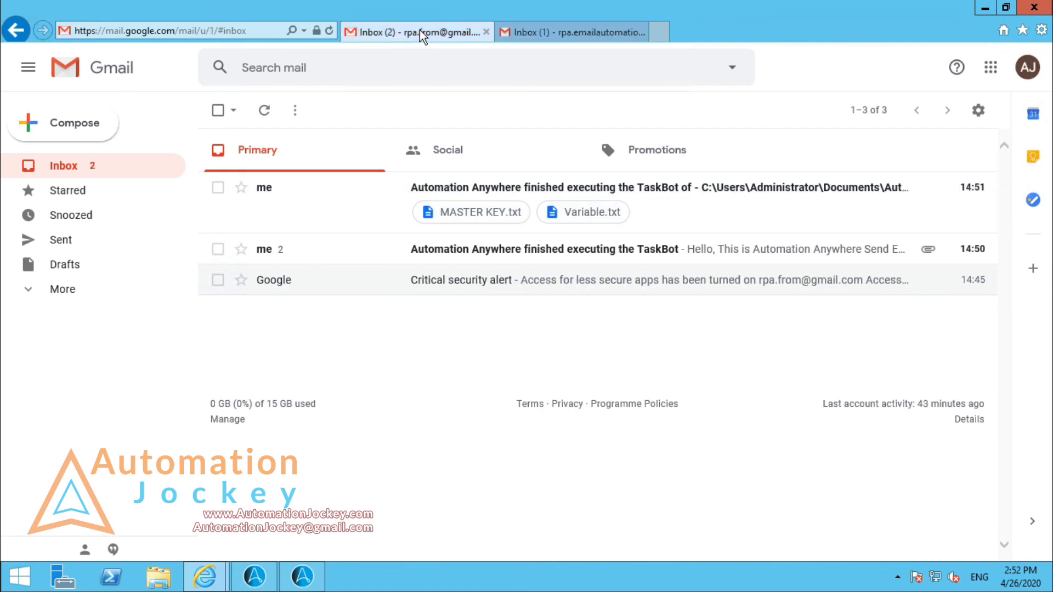
left_click(468, 262)
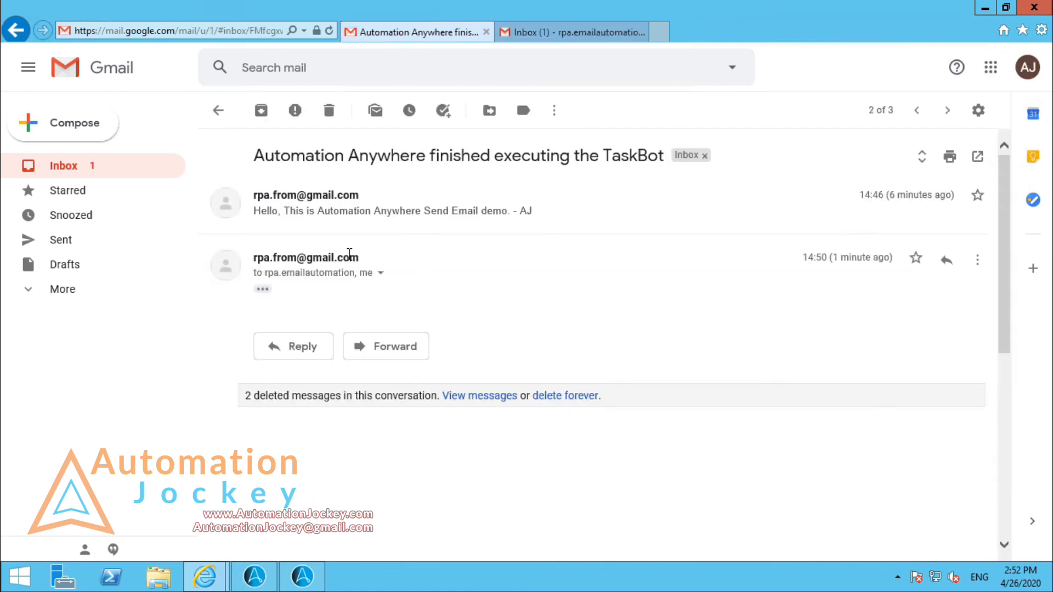
left_click(379, 274)
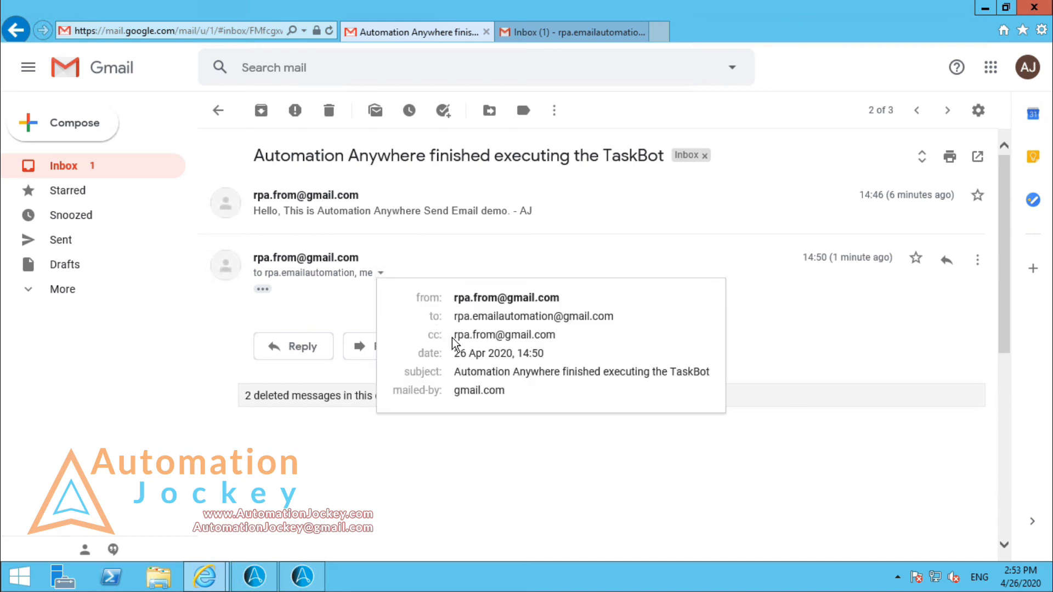
left_click(201, 305)
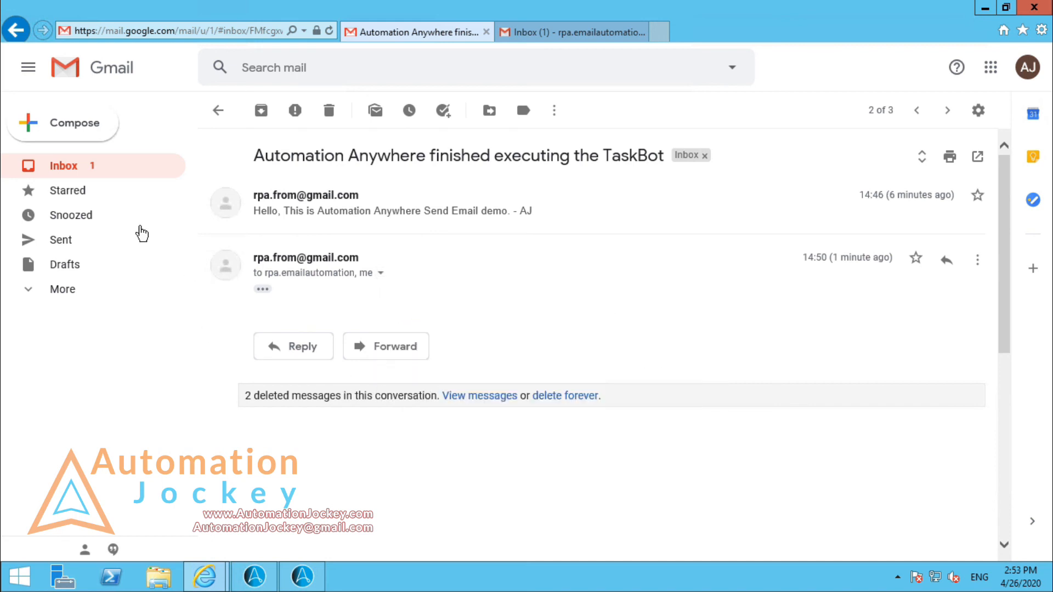
left_click(95, 176)
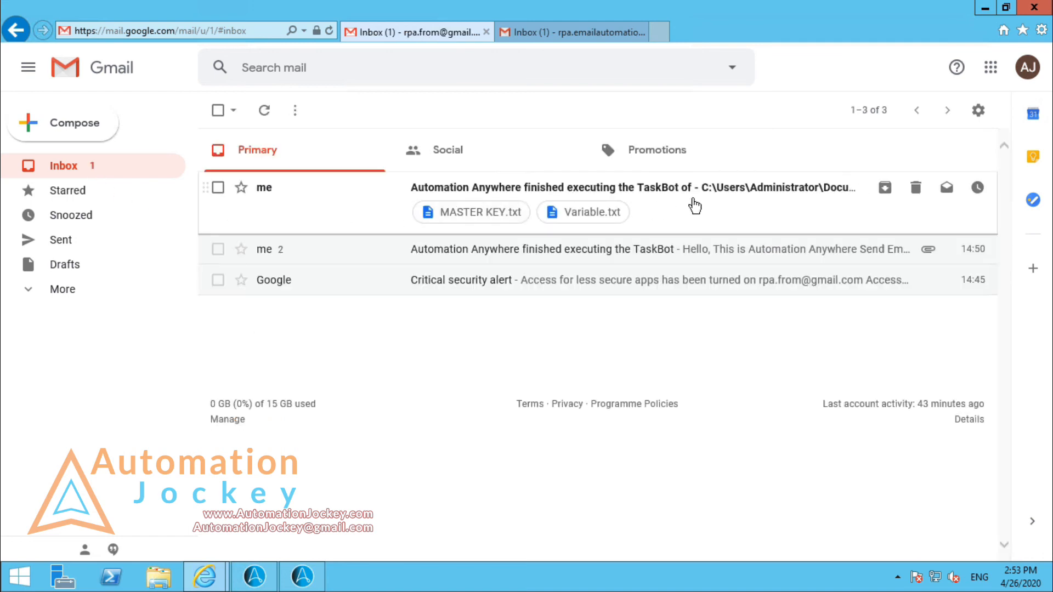
Step: Open the newest TaskBot email with attachments in the sender's inbox and check the bcc entry in its recipient details
left_click(422, 195)
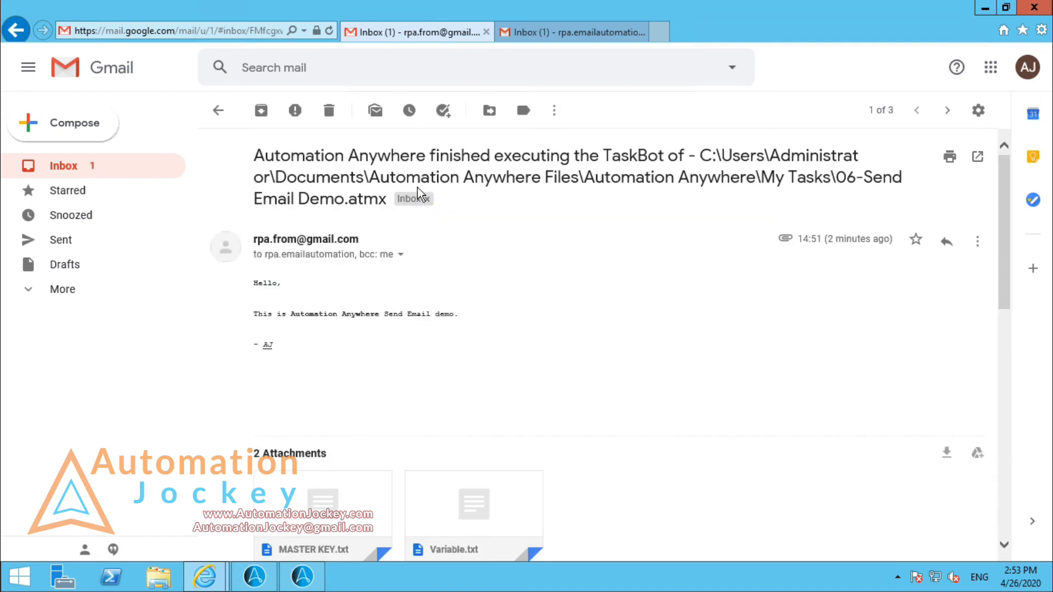
left_click(401, 254)
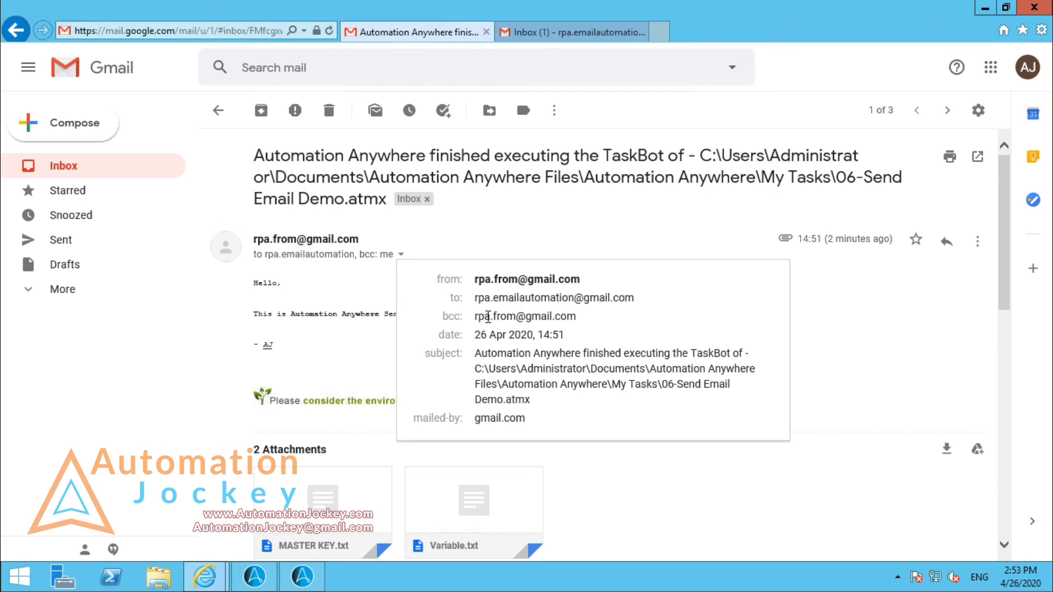
mouse_move(488, 317)
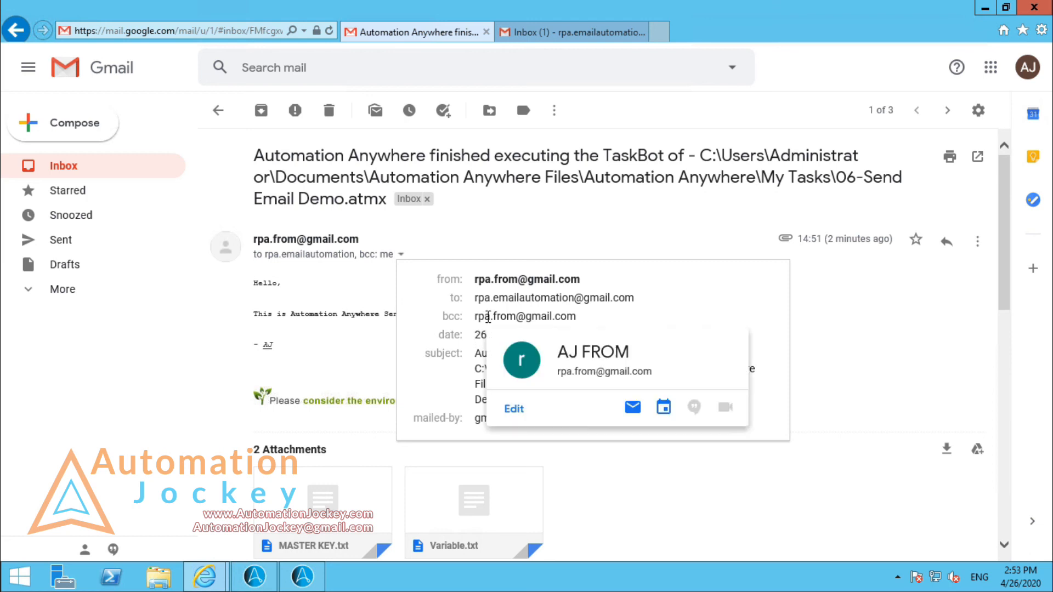
double_click(560, 318)
left_click(621, 317)
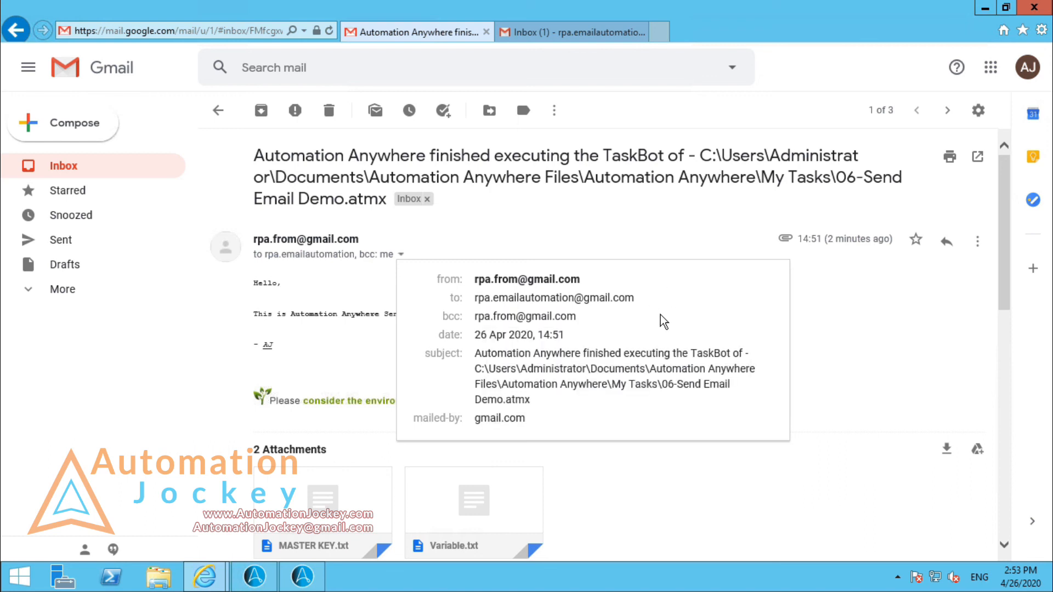
left_click(656, 225)
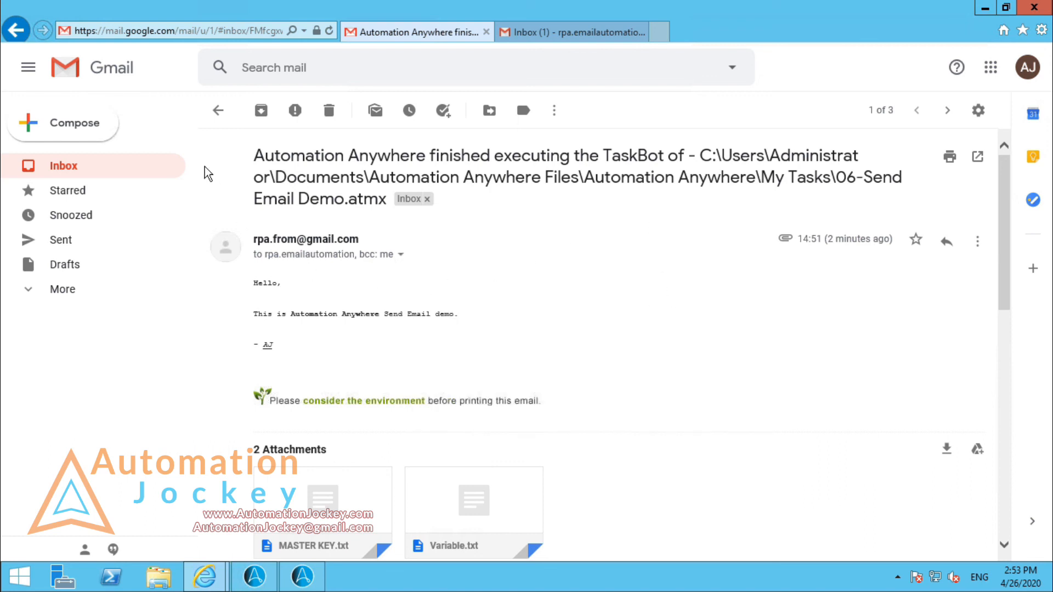
Step: Return to the inbox list, switch to the recipient's mailbox and minimize the browser to get back to the Automation Anywhere client
left_click(218, 110)
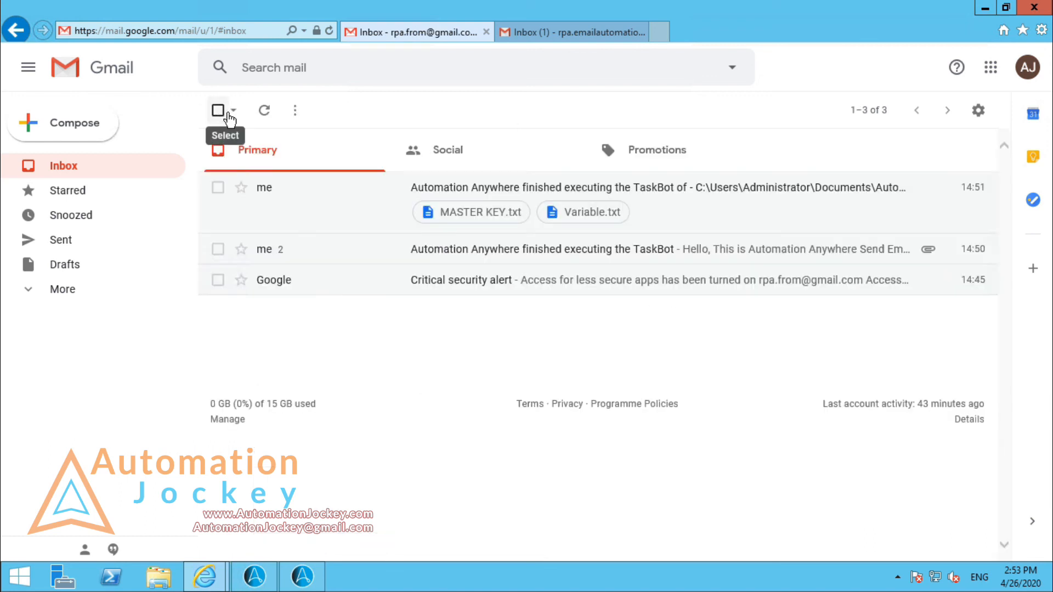
left_click(552, 32)
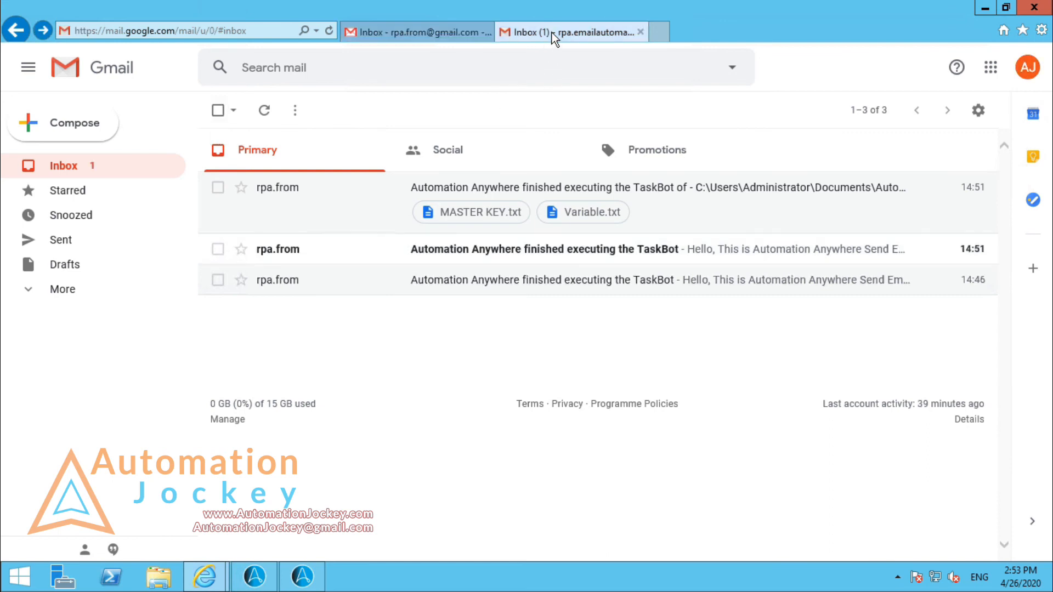
left_click(984, 8)
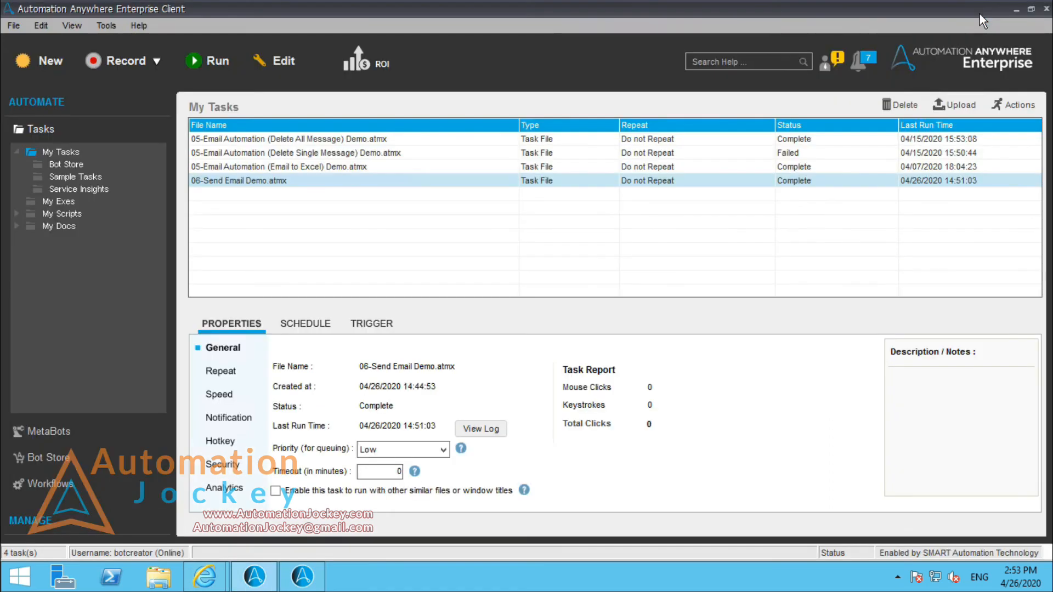